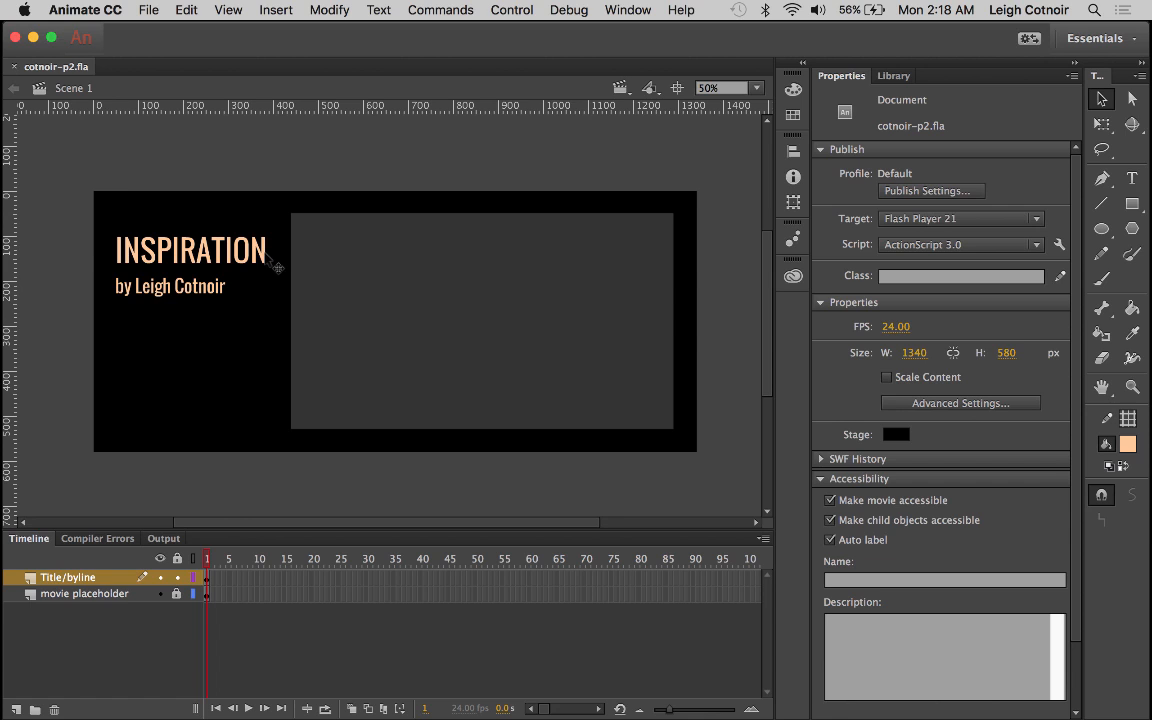
Inspect the character formatting of the INSPIRATION title and byline text block on the stage
click(180, 236)
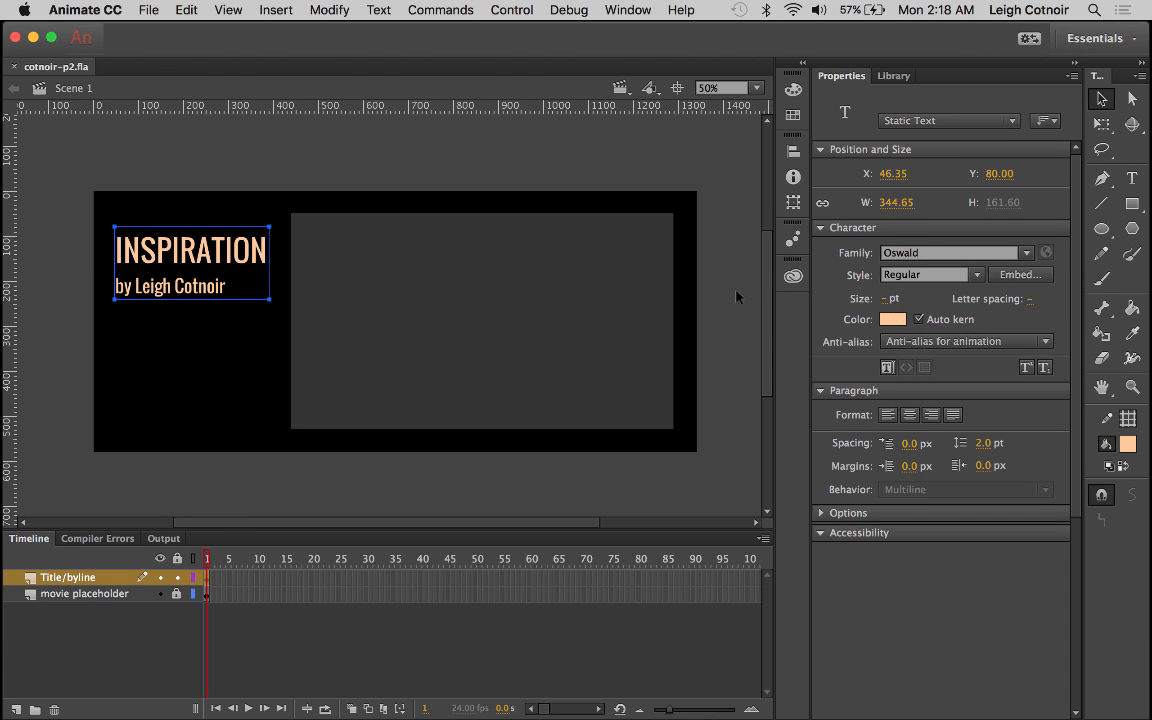
double_click(234, 245)
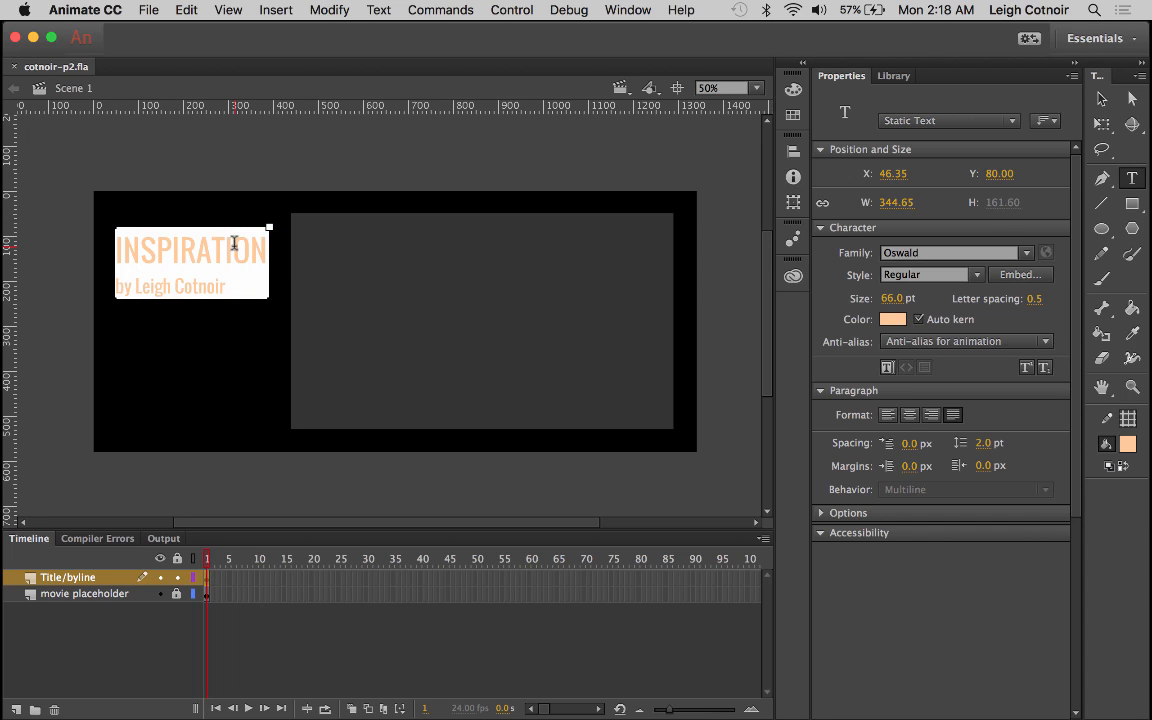
drag(122, 247, 283, 258)
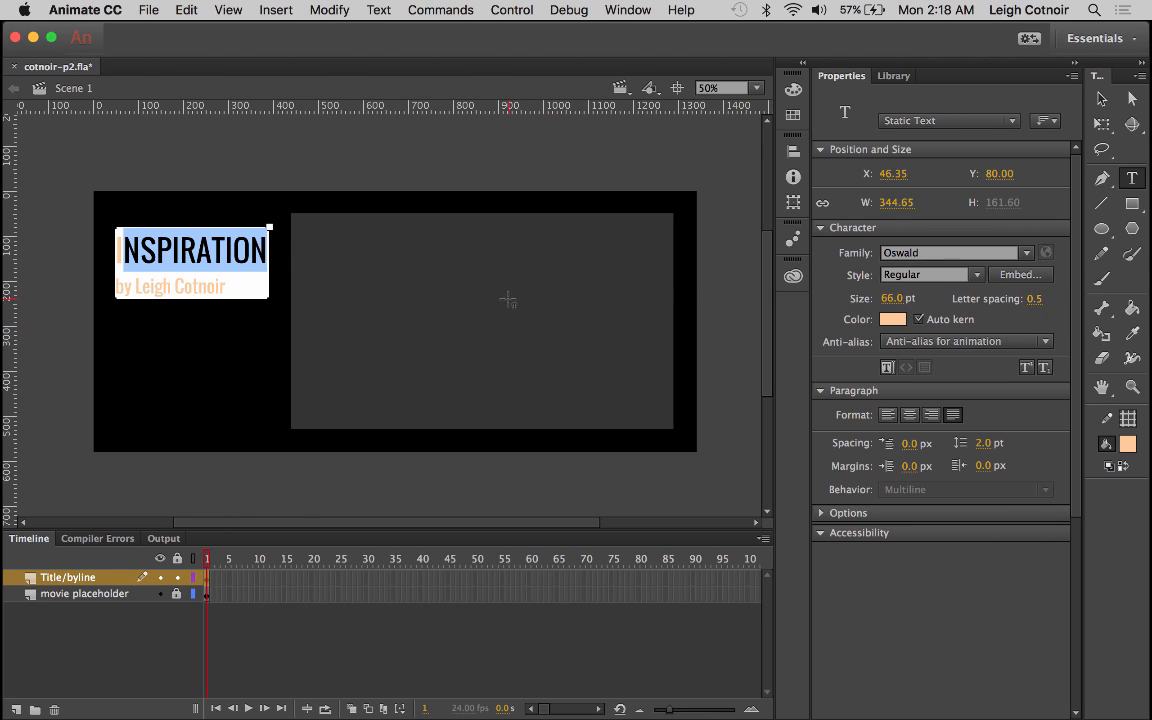
click(1107, 99)
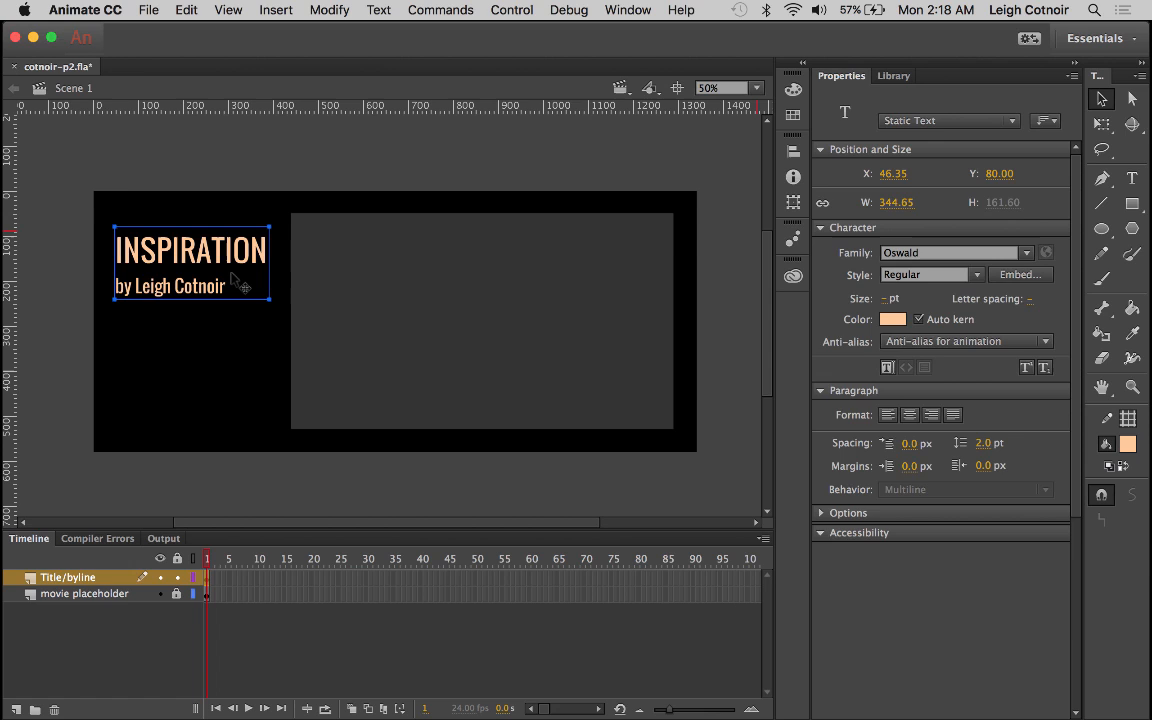
click(184, 357)
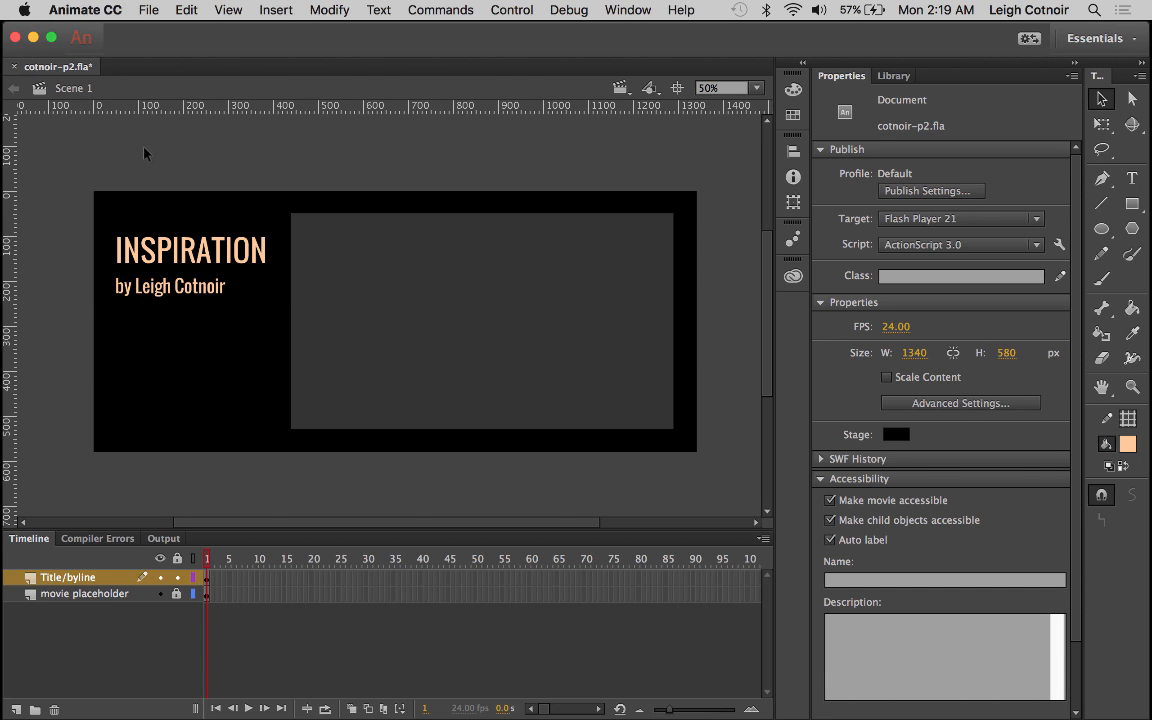
Import the headshot PNG ending in color-500-masked-stroke-ds from animate-cc-project's image-assets folder into the library, enabling All Files
click(146, 9)
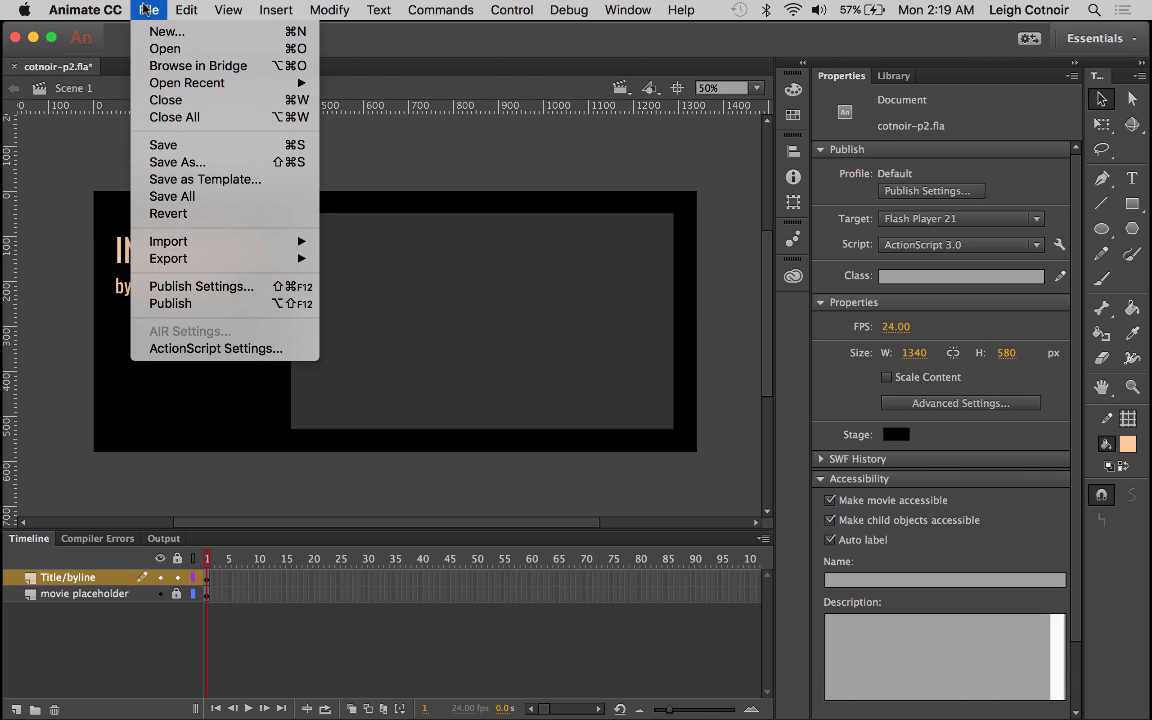
mouse_move(162, 241)
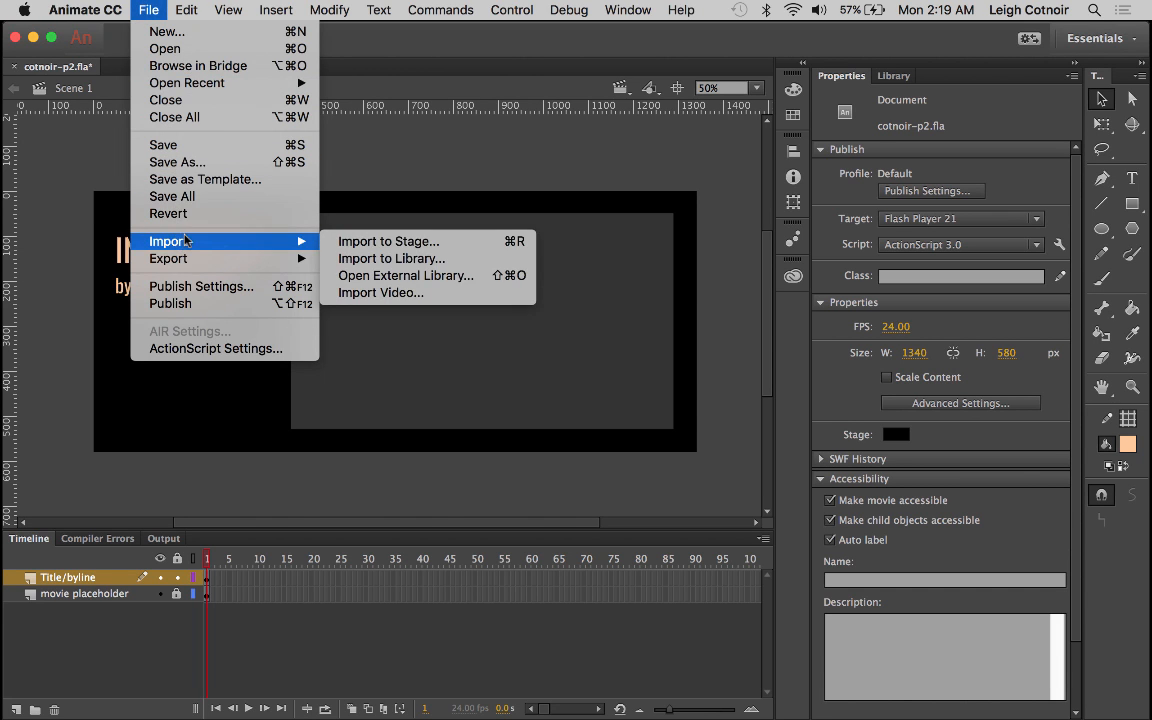
click(366, 260)
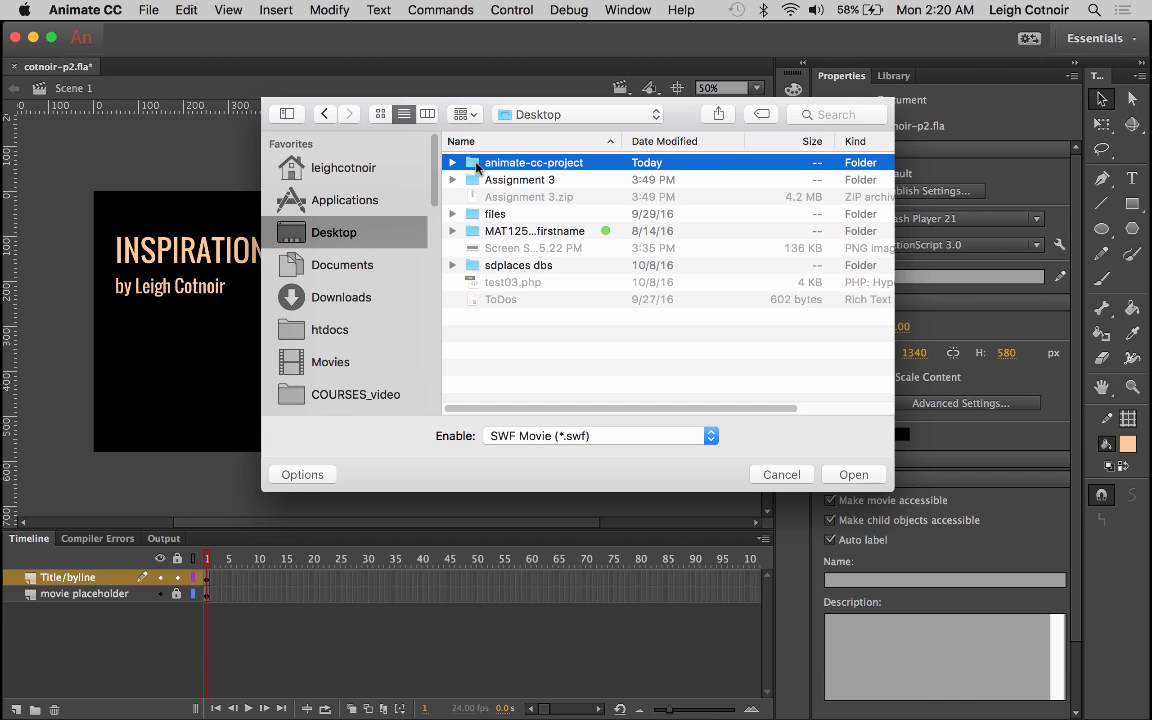
double_click(472, 166)
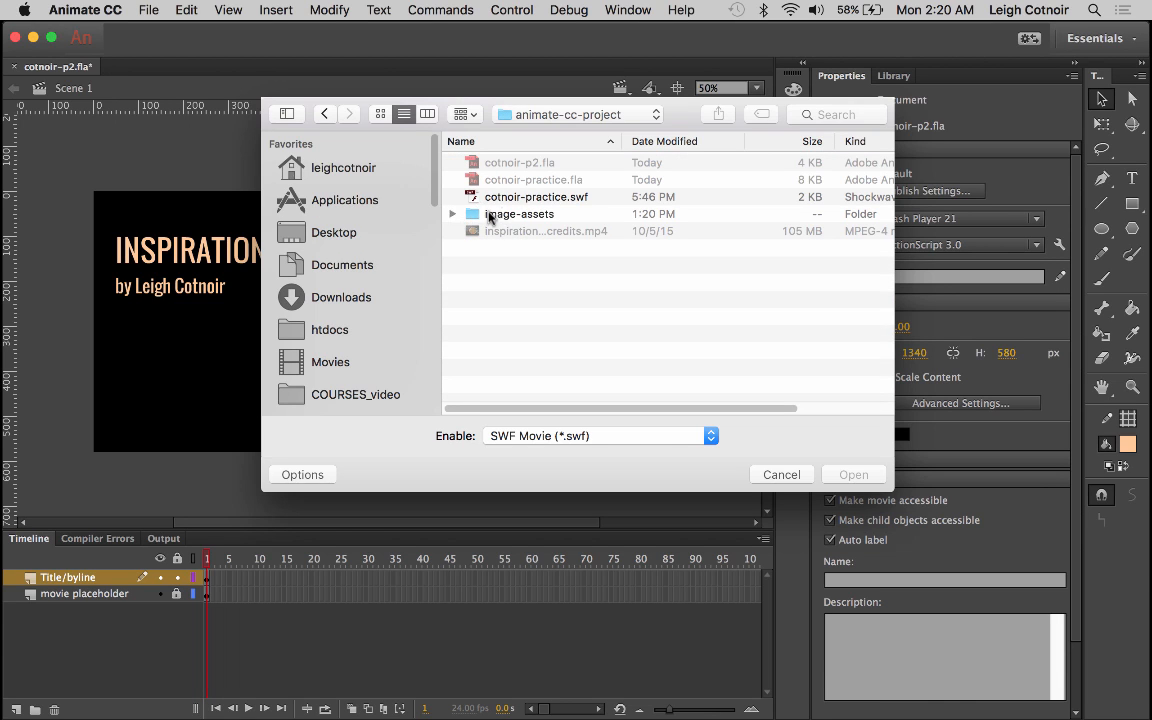
click(451, 215)
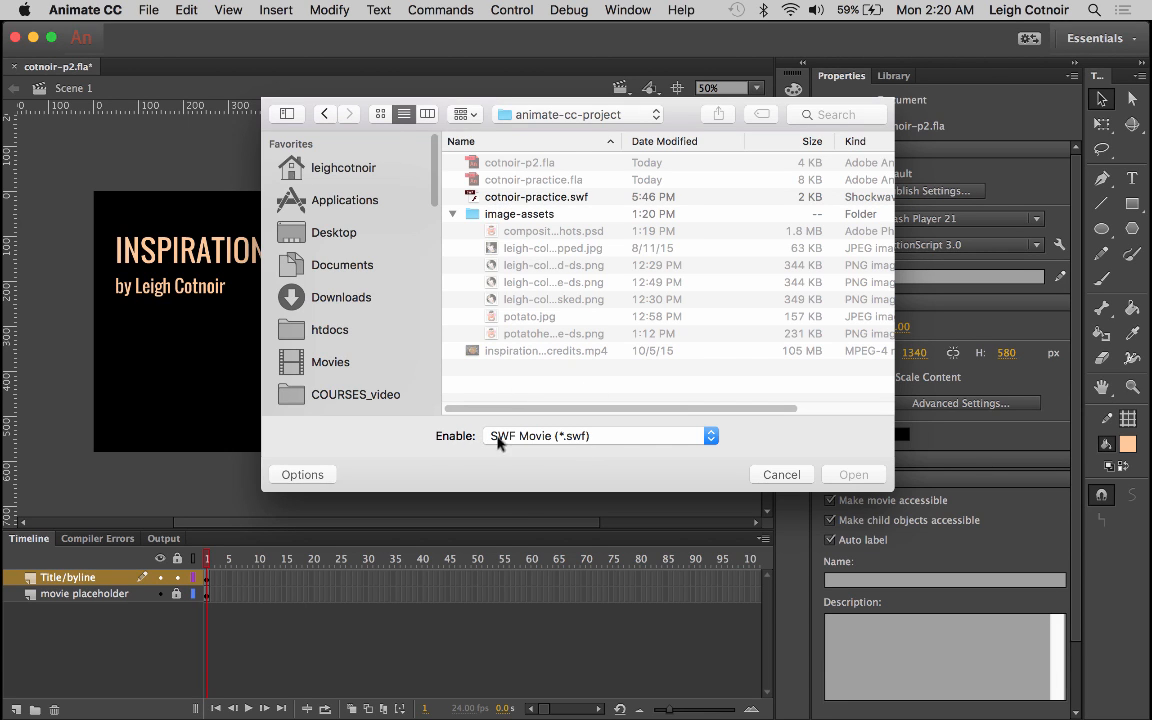
click(540, 437)
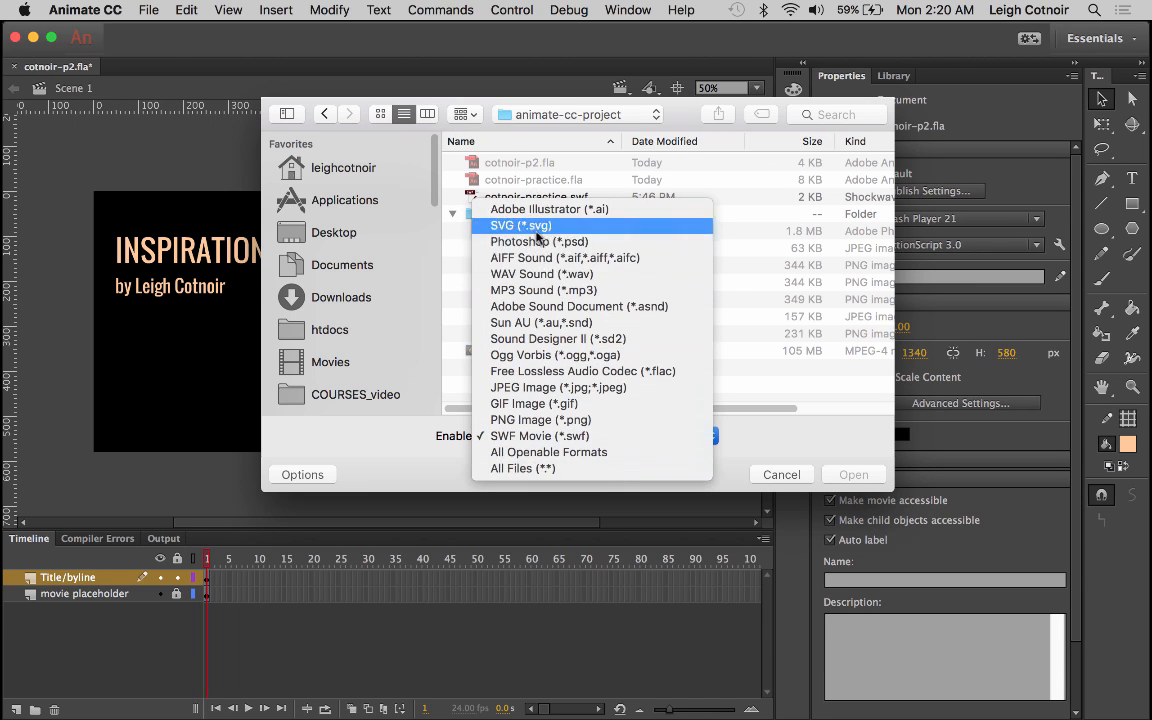
click(508, 468)
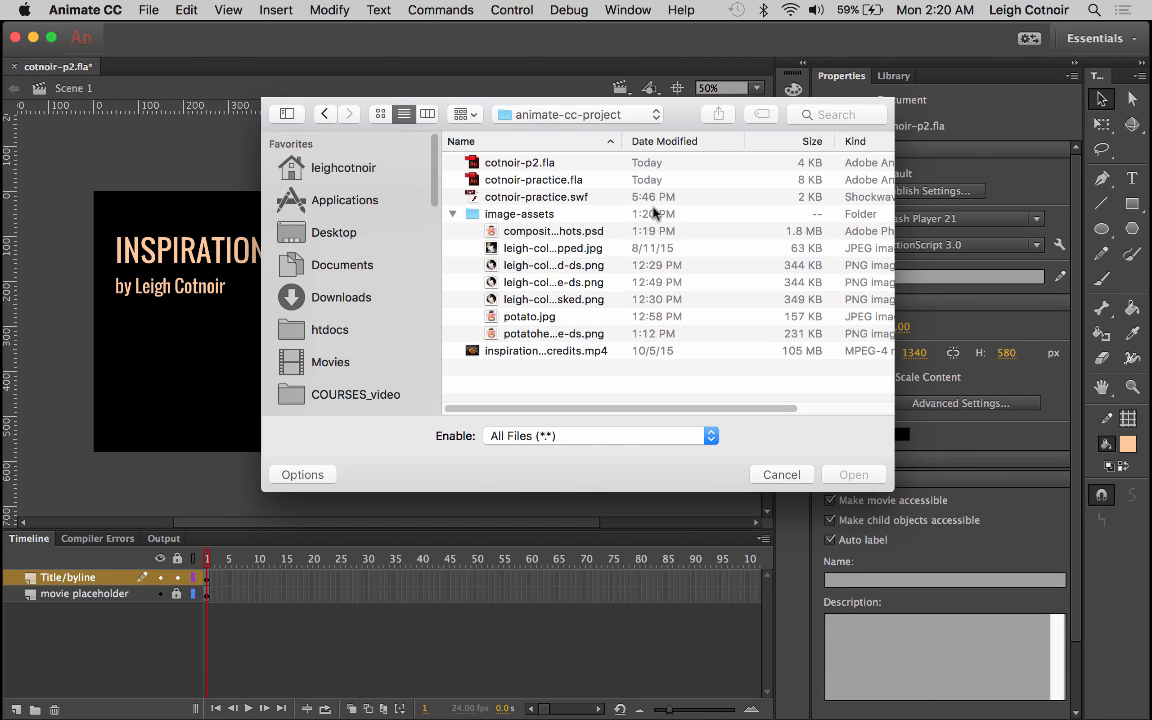
drag(622, 141, 735, 143)
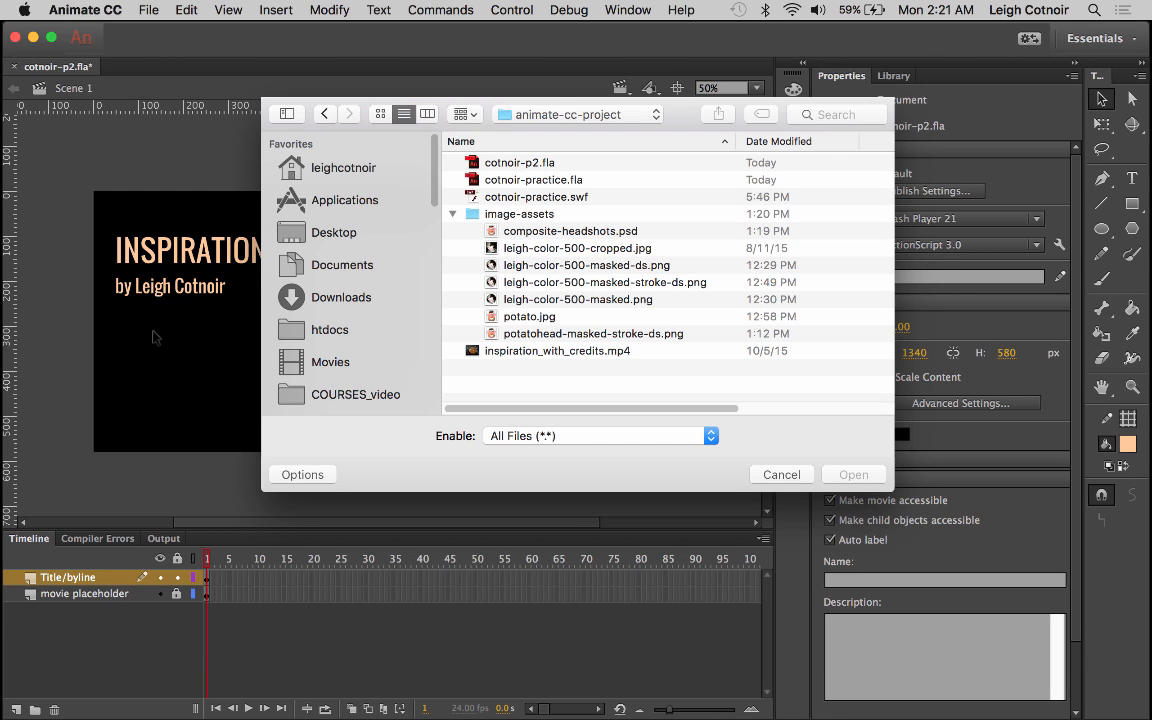
click(587, 284)
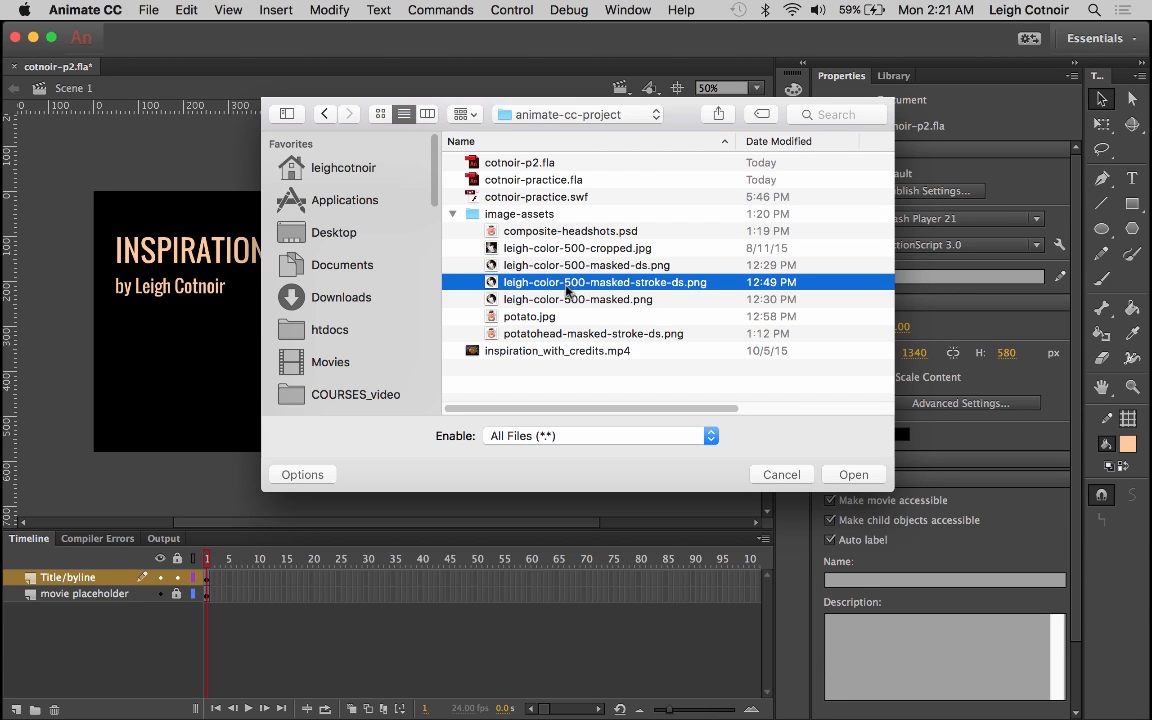
click(853, 474)
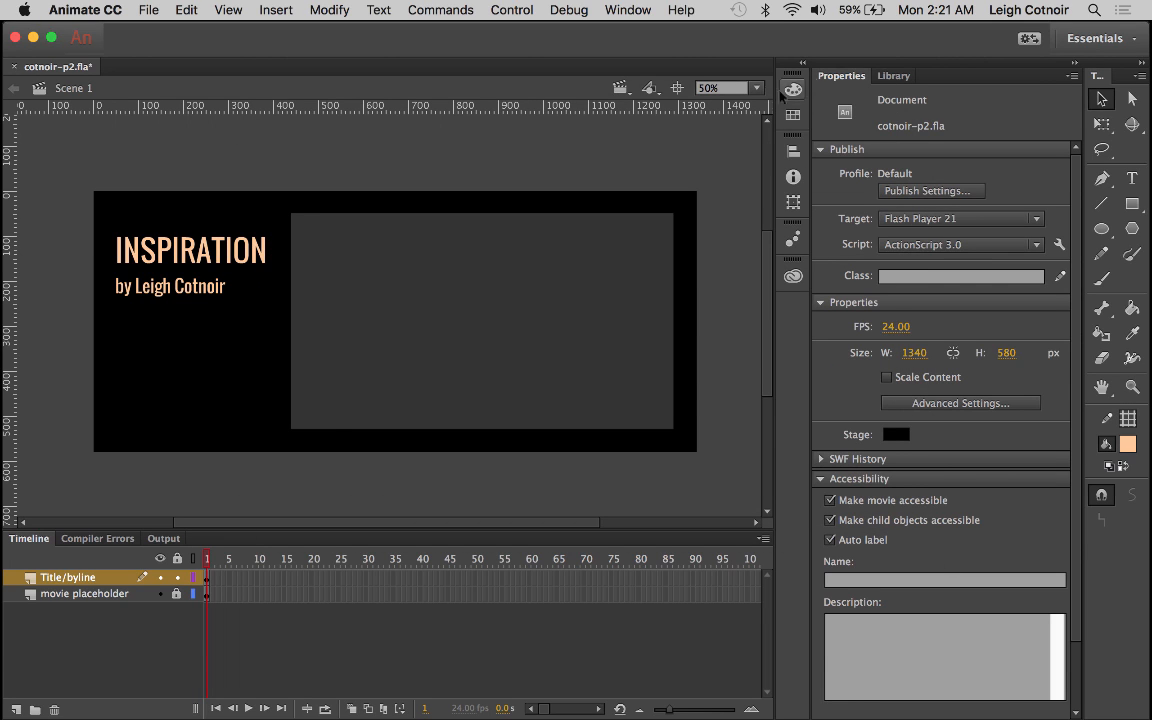
Place an instance of the imported circular headshot from the library on the stage, over the title and byline
click(893, 76)
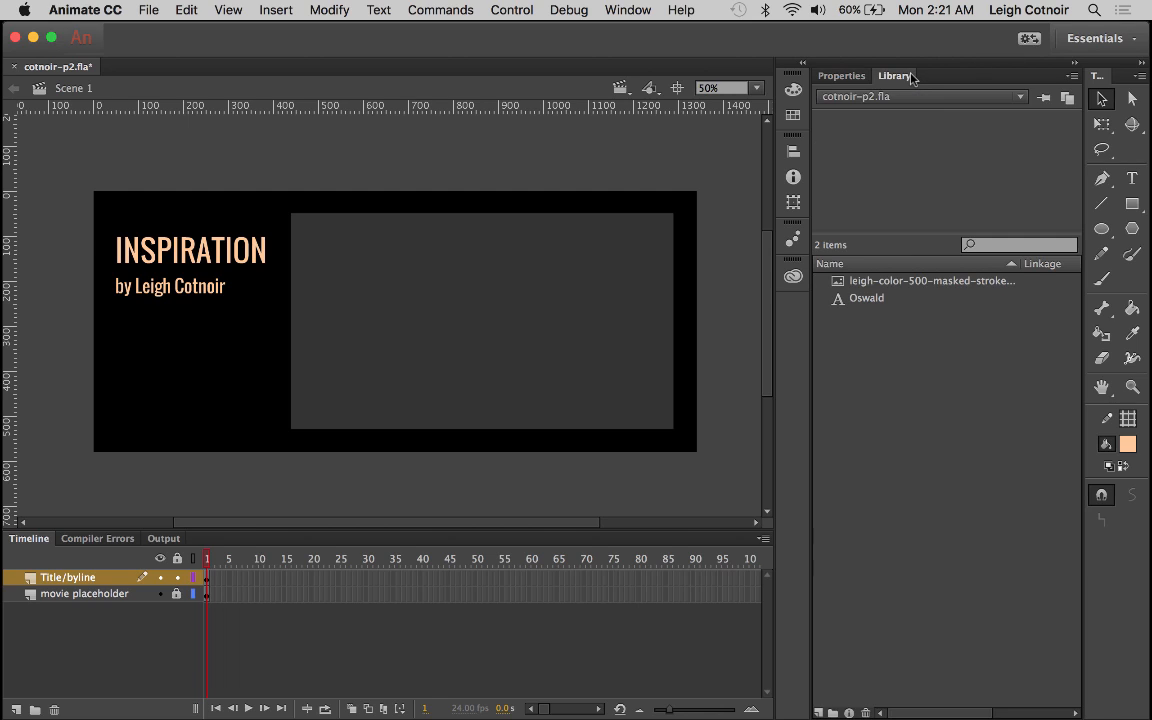
click(870, 302)
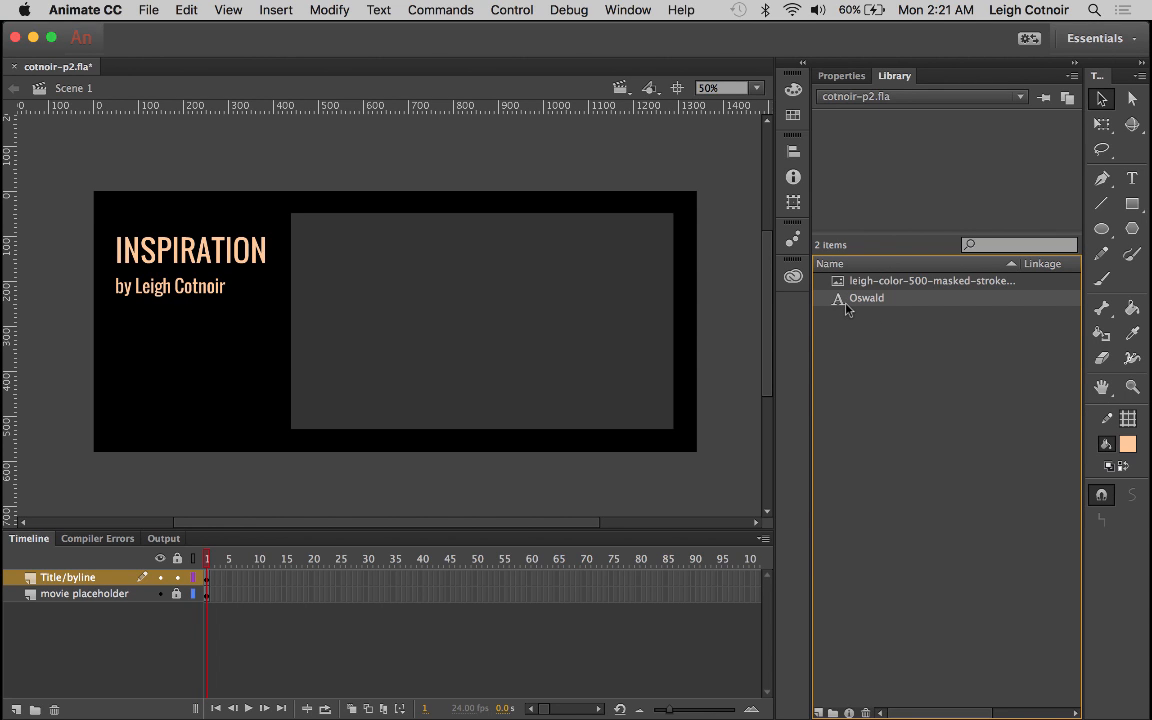
click(872, 284)
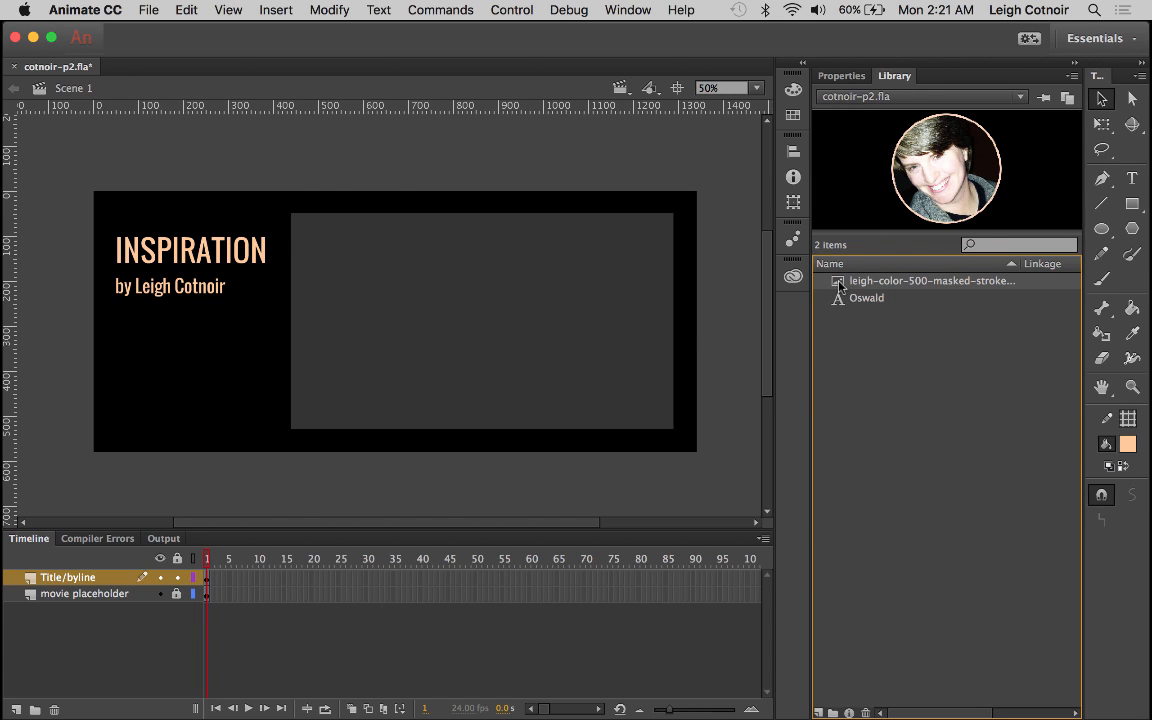
drag(839, 284, 221, 346)
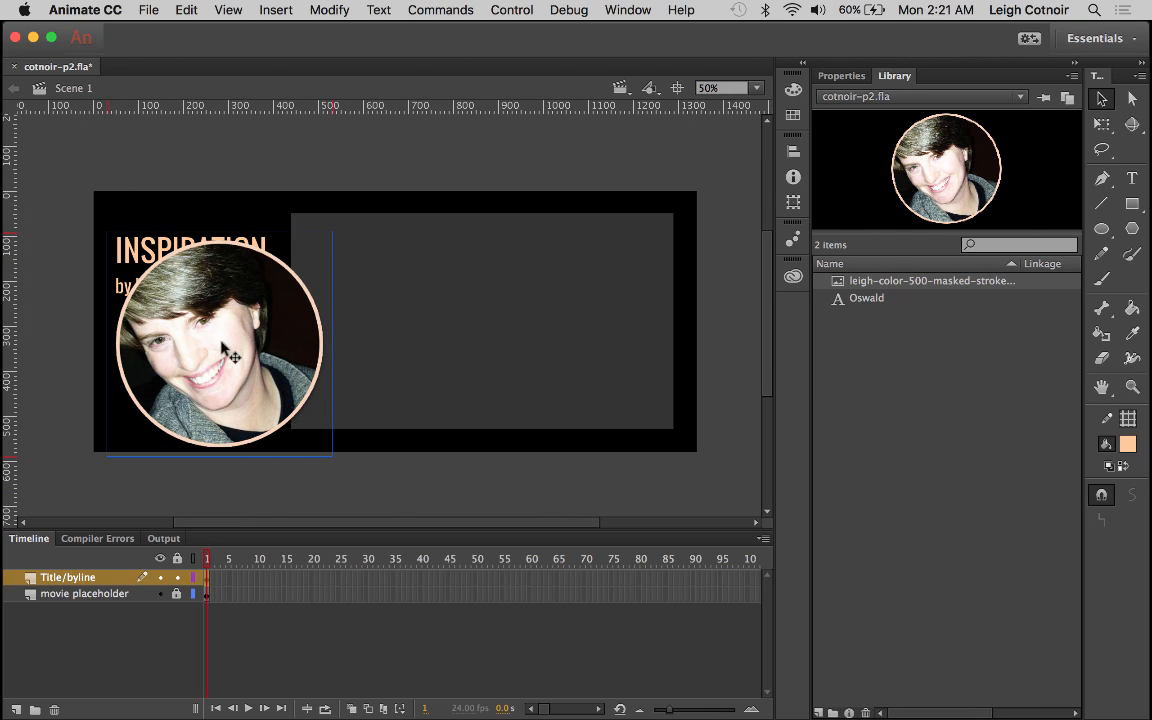
Scale the circular headshot down with Free Transform and position it below the byline, near the text's left edge
click(1102, 126)
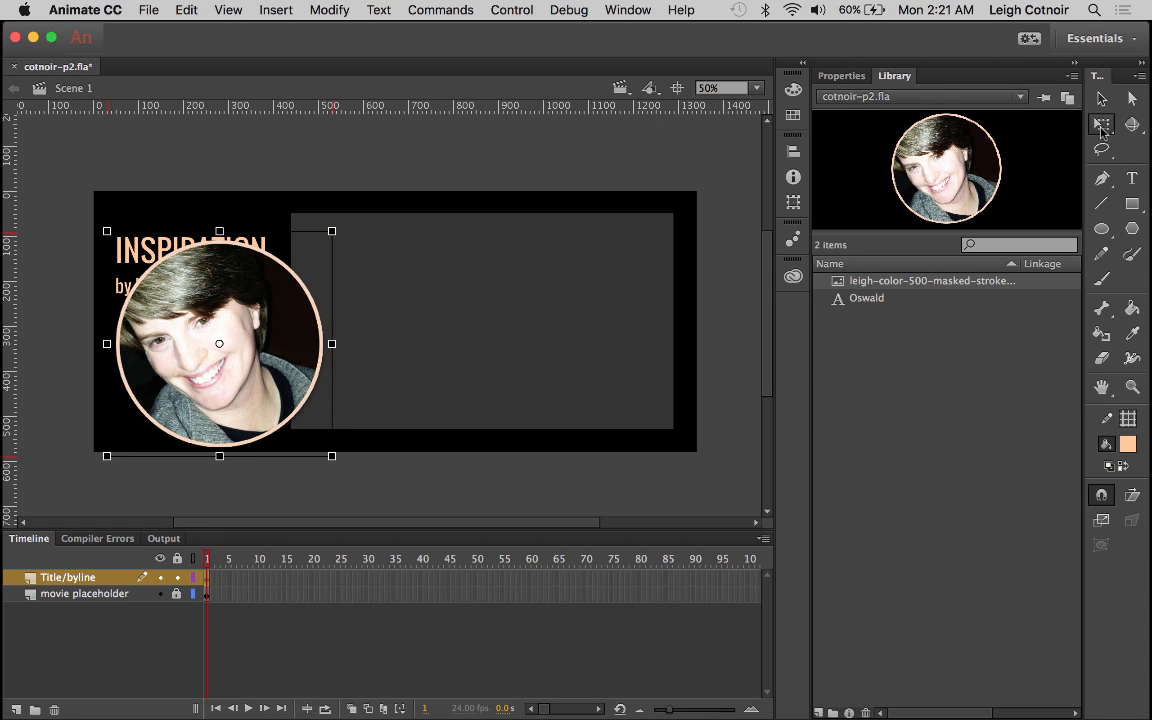
drag(332, 231, 275, 288)
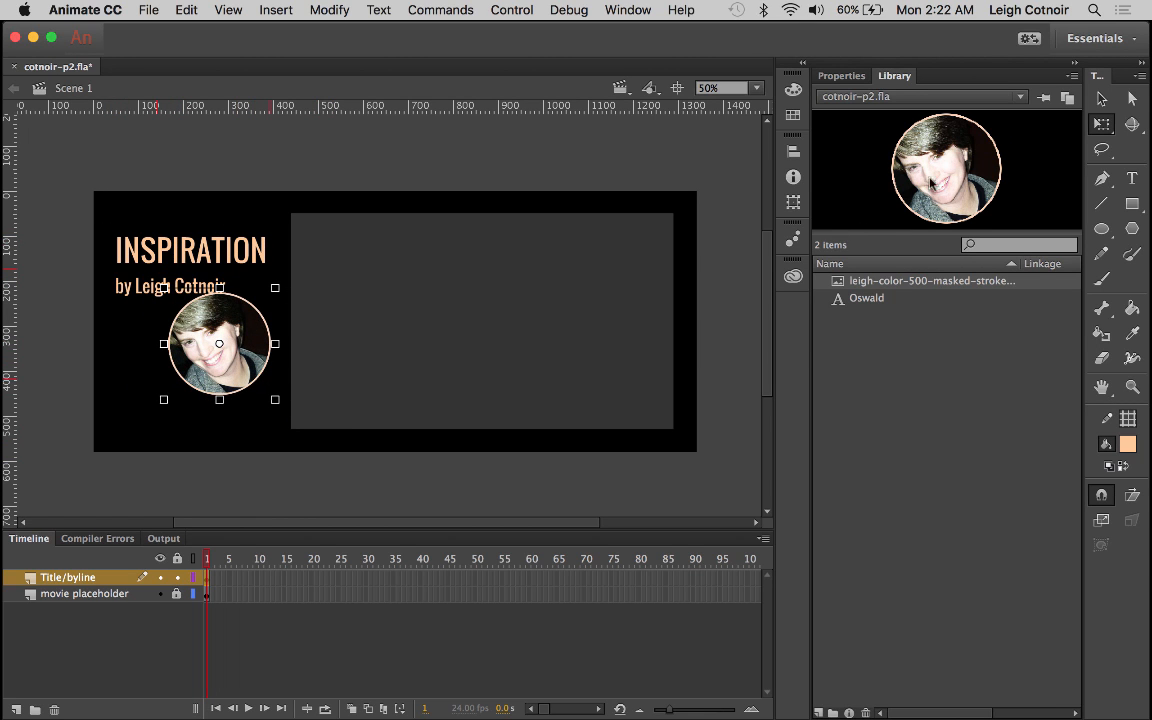
drag(219, 343, 188, 361)
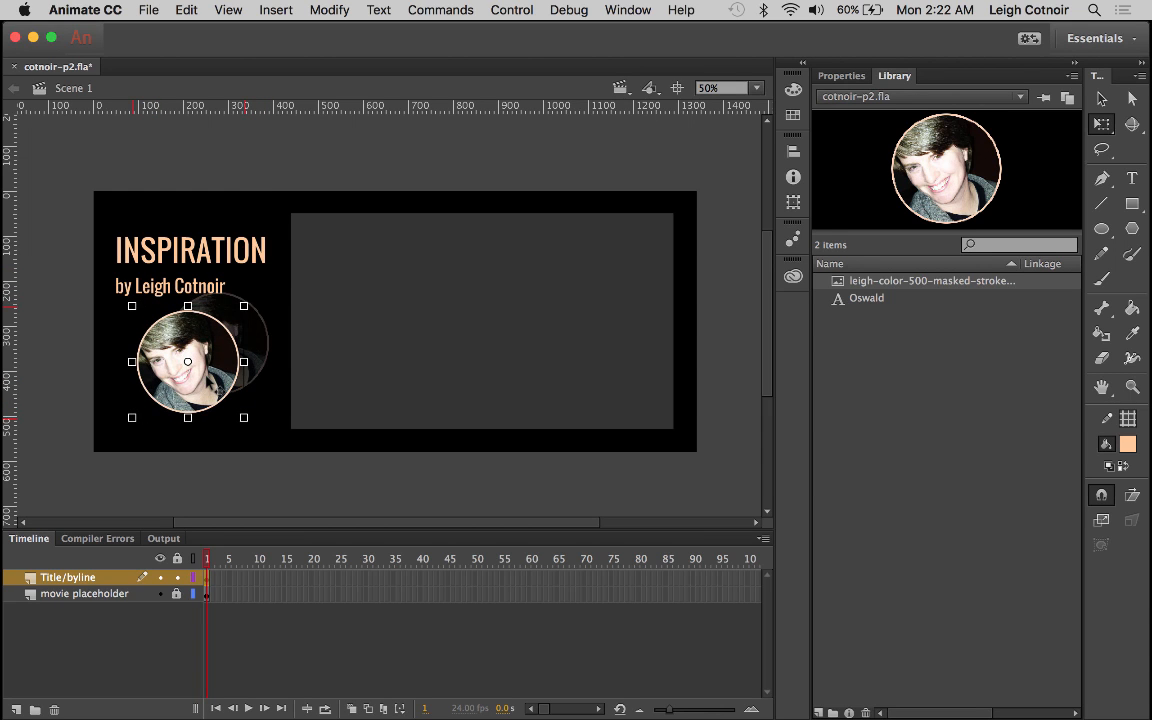
drag(245, 305, 228, 326)
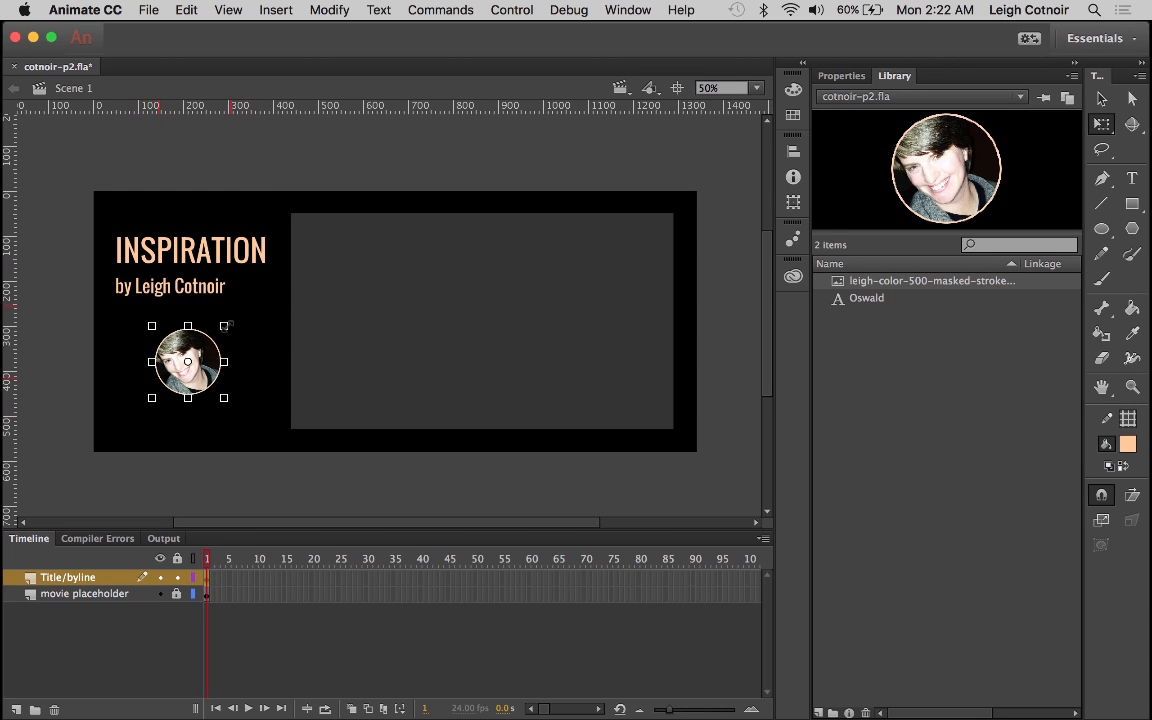
drag(213, 390, 181, 382)
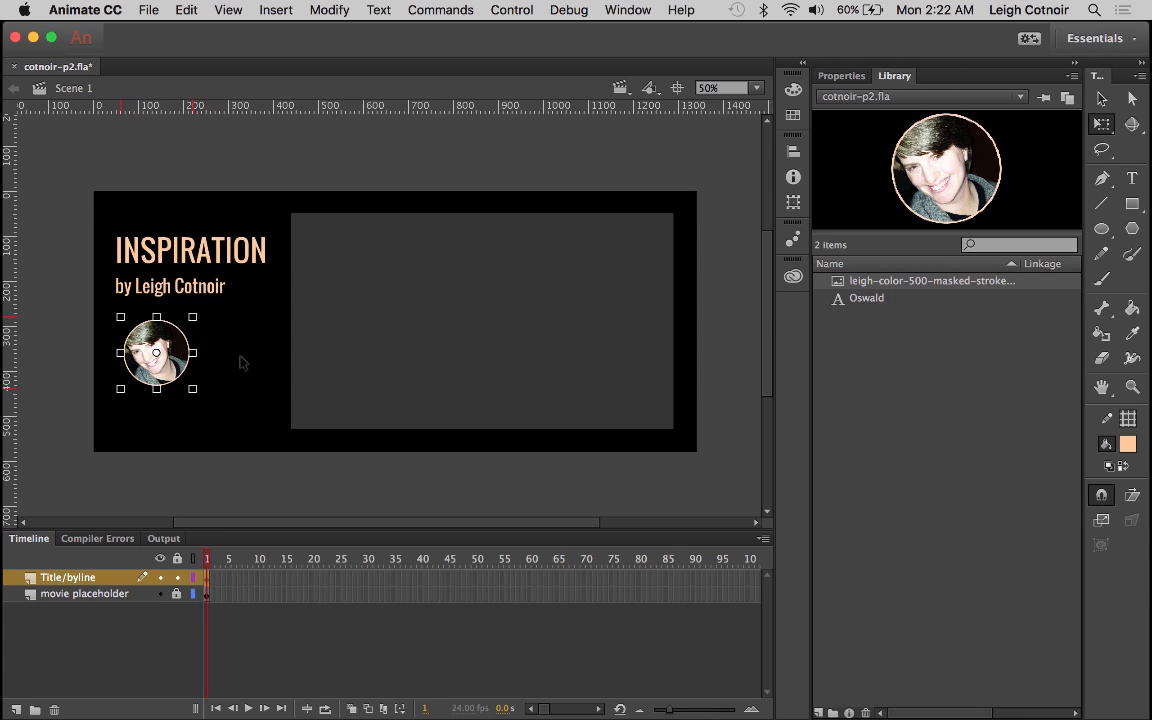
Enlarge the circular headshot slightly so its left edge roughly lines up with the title text, and deselect it
click(239, 362)
click(152, 340)
drag(190, 387, 203, 393)
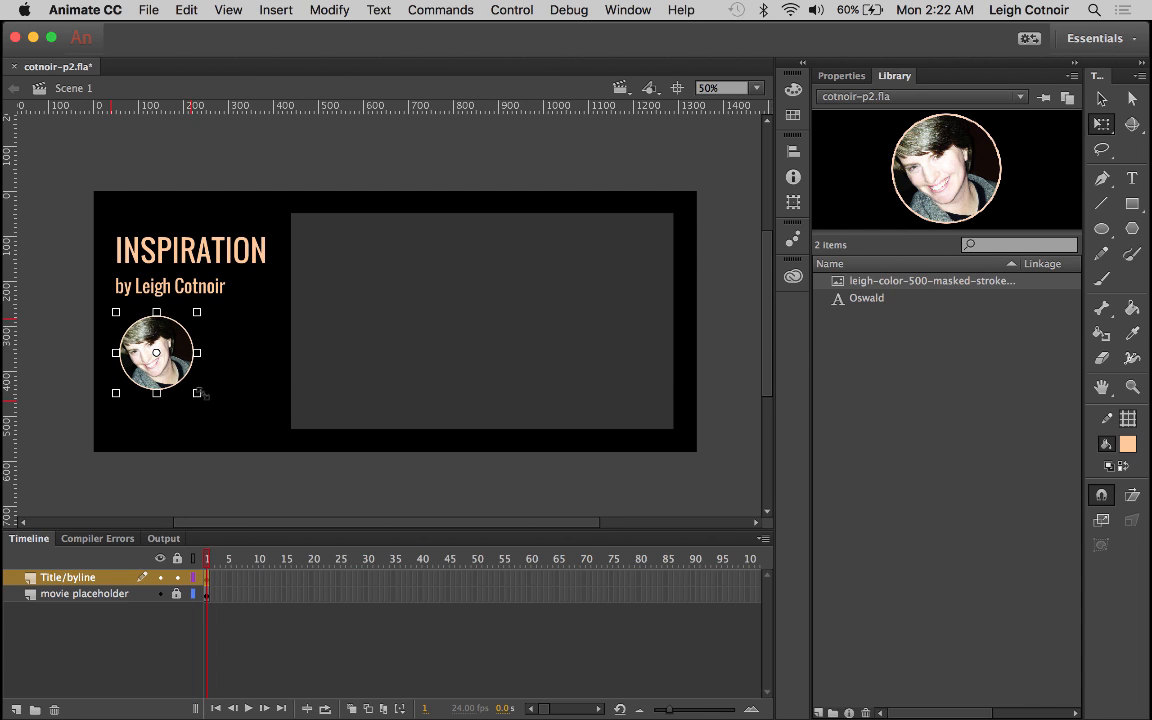
click(240, 330)
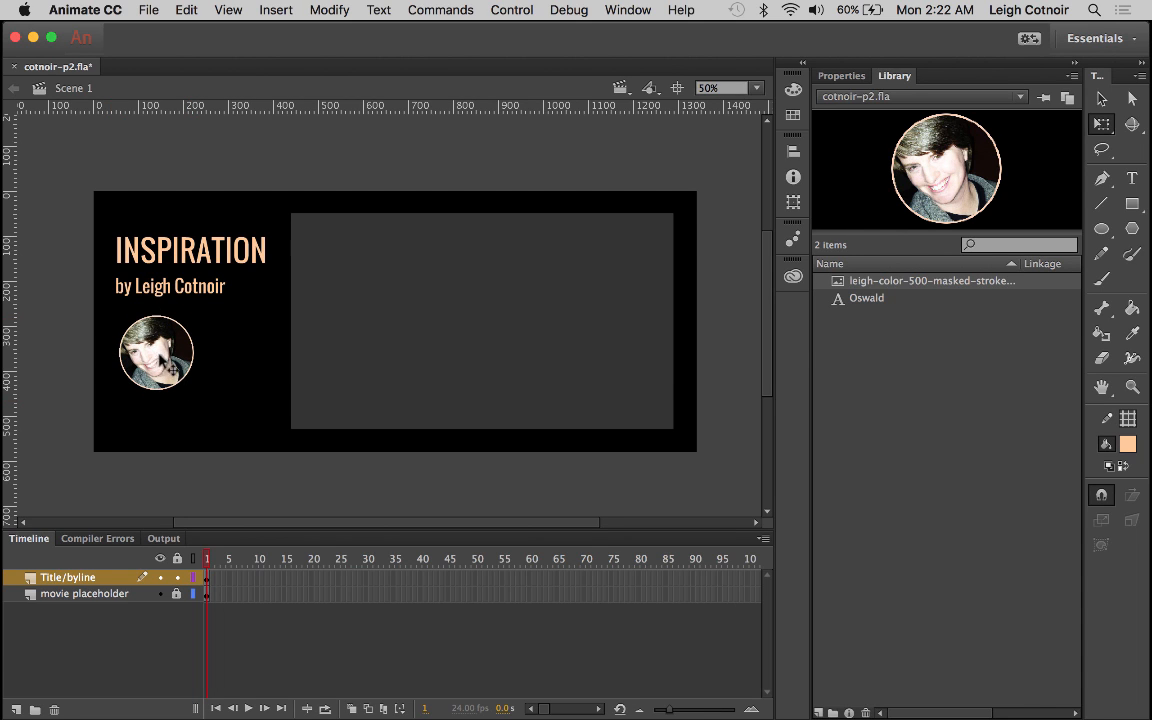
Delete the circular headshot below the byline from the stage
click(163, 362)
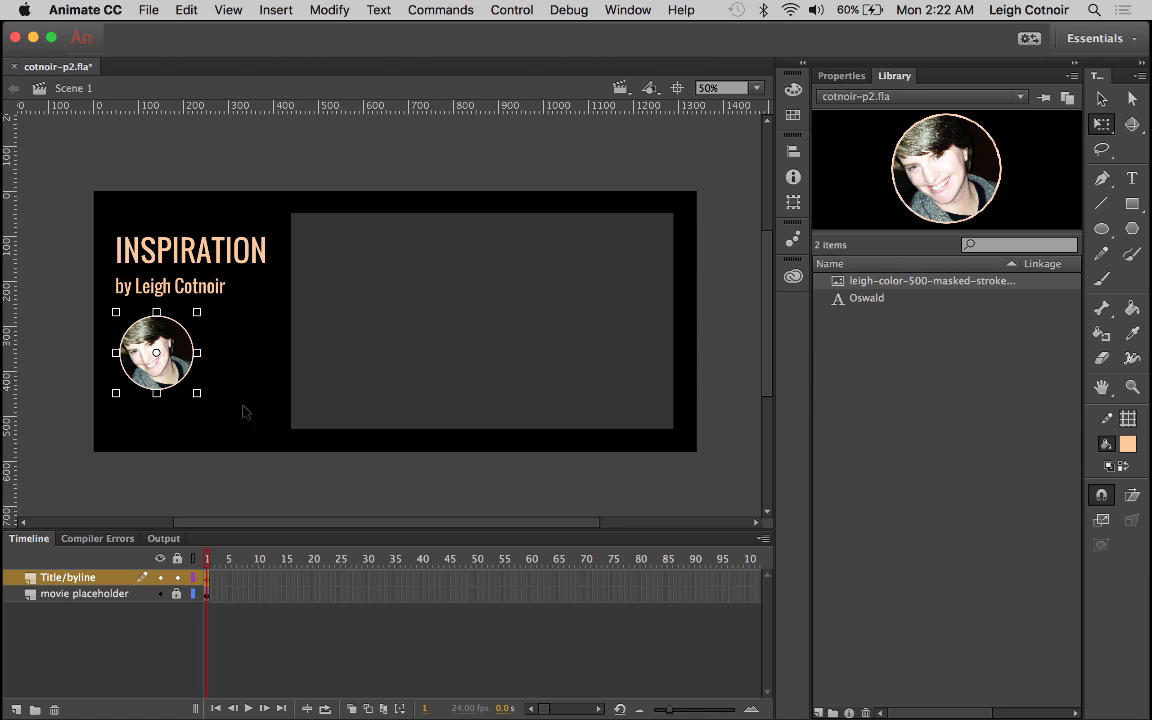
click(253, 378)
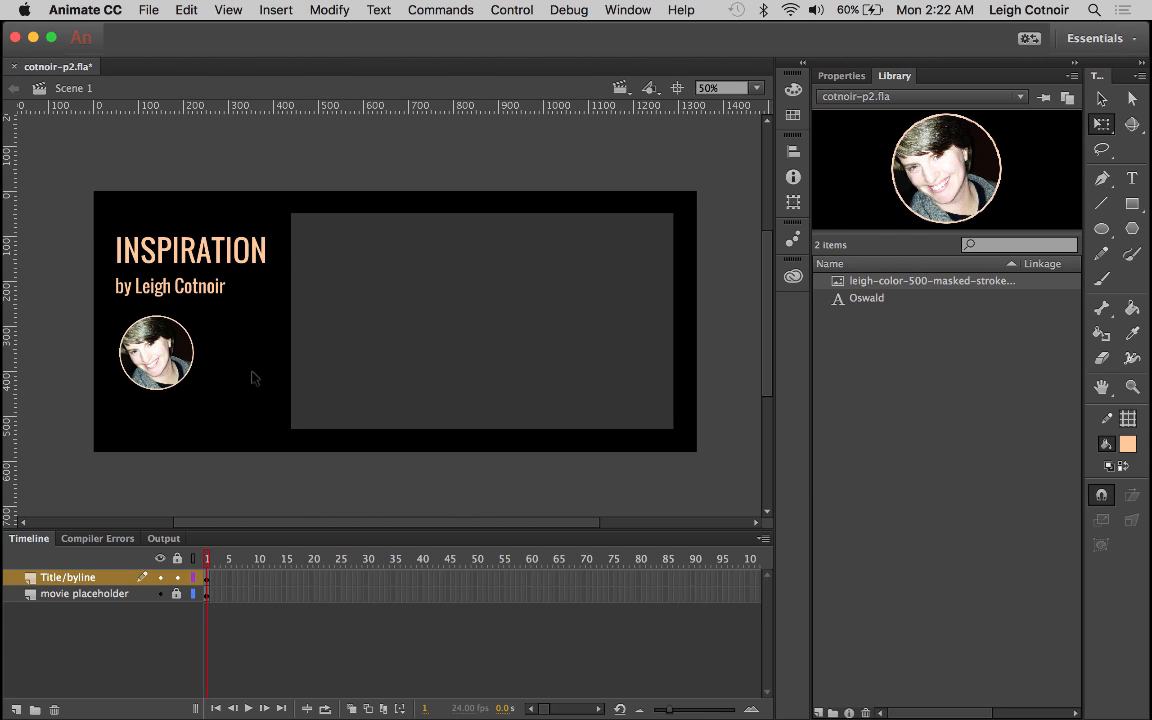
click(155, 366)
key(Delete)
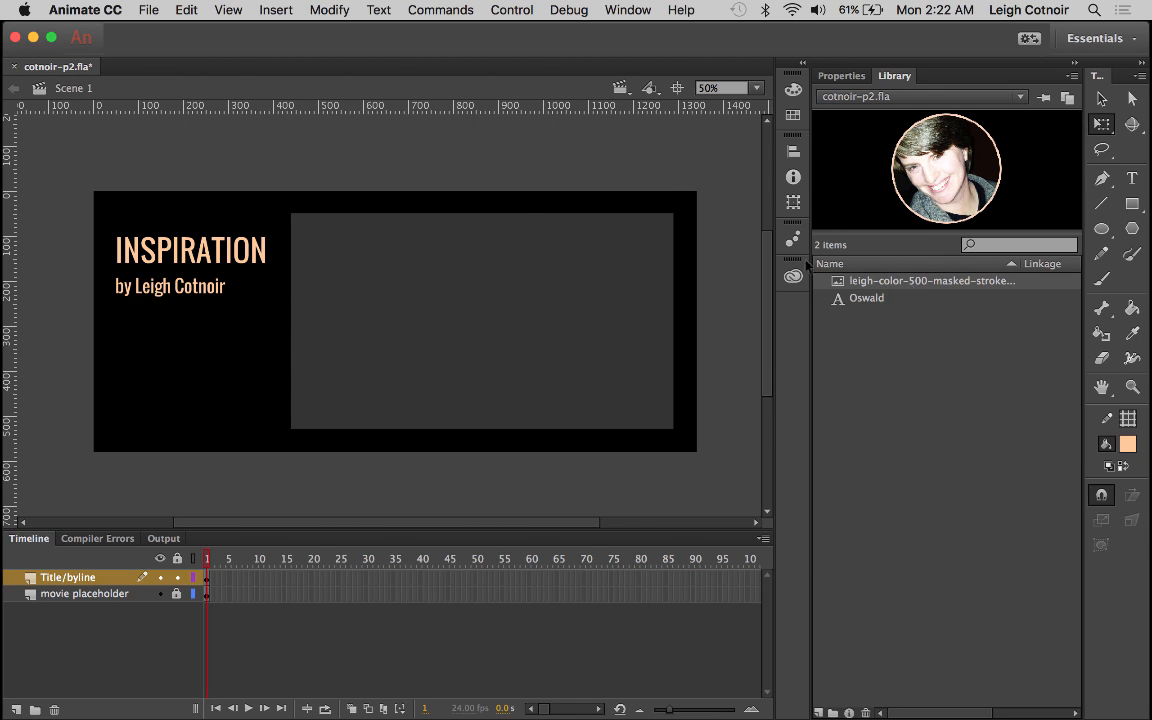
Import the headshot JPG ending in color-500-cropped from the image-assets folder directly to the stage
mouse_move(20, 125)
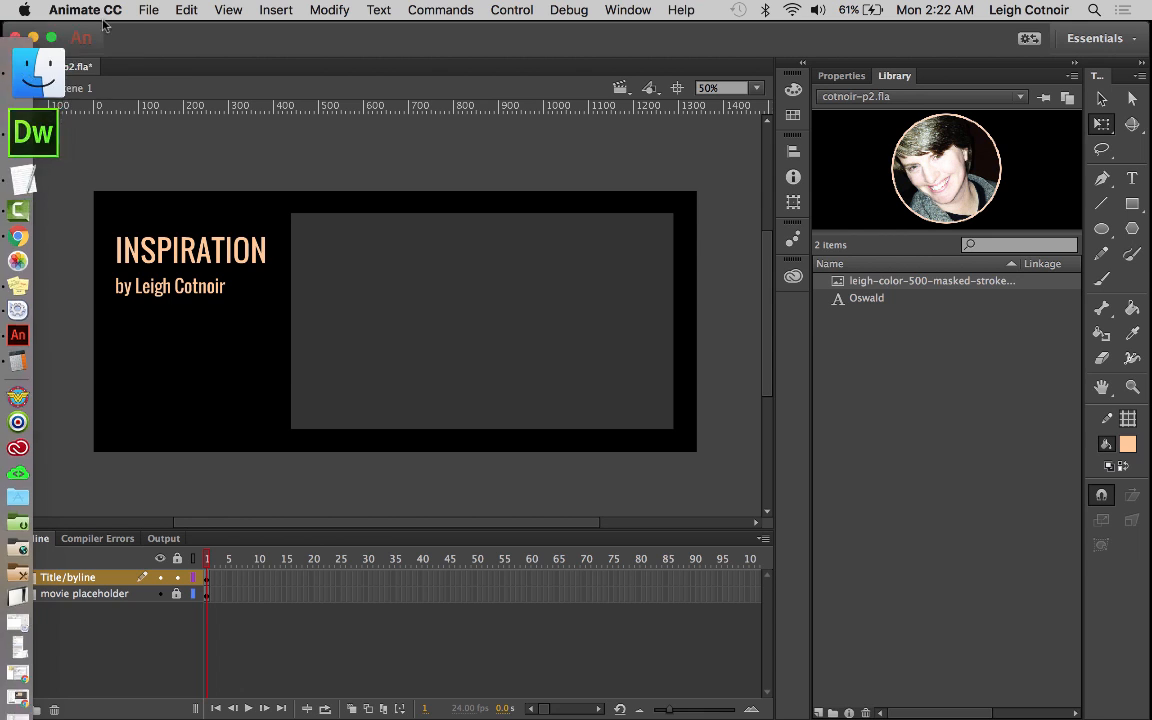
click(148, 10)
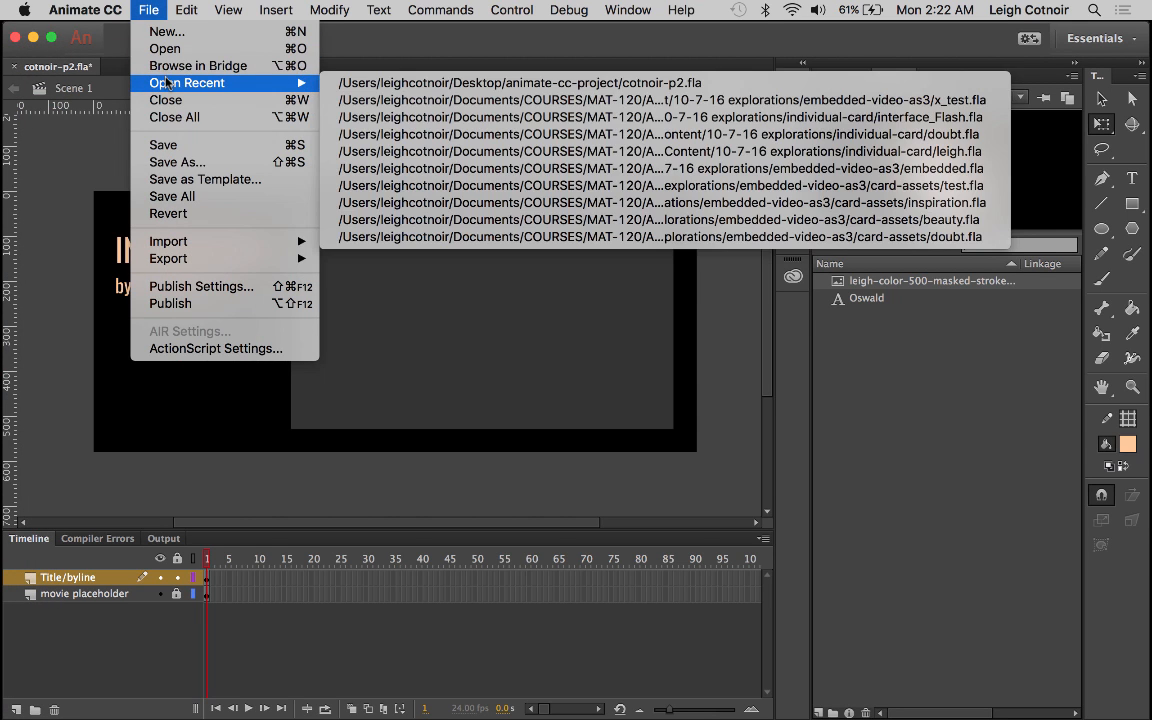
mouse_move(197, 244)
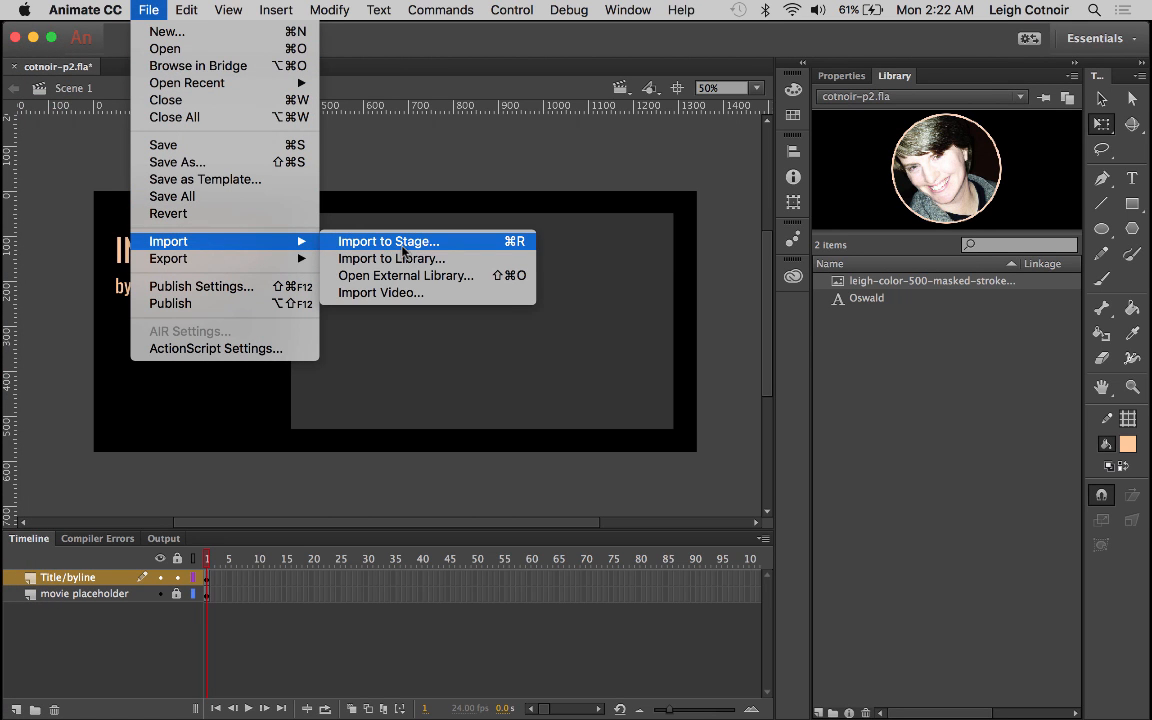
click(404, 250)
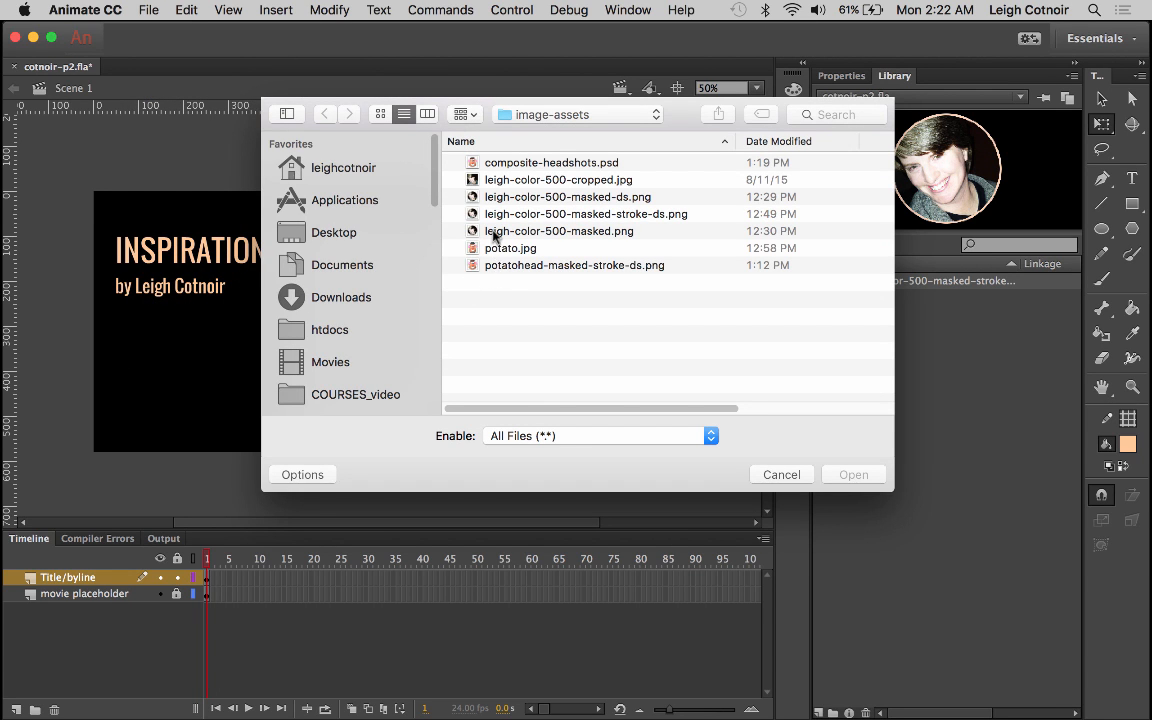
click(506, 182)
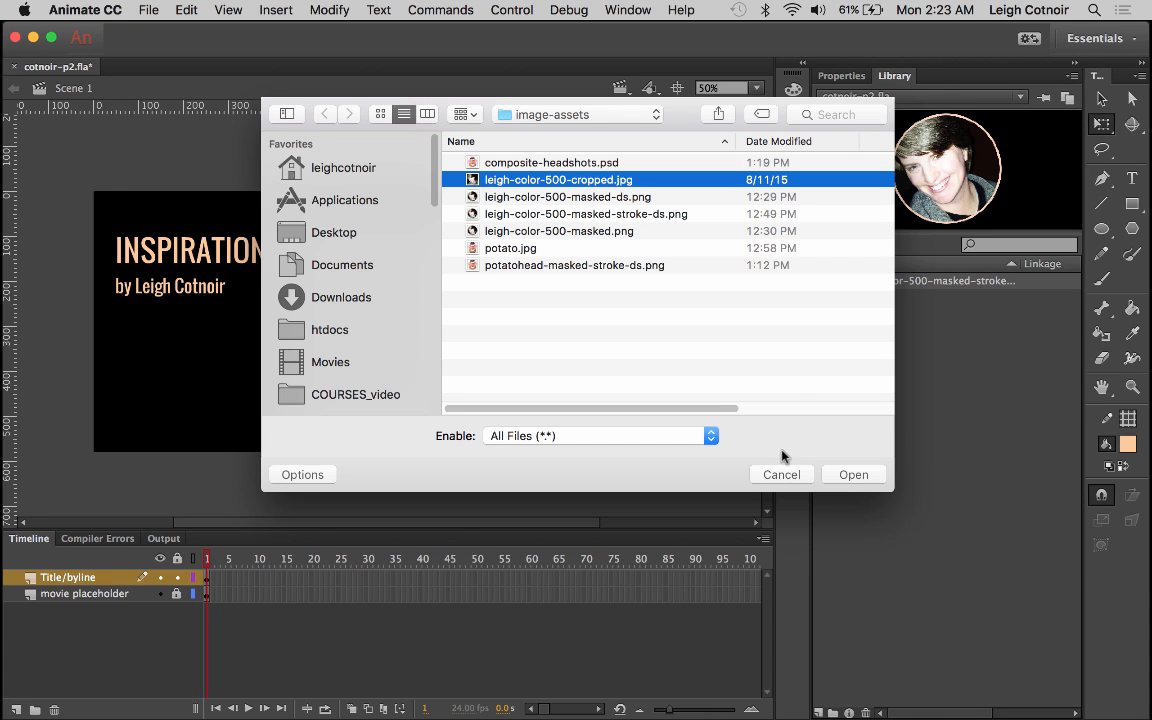
click(852, 475)
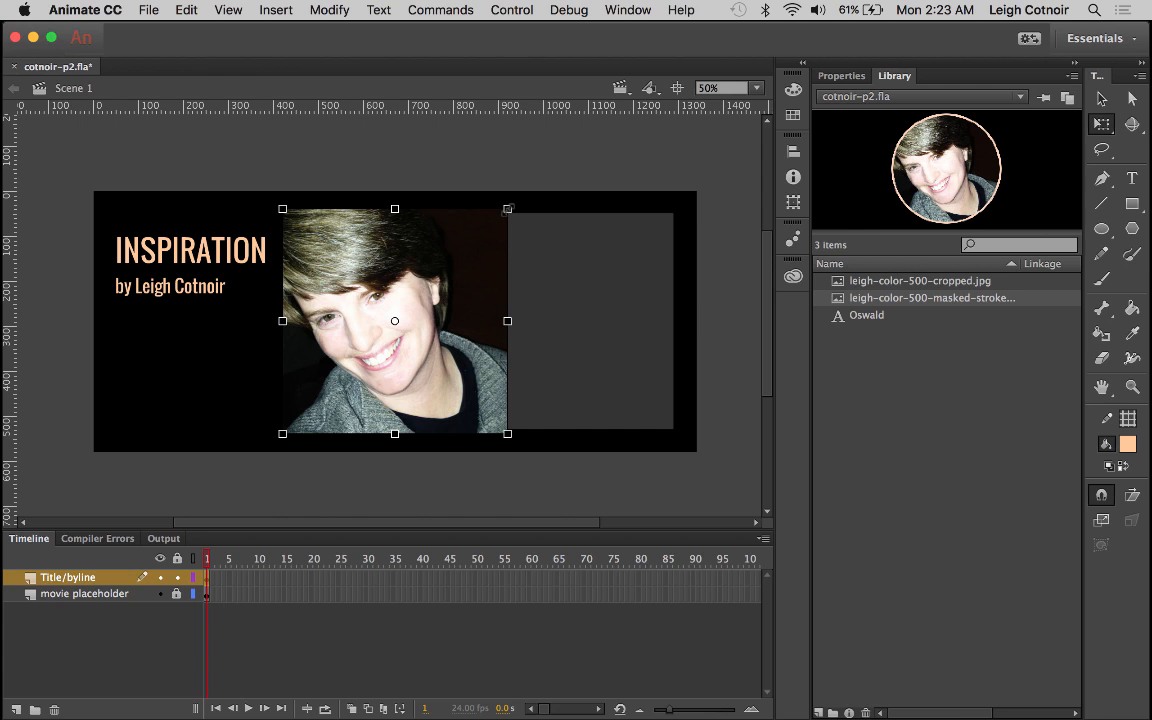
Scale the square headshot down with Free Transform to about 200 px wide and position it just below the byline
drag(507, 209, 209, 338)
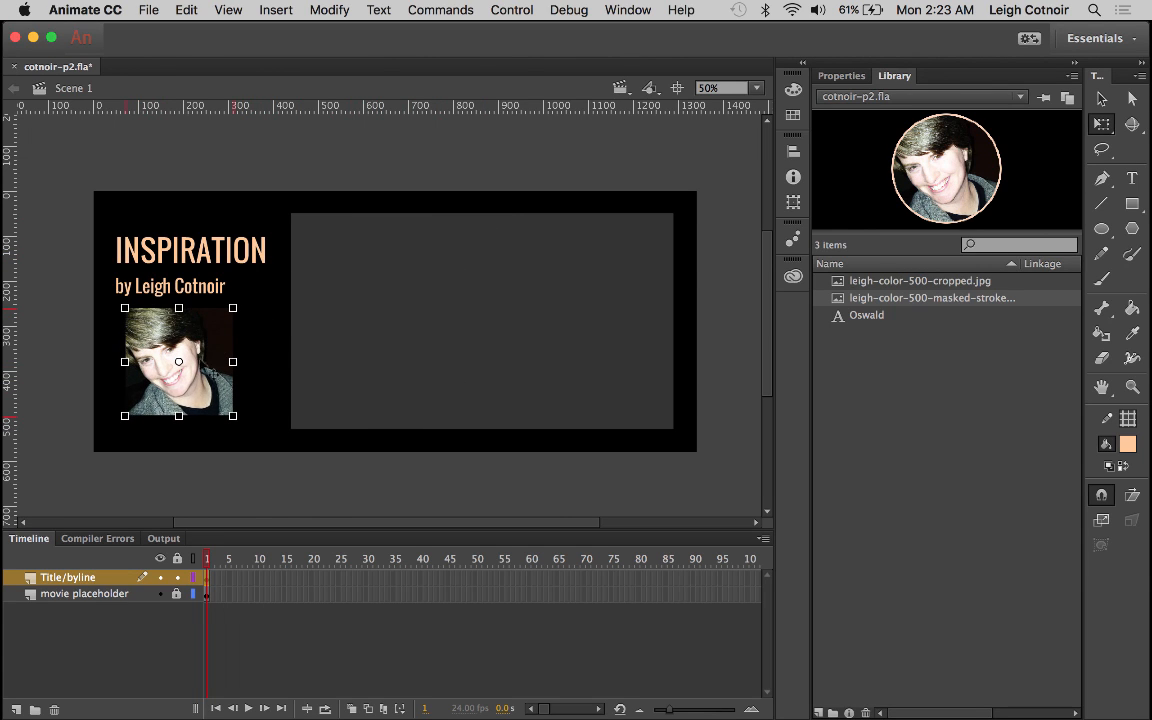
drag(232, 414, 225, 408)
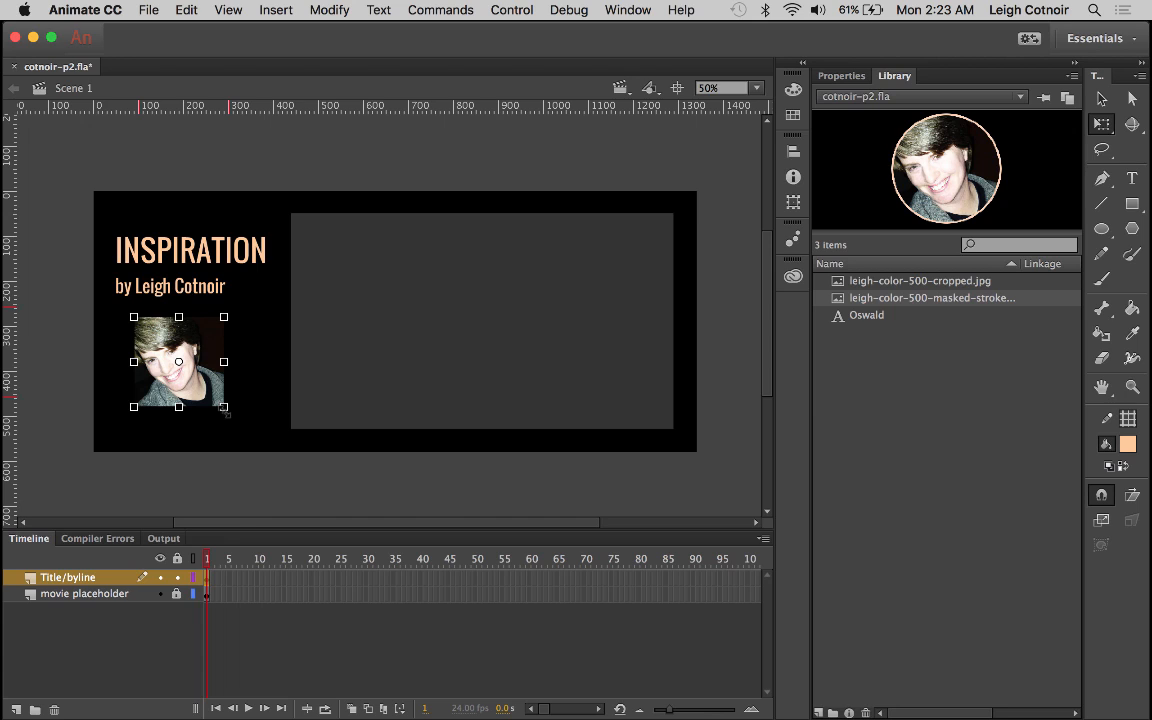
click(238, 350)
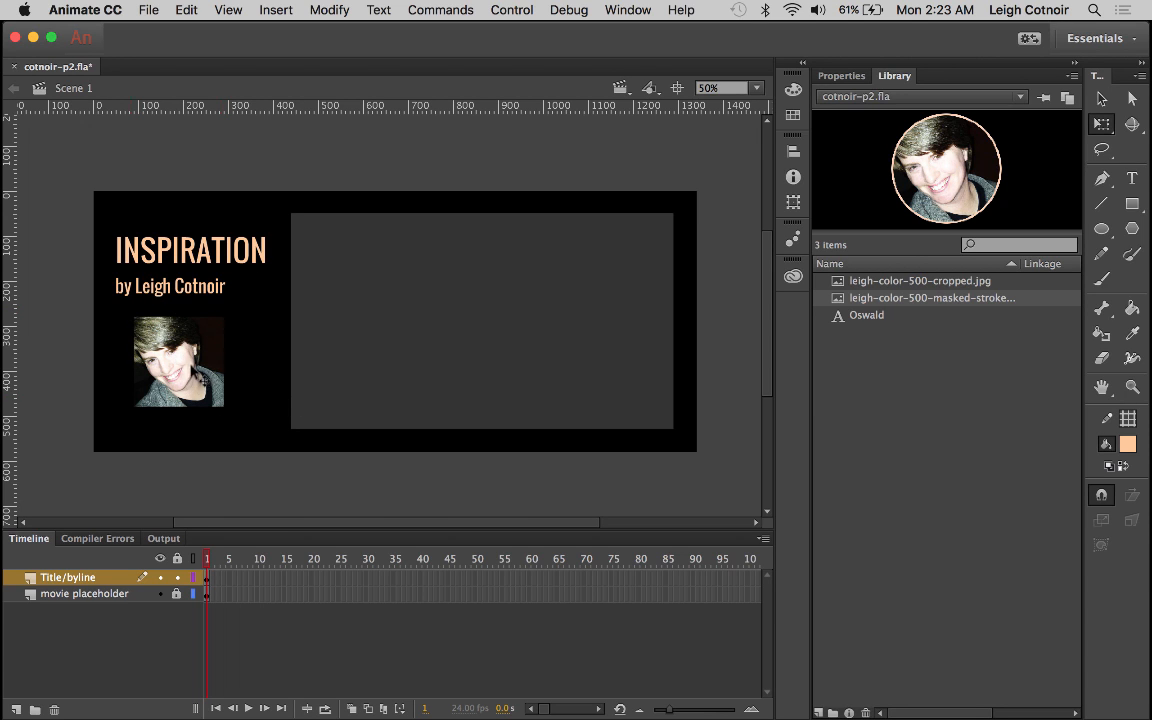
drag(184, 335, 170, 326)
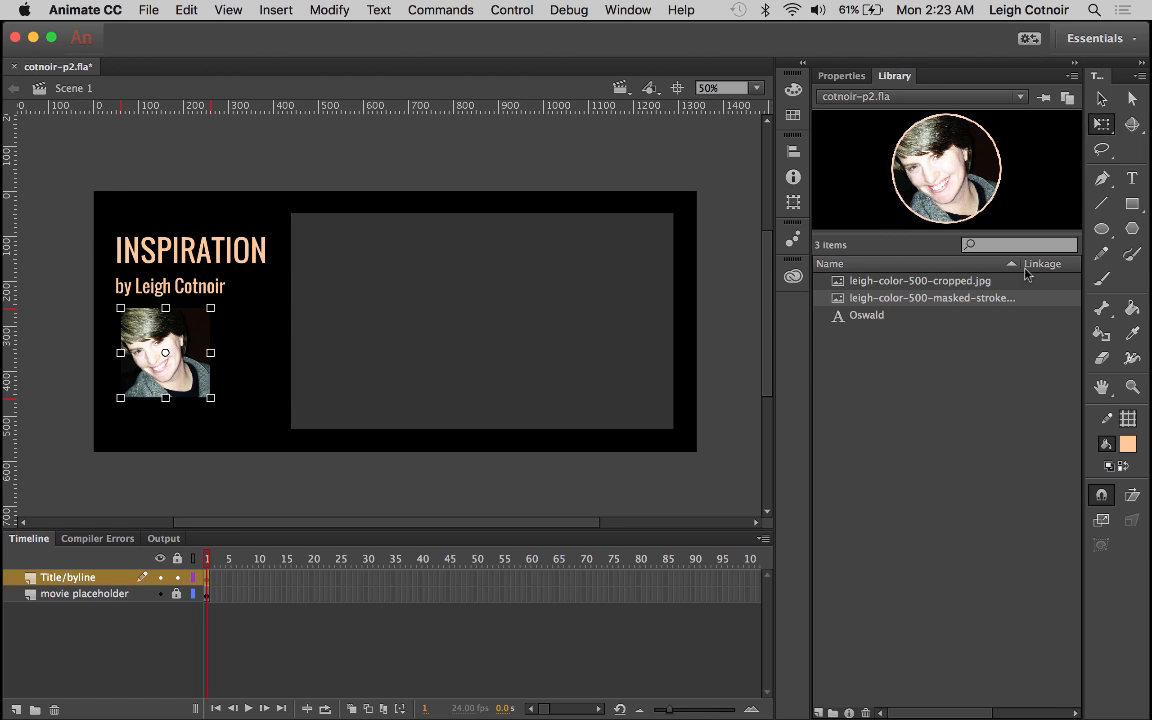
Widen the Library's Name column, and shrink the headshot to about 160 px square, placed directly under the byline near the text's left edge
drag(1020, 264, 1046, 264)
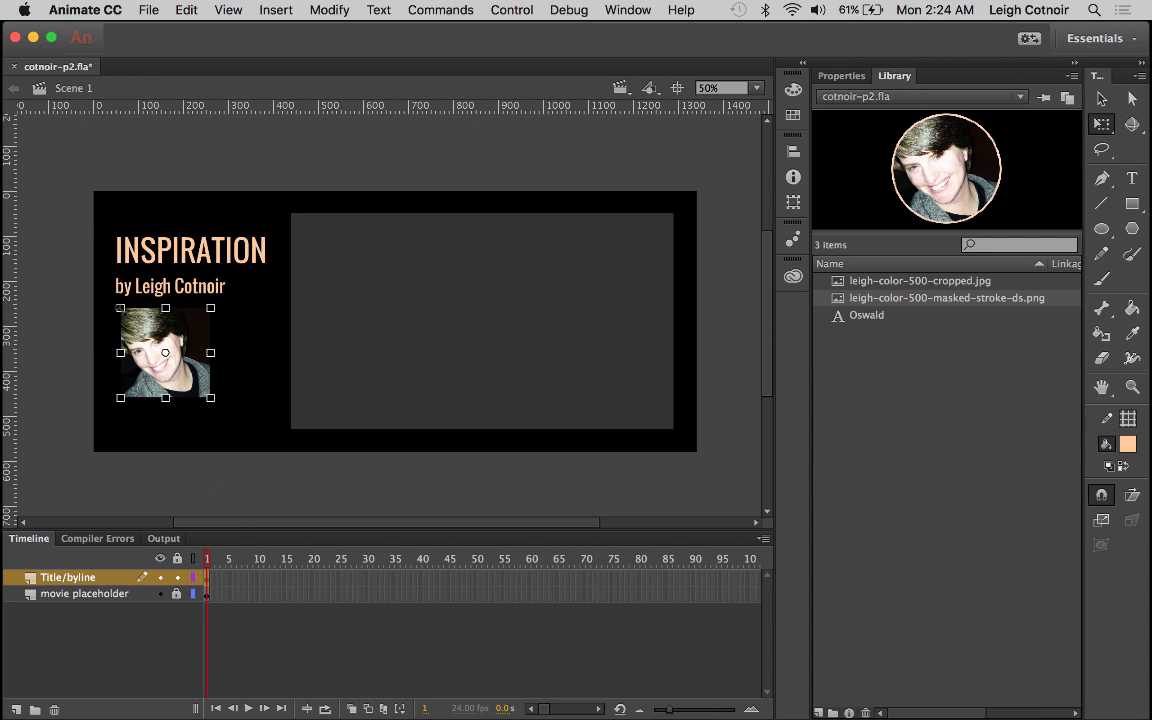
drag(117, 308, 126, 314)
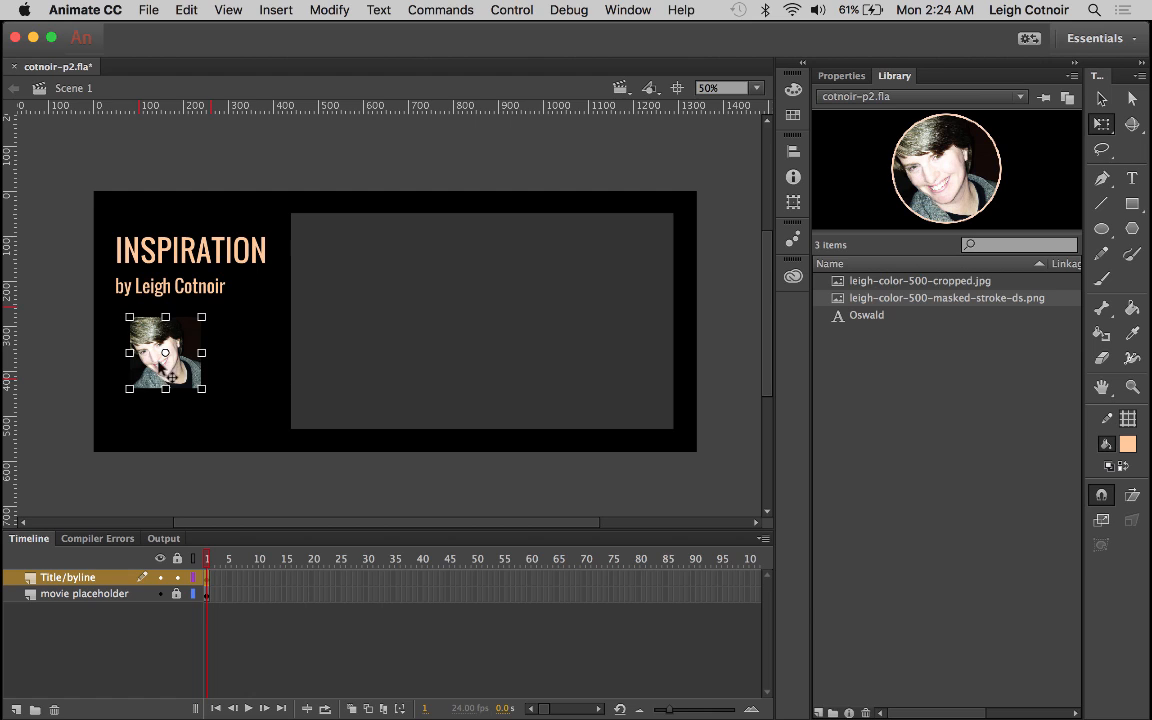
click(211, 388)
drag(191, 381, 183, 367)
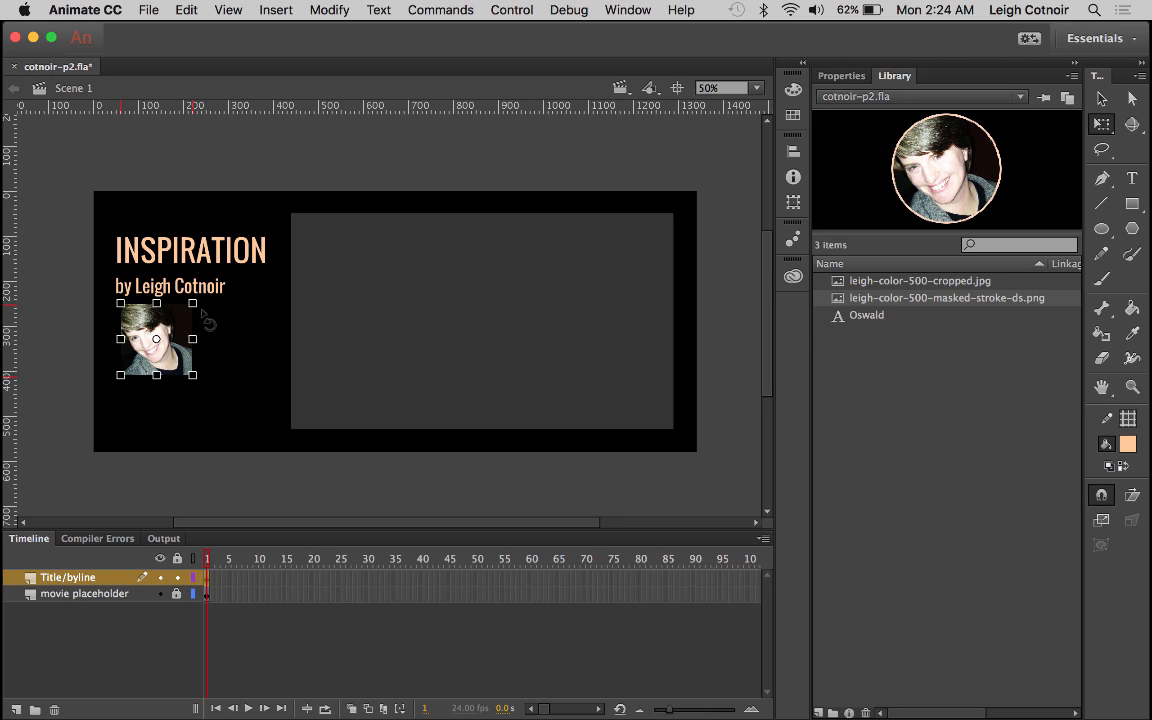
Cut the square headshot from the Title/byline layer
click(190, 290)
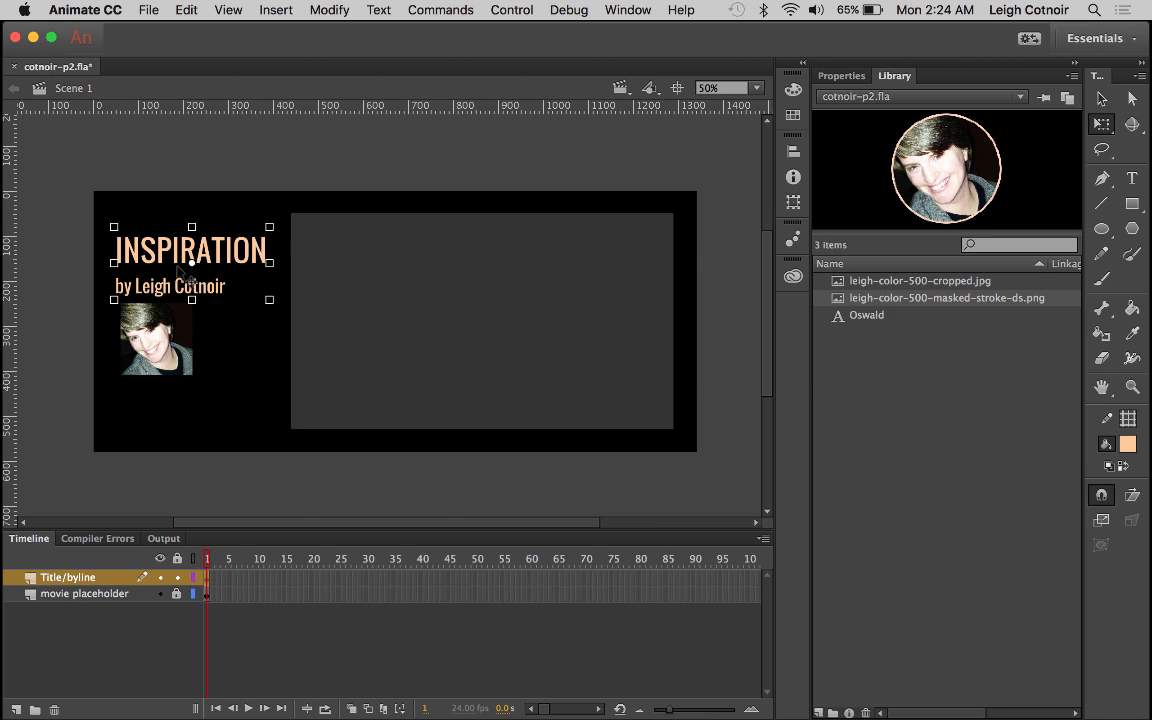
click(145, 320)
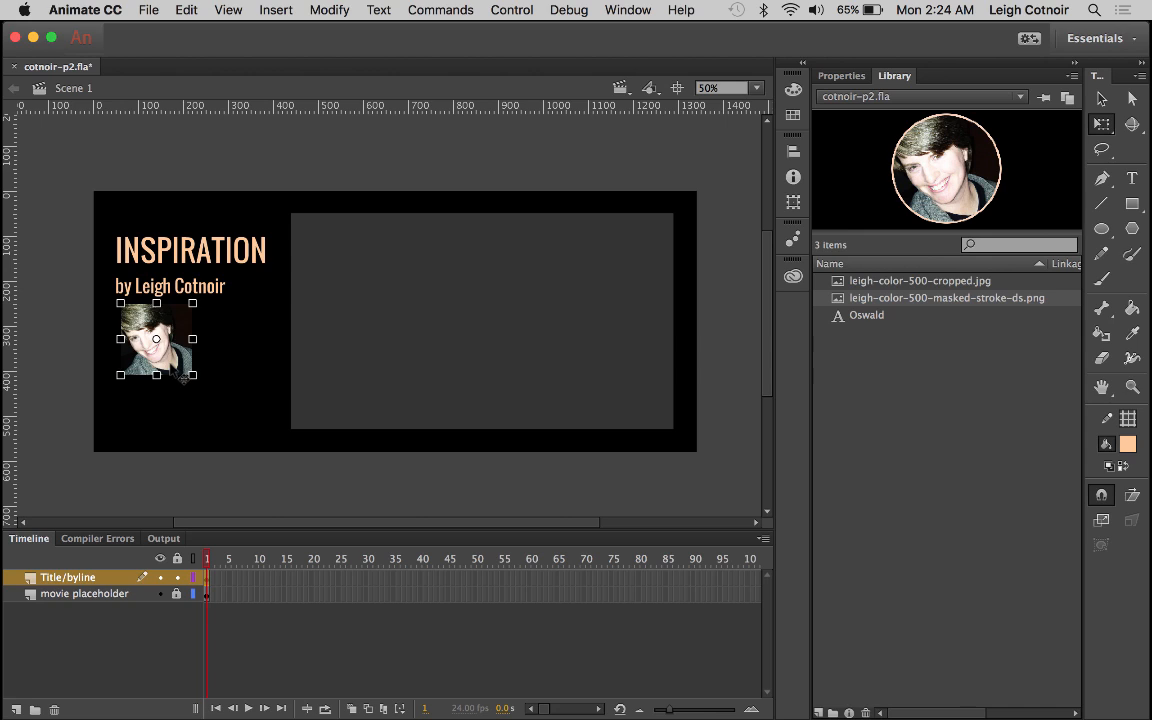
key(Delete)
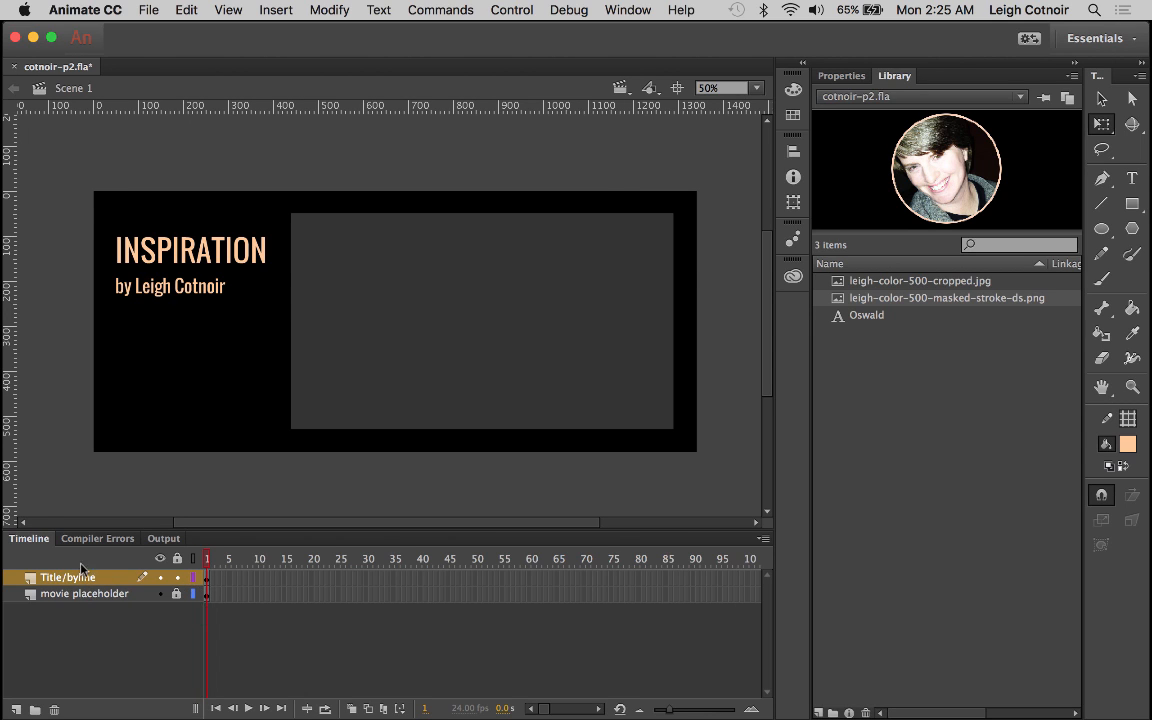
Add a new layer above Title/byline and name it headshot
click(15, 709)
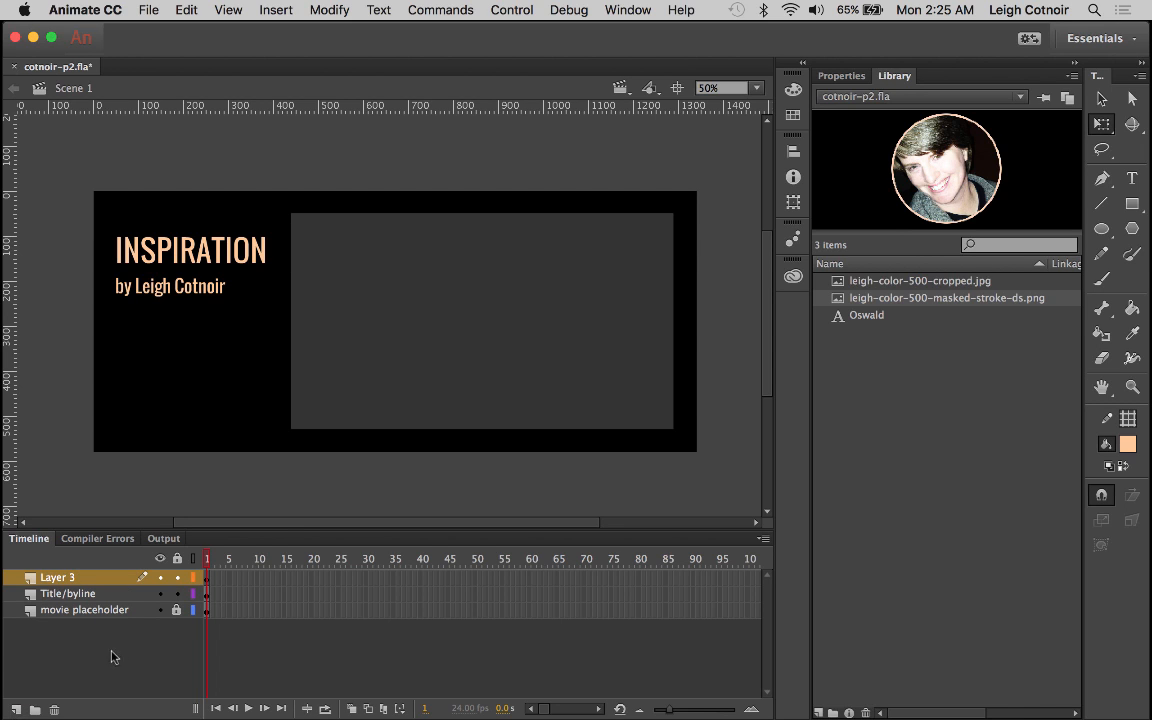
double_click(77, 580)
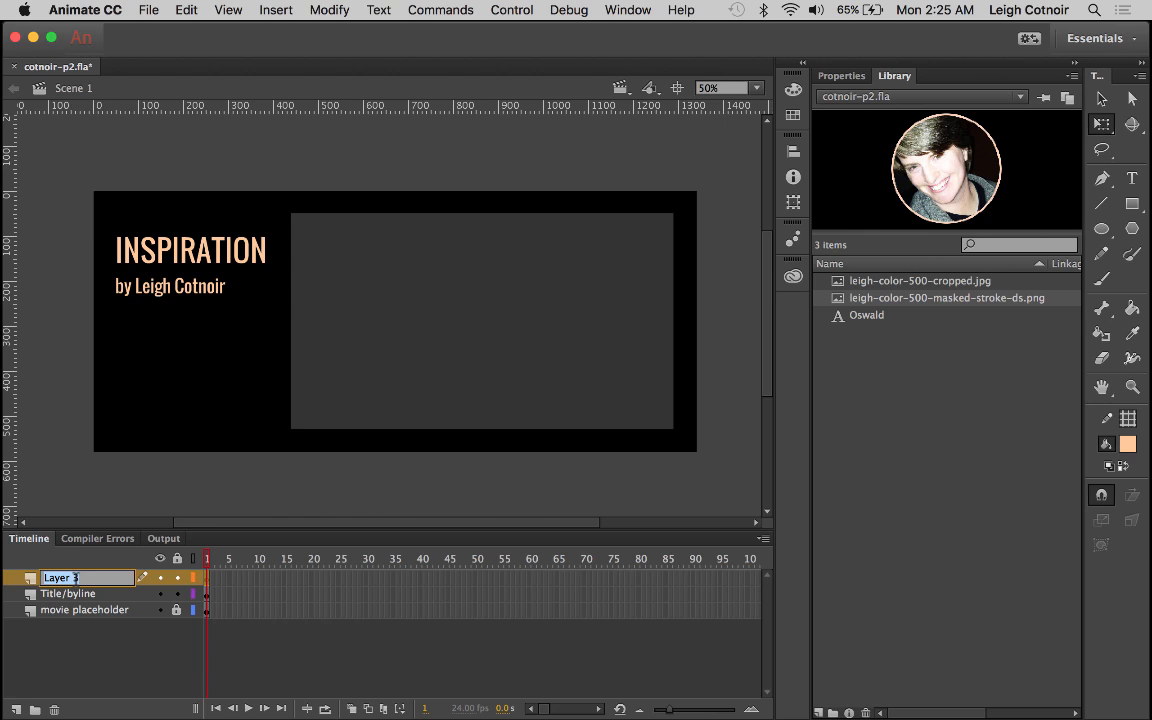
text(headshot)
key(Return)
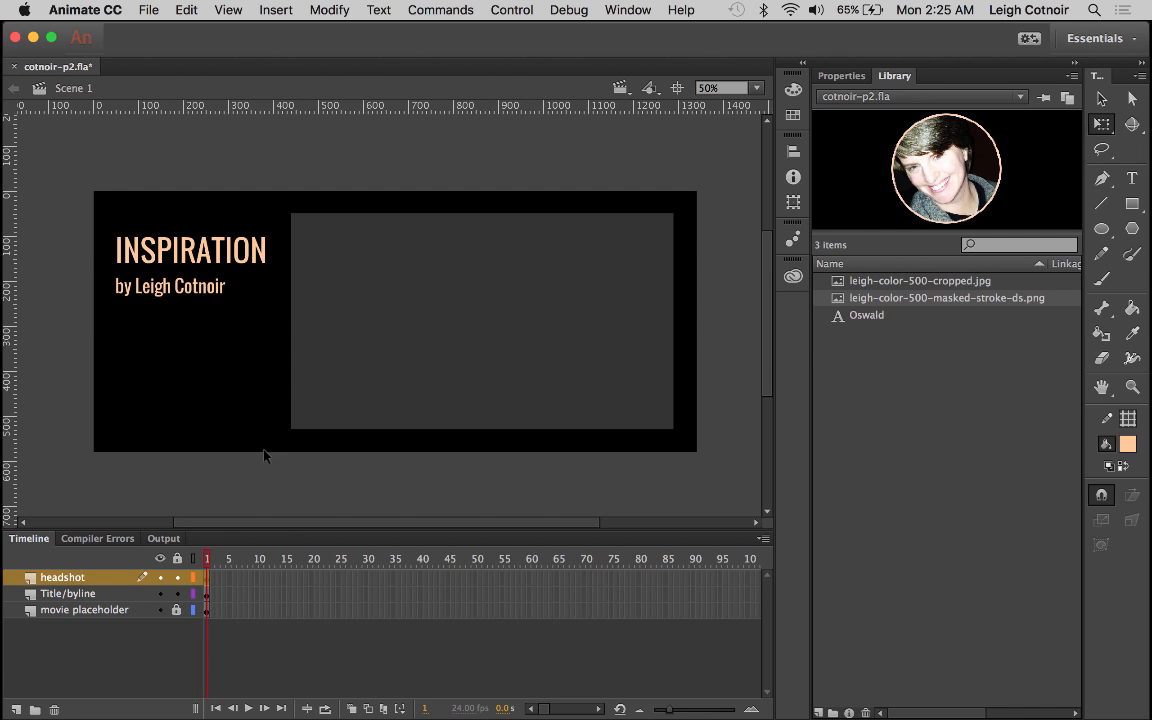
Paste the cut headshot onto the headshot layer and move it below the byline, near the text's left edge
key(super+v)
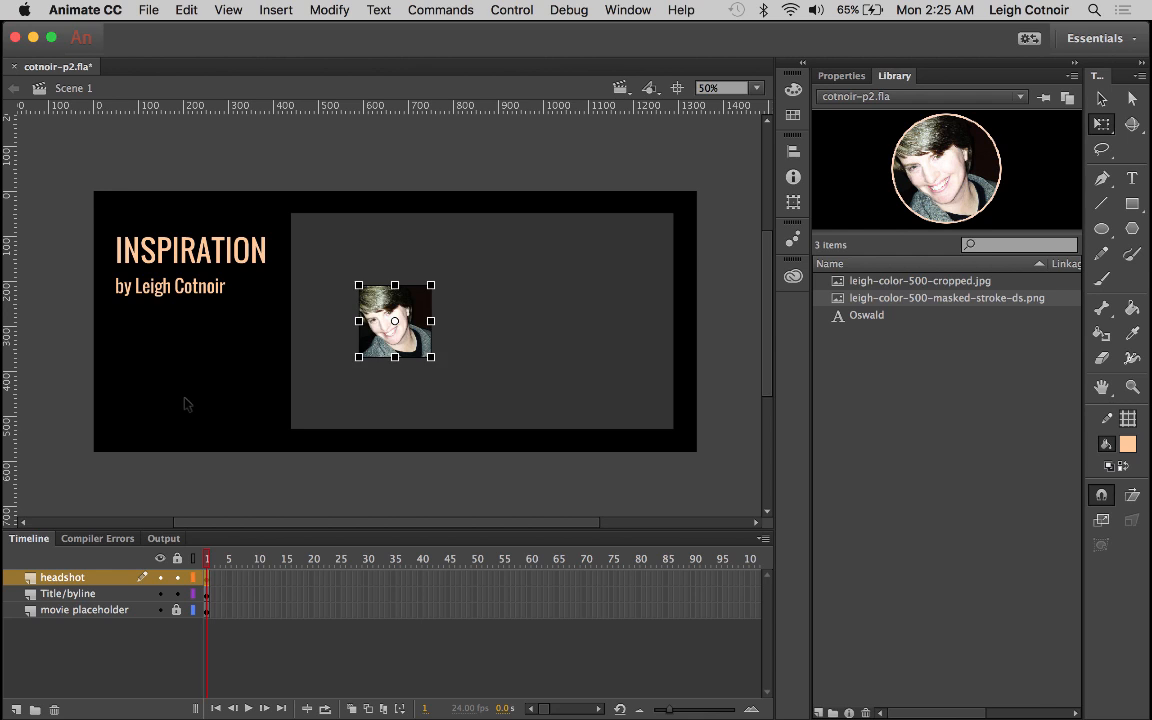
drag(432, 320, 183, 347)
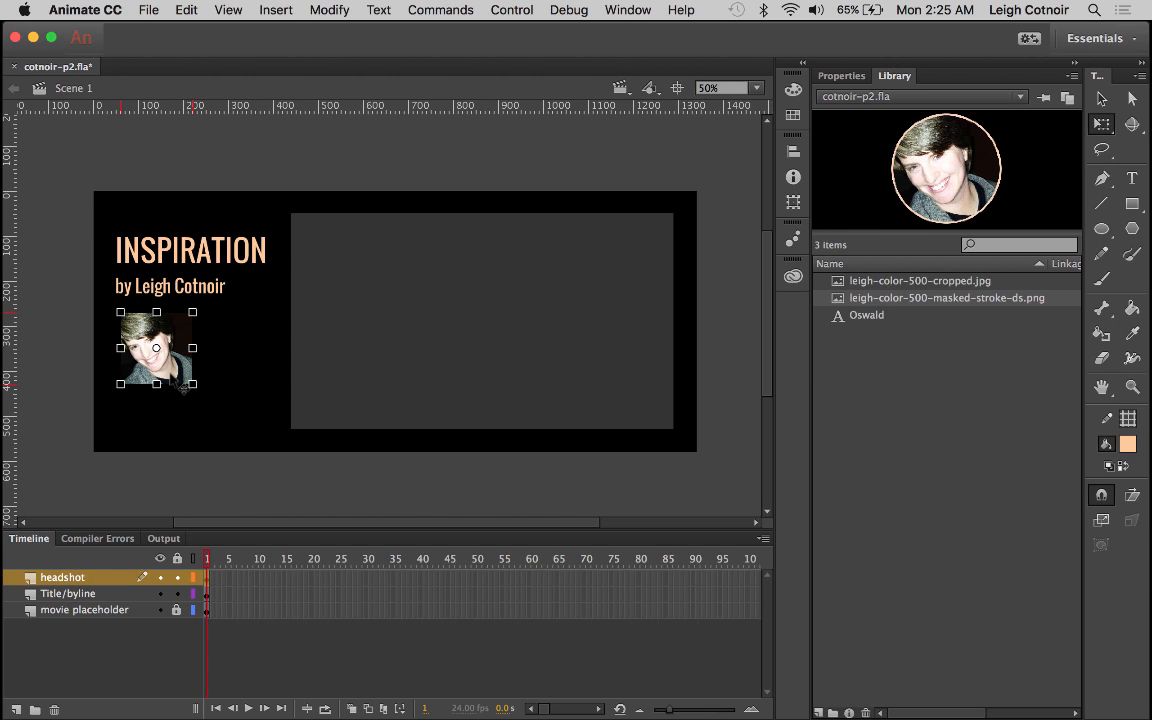
Select the byline line inside the title text block and display its text properties
click(208, 292)
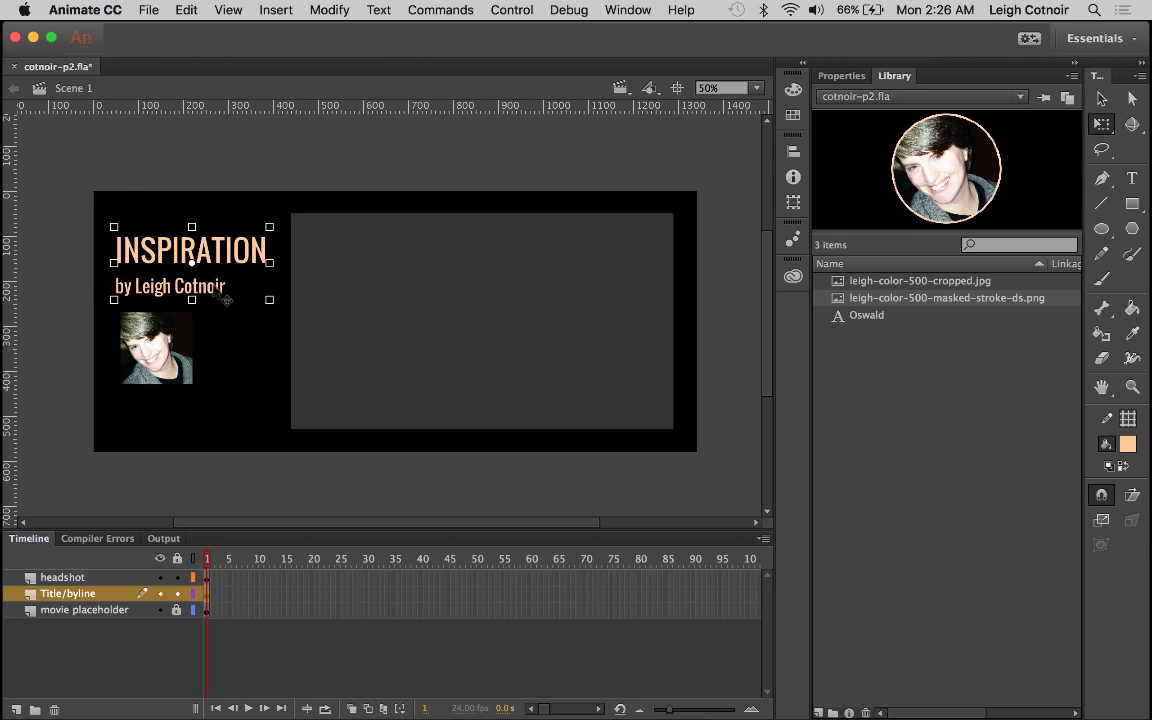
double_click(211, 285)
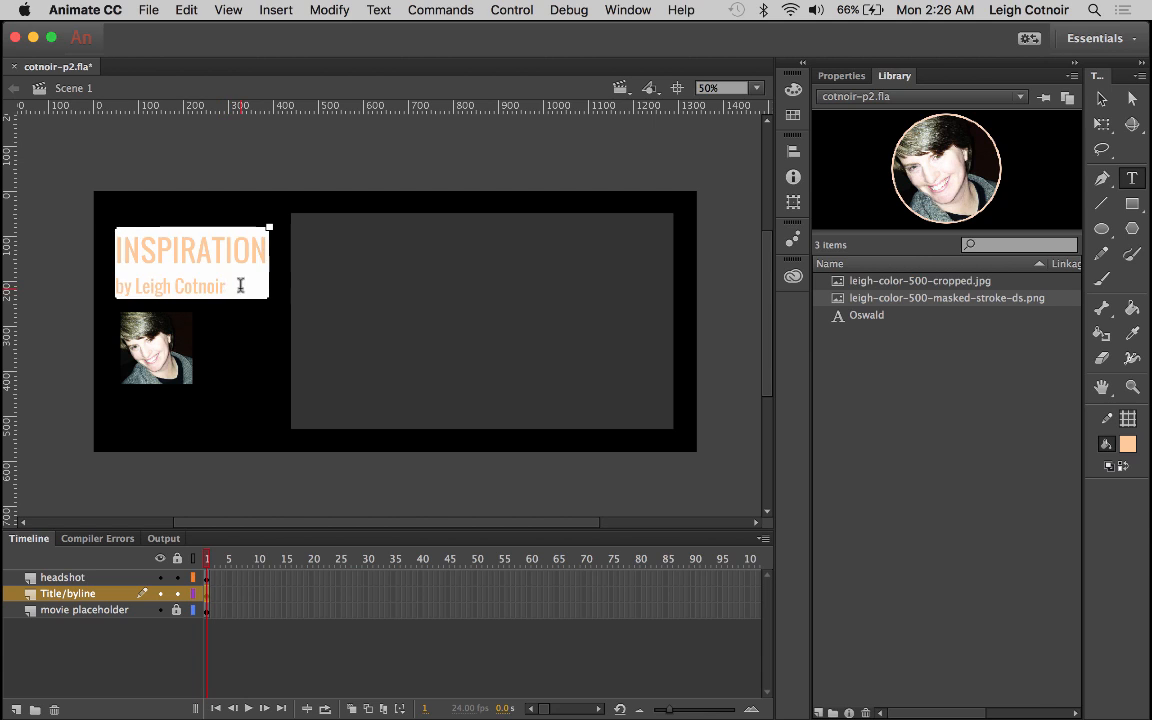
drag(239, 288, 78, 289)
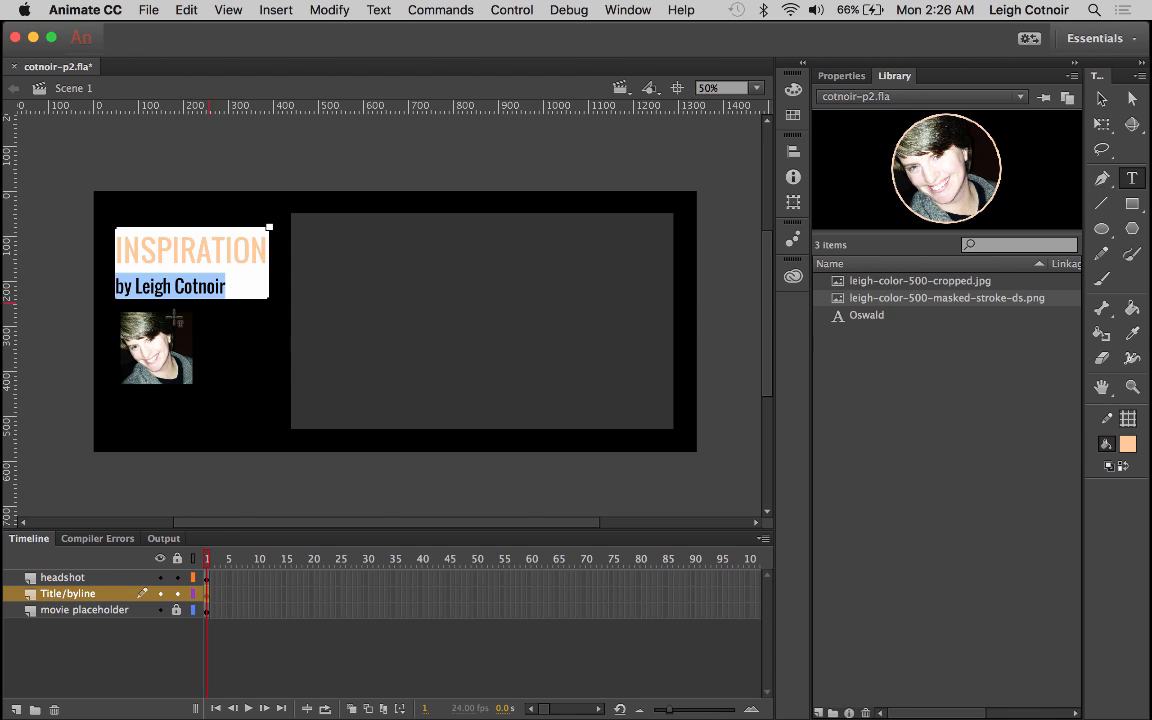
click(1103, 99)
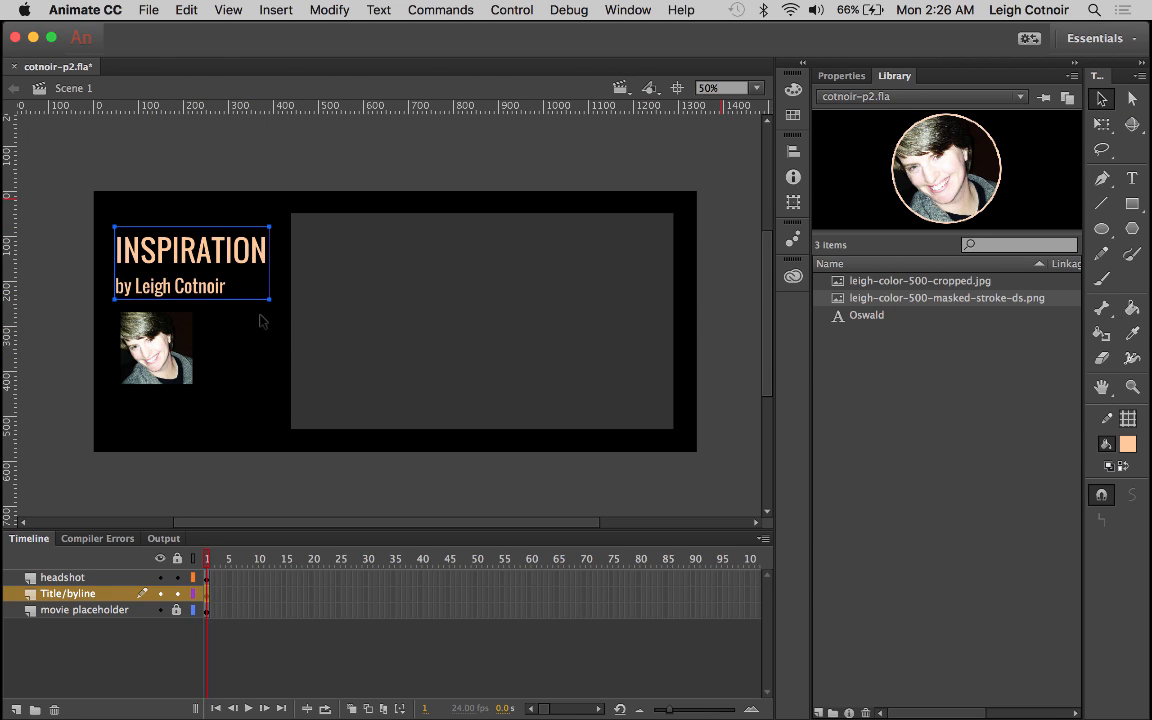
click(1138, 178)
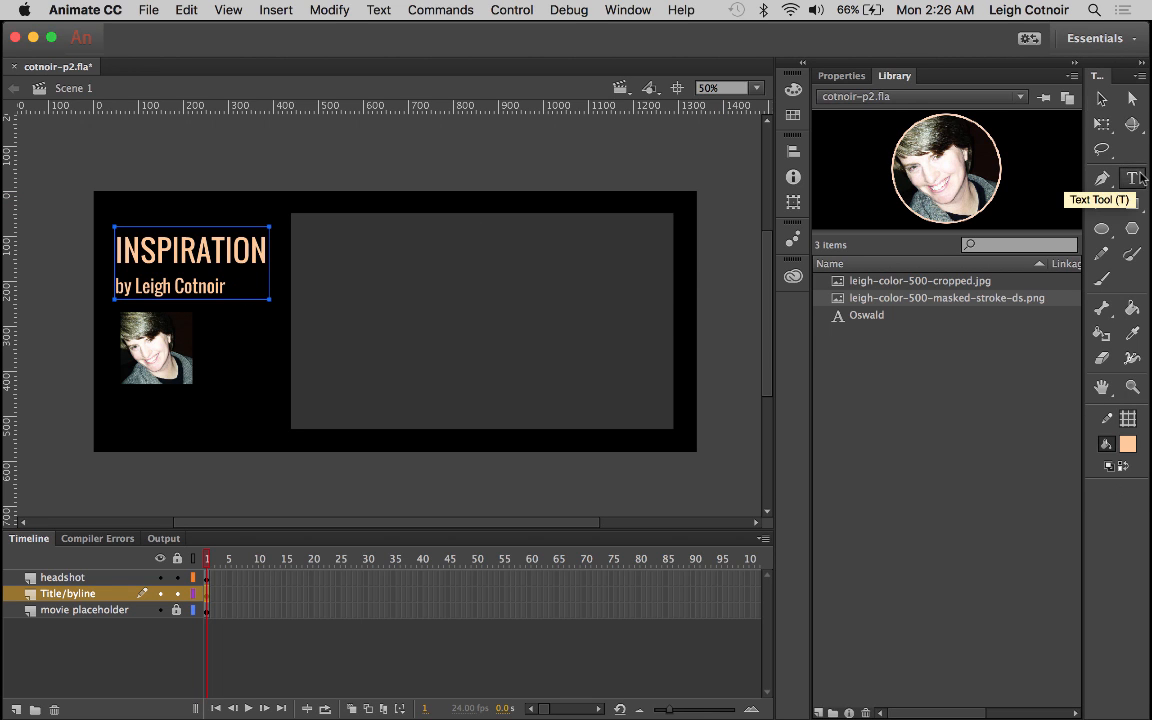
click(849, 76)
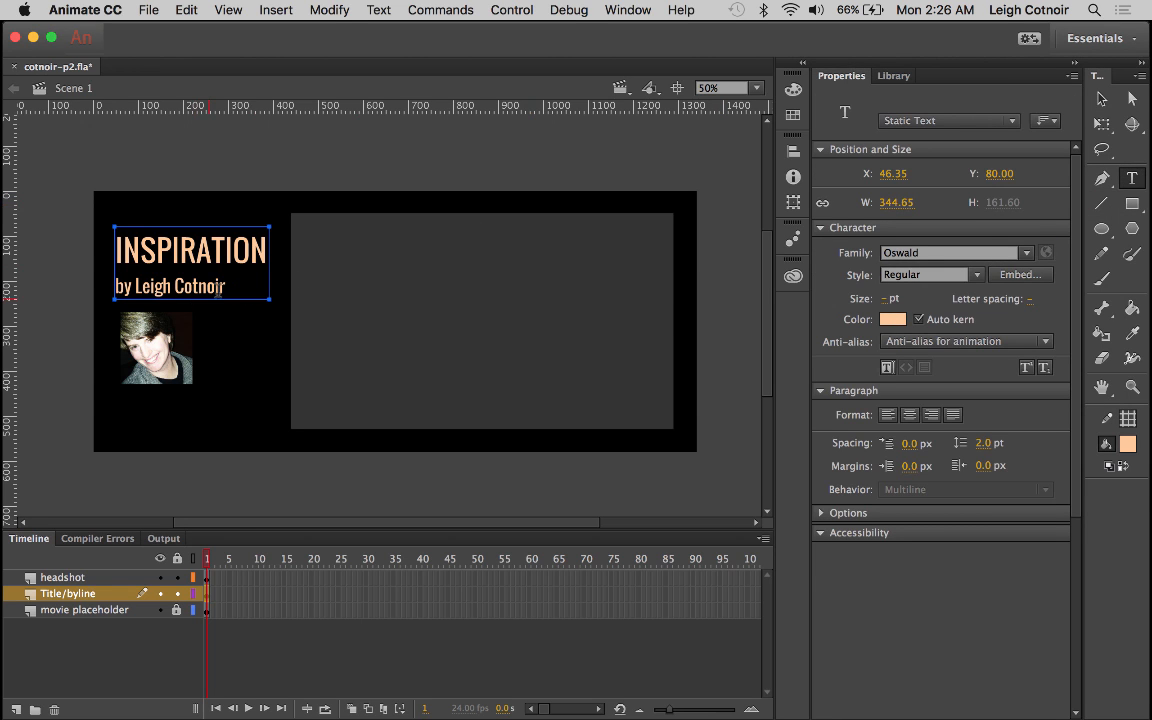
drag(227, 288, 134, 288)
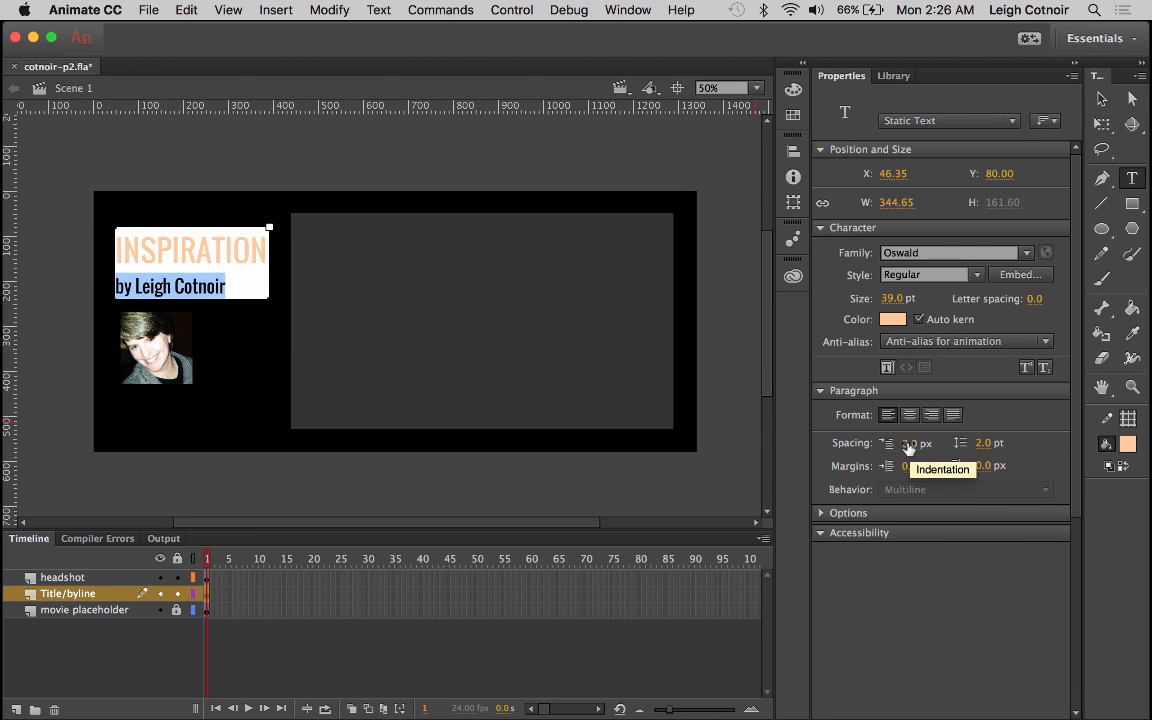
Try indenting the byline by up to 102 px, and reset its indentation to 0 px
drag(907, 447, 1078, 432)
drag(907, 447, 1080, 443)
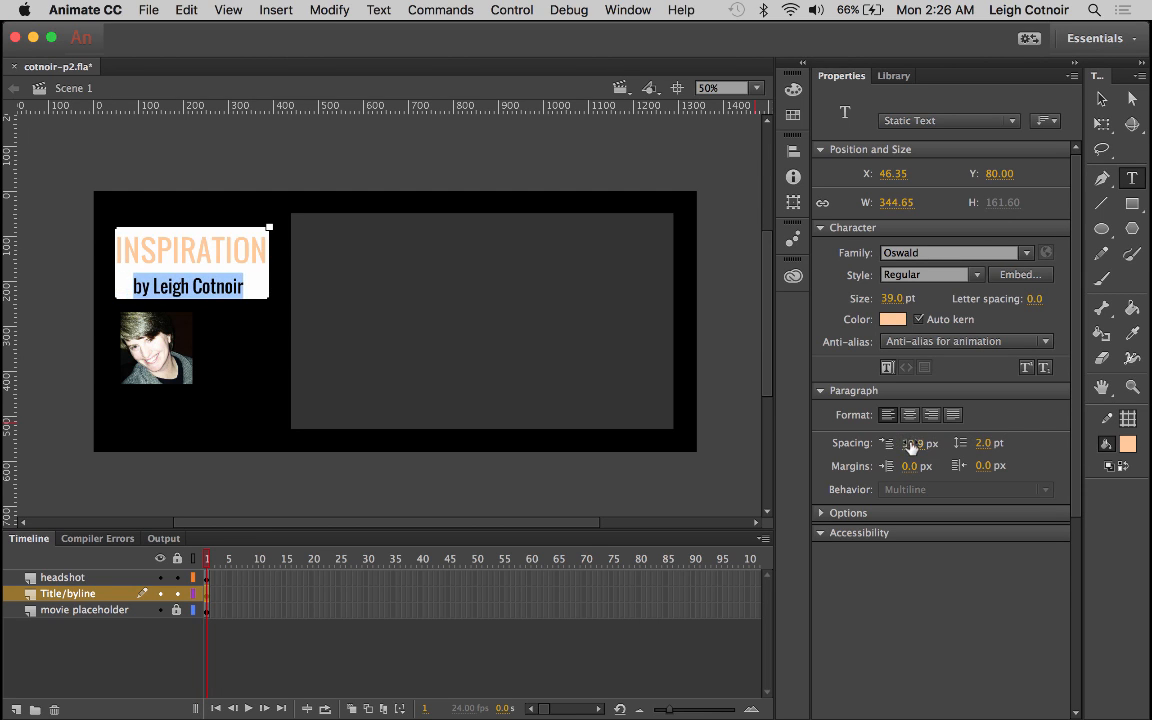
drag(910, 443, 1064, 440)
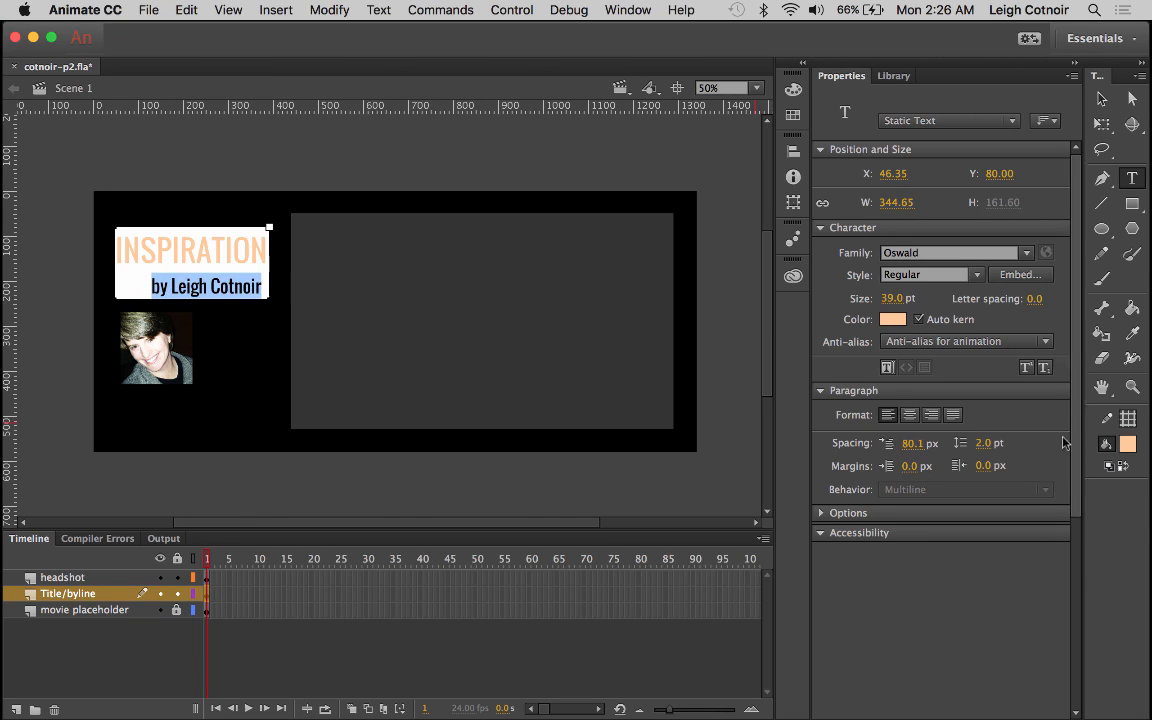
drag(905, 452, 1014, 446)
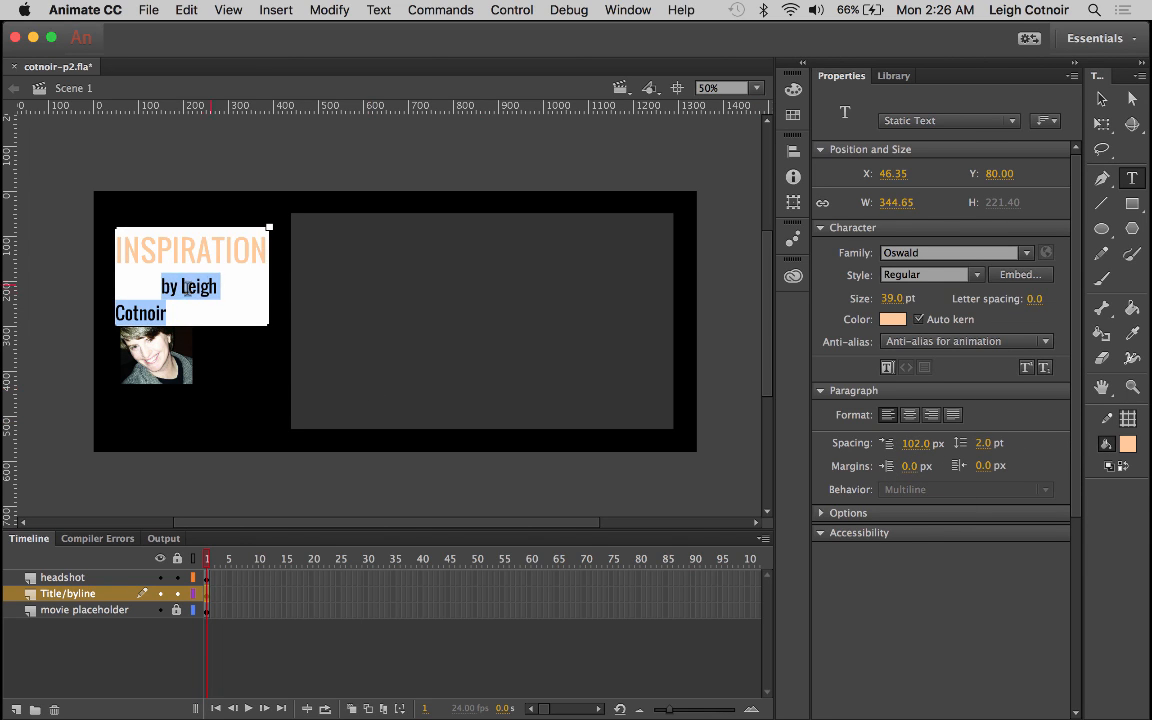
click(913, 443)
text(0)
key(Return)
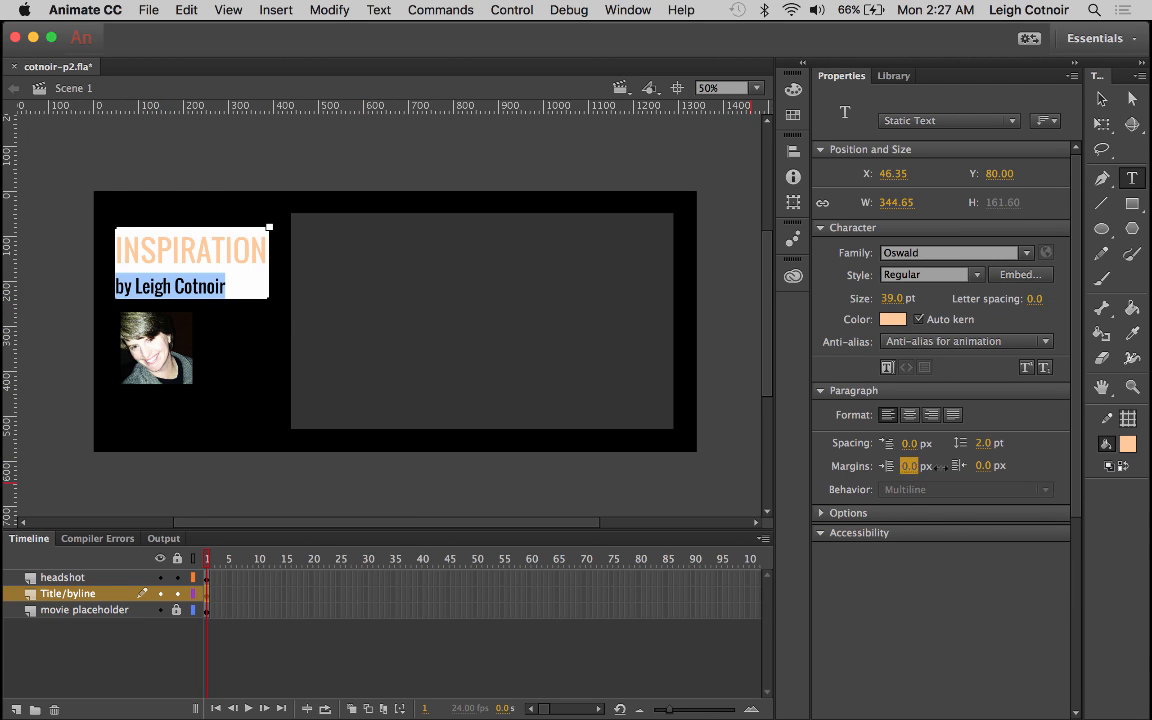
Try left margins of 16.4, 100 and 150 px on the byline
drag(911, 465, 1049, 463)
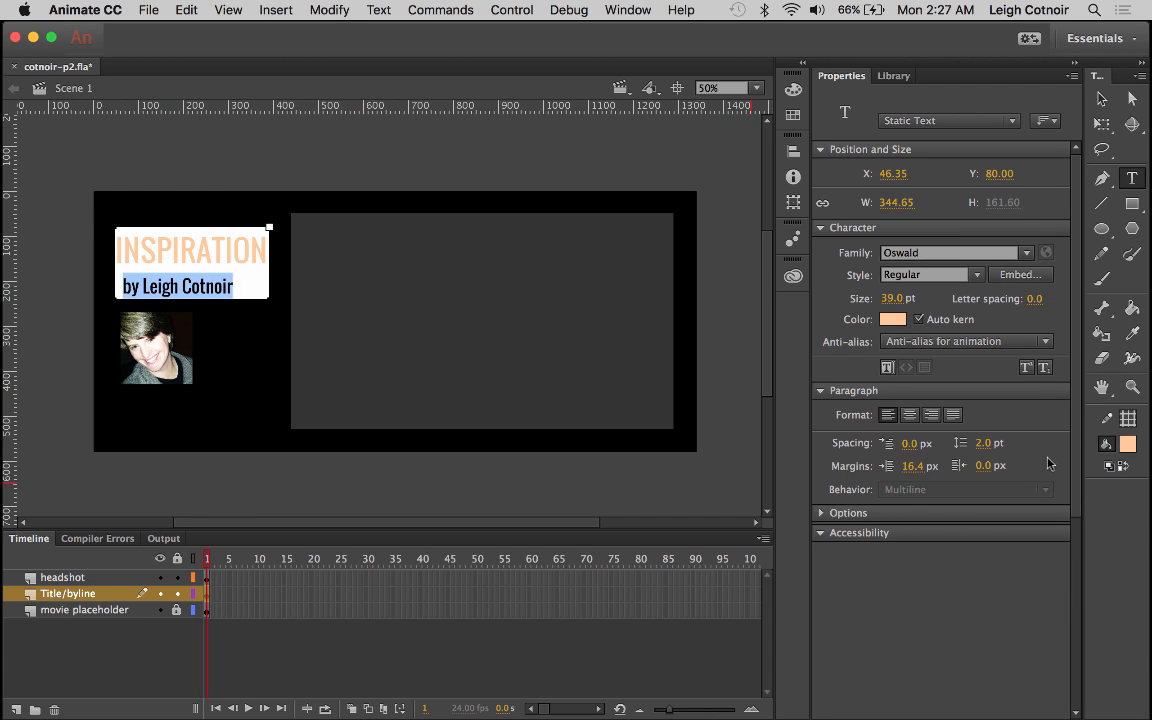
click(912, 465)
text(100)
key(Return)
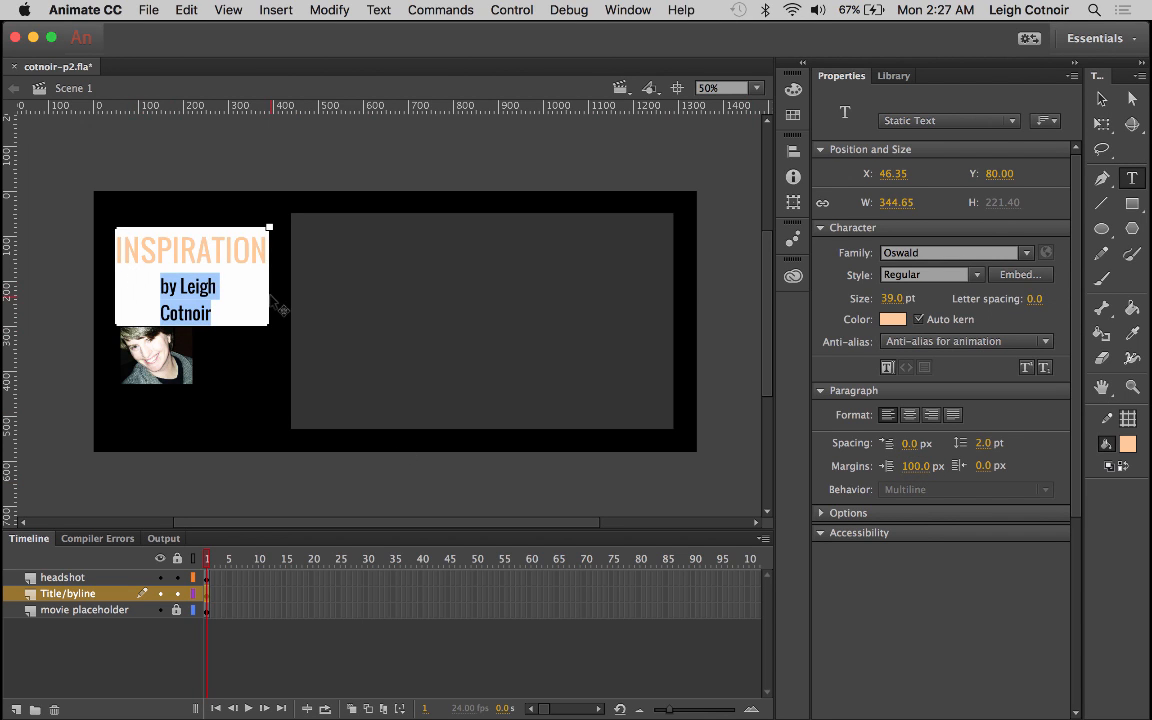
click(913, 465)
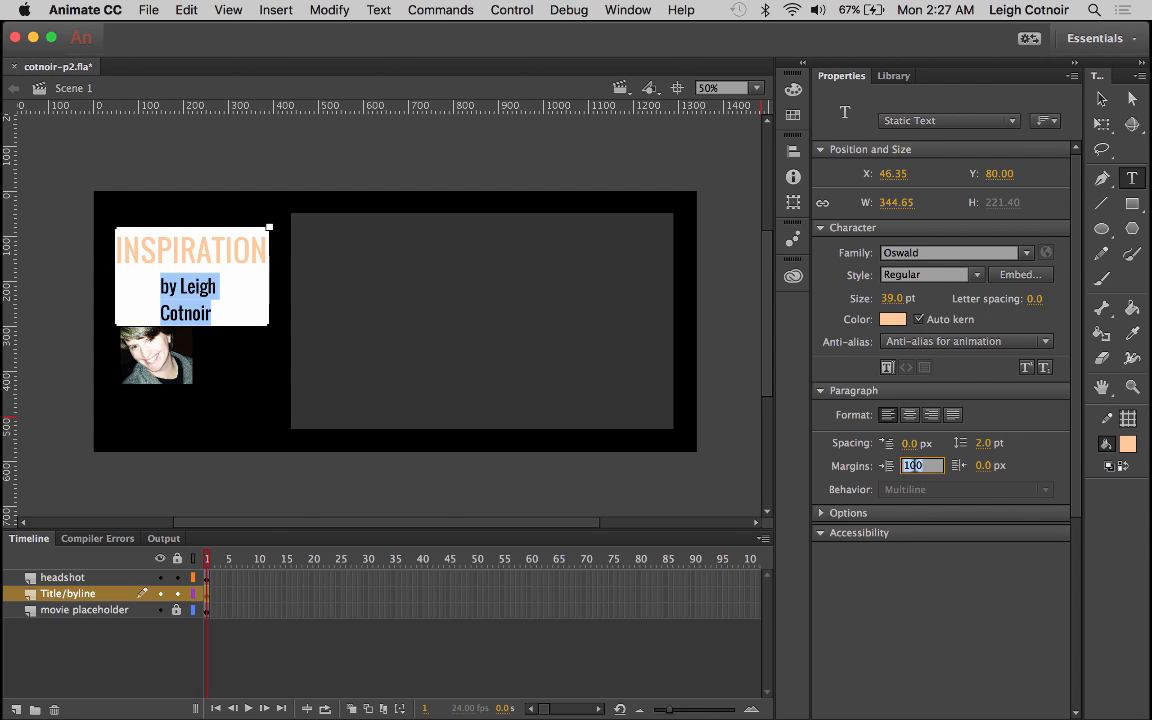
click(914, 465)
key(Return)
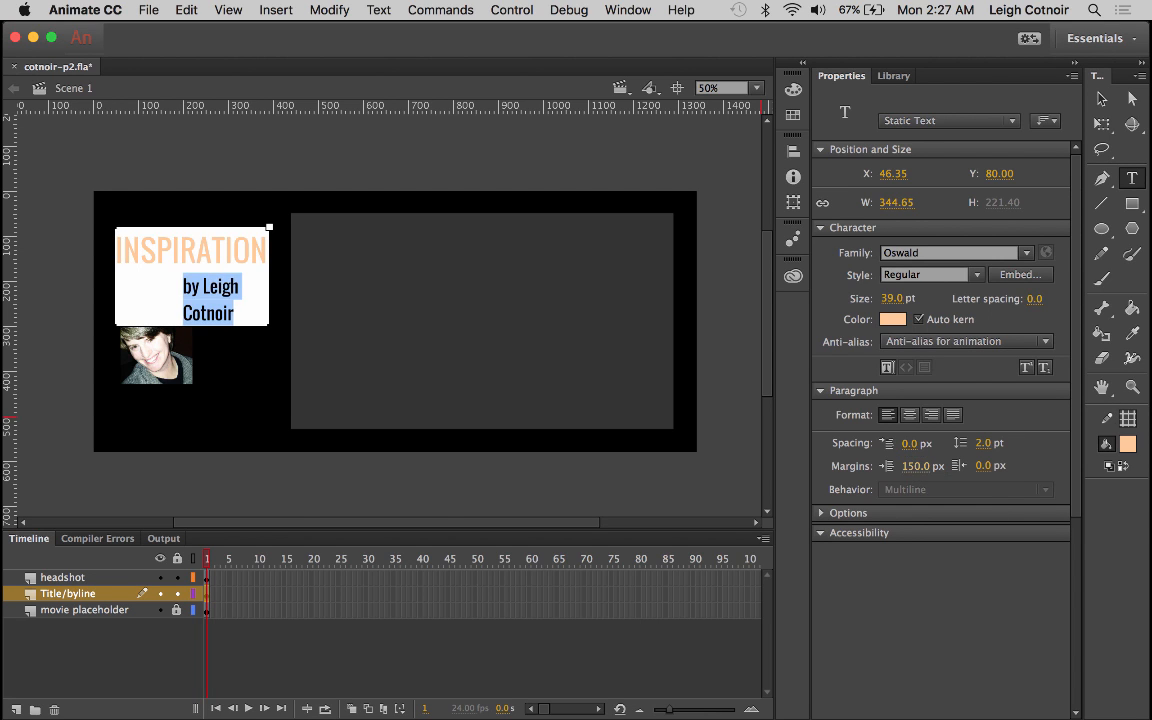
Set the byline's left margin to 200 px
click(915, 465)
text(200)
key(Return)
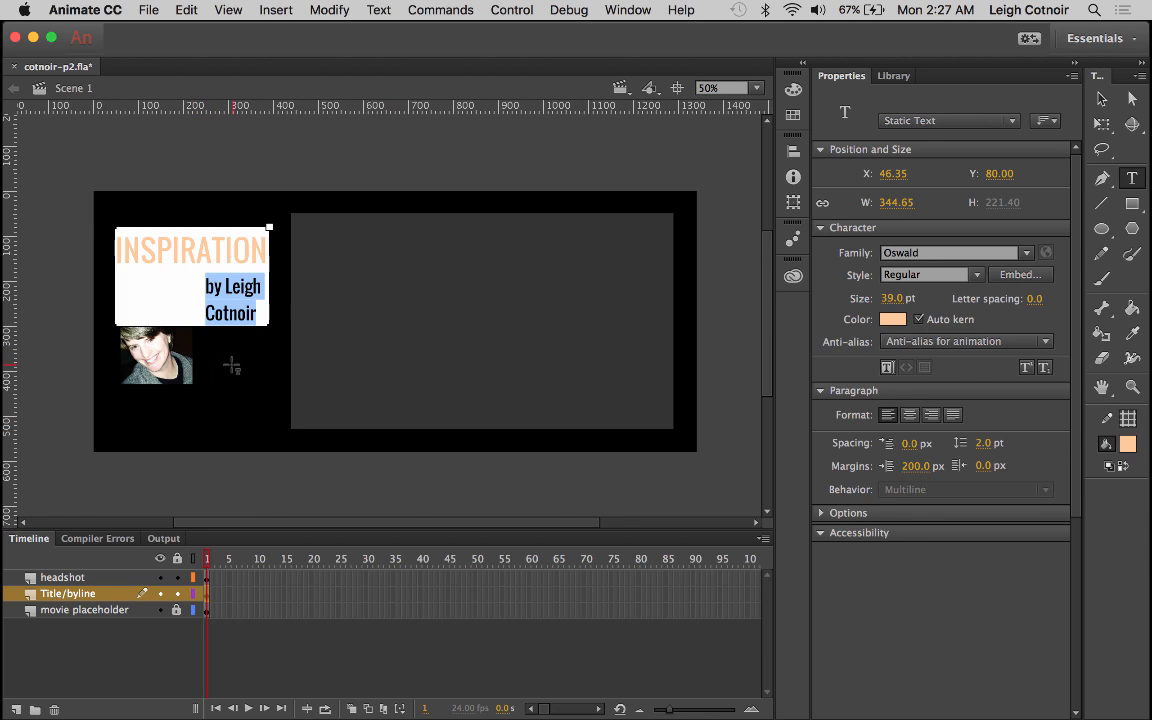
Move the headshot up beneath the title, beside the byline, at about X 60, Y 190
click(1103, 106)
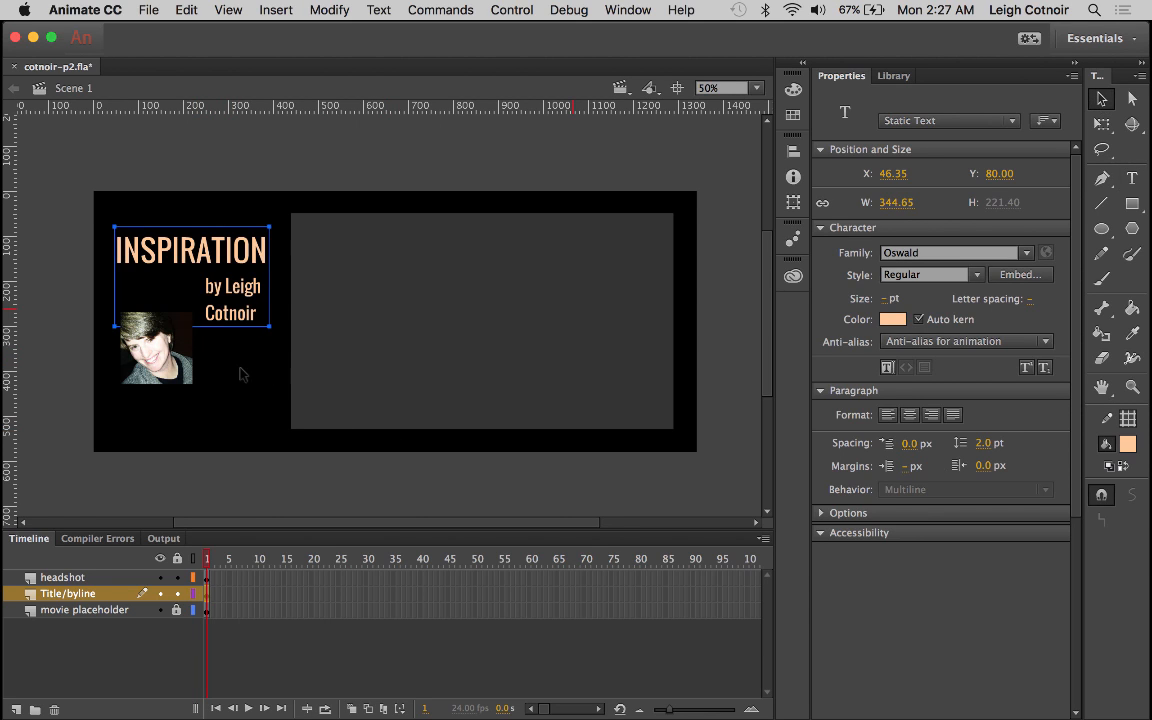
drag(156, 348, 156, 311)
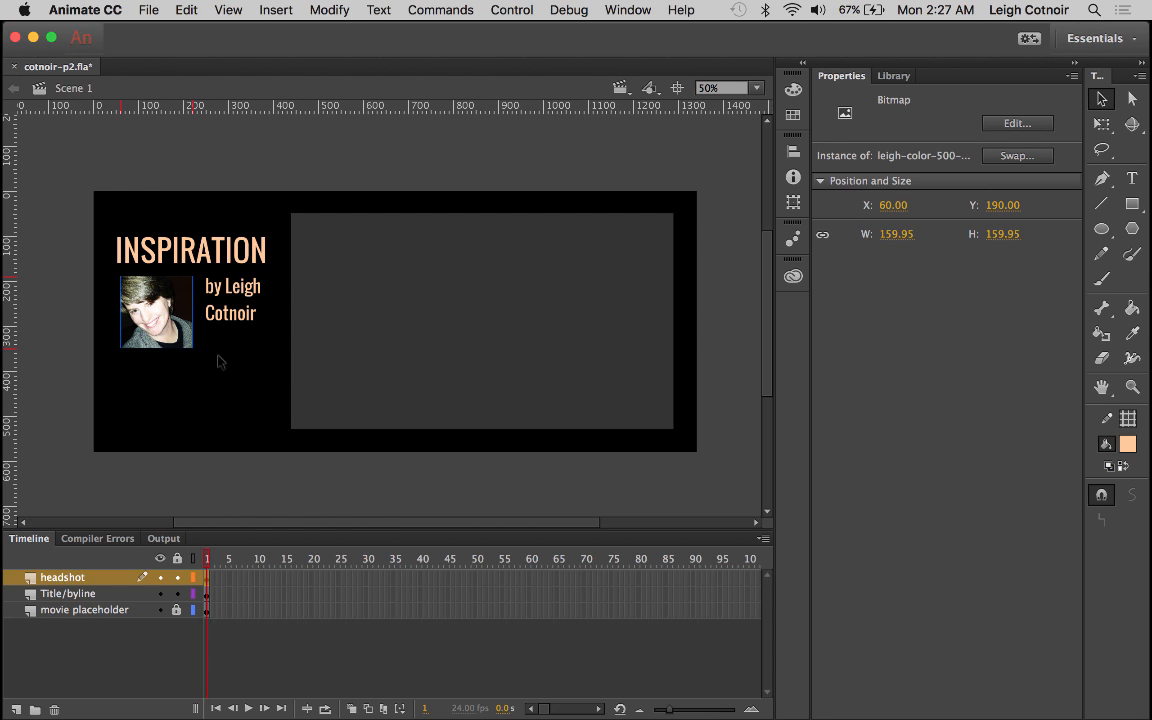
Insert an empty line between the title and the byline in the text block
click(214, 275)
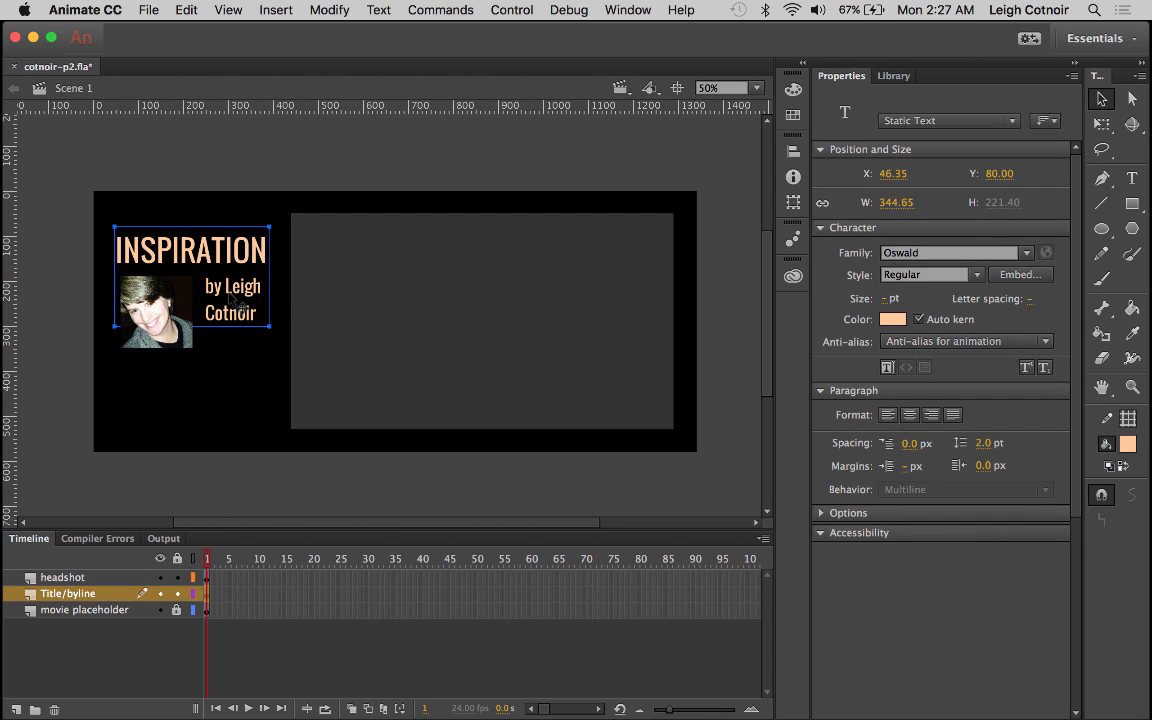
double_click(231, 288)
click(207, 286)
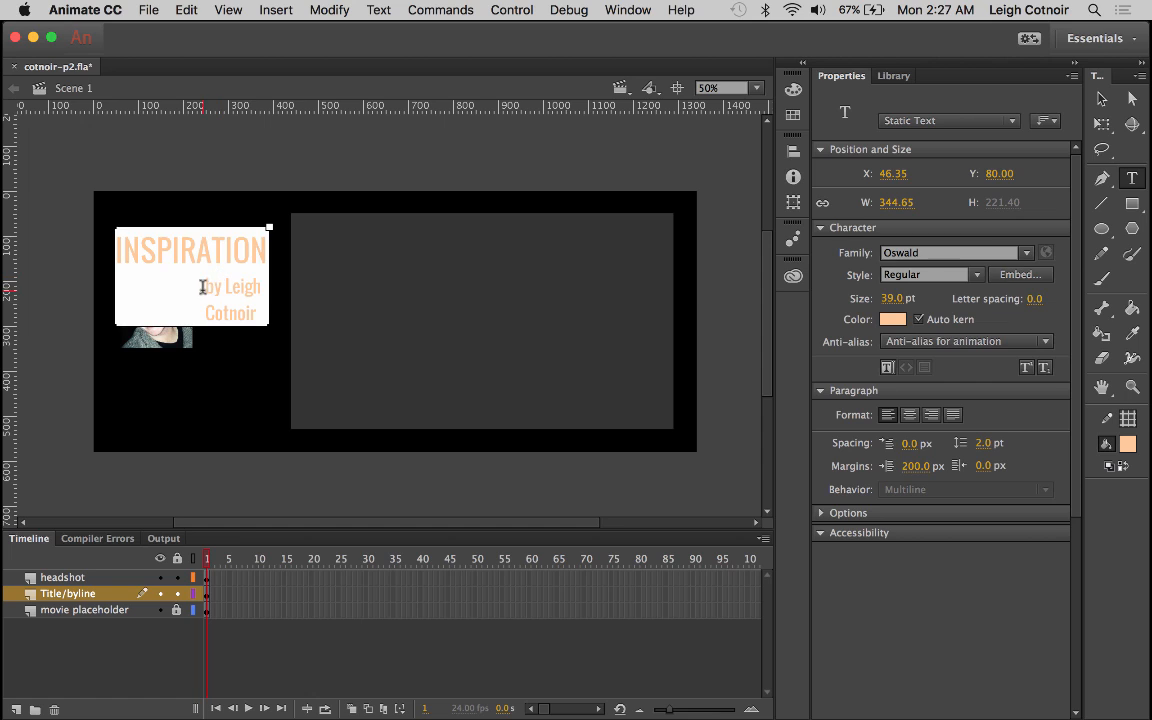
key(Return)
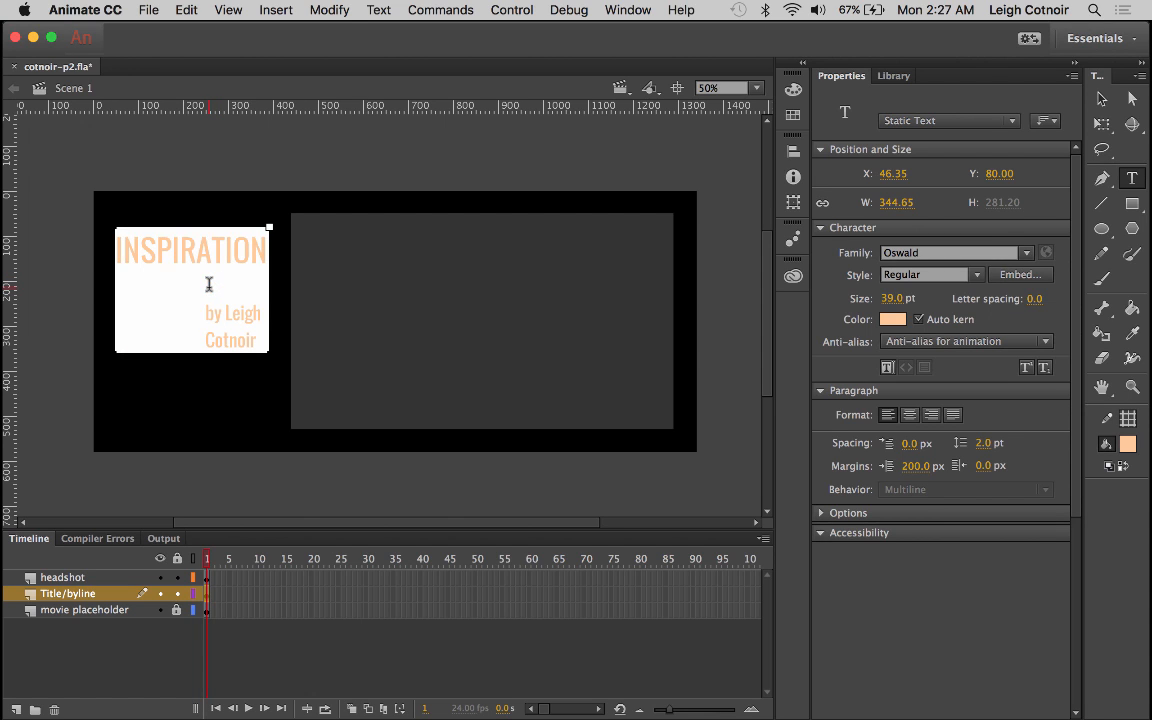
key(Escape)
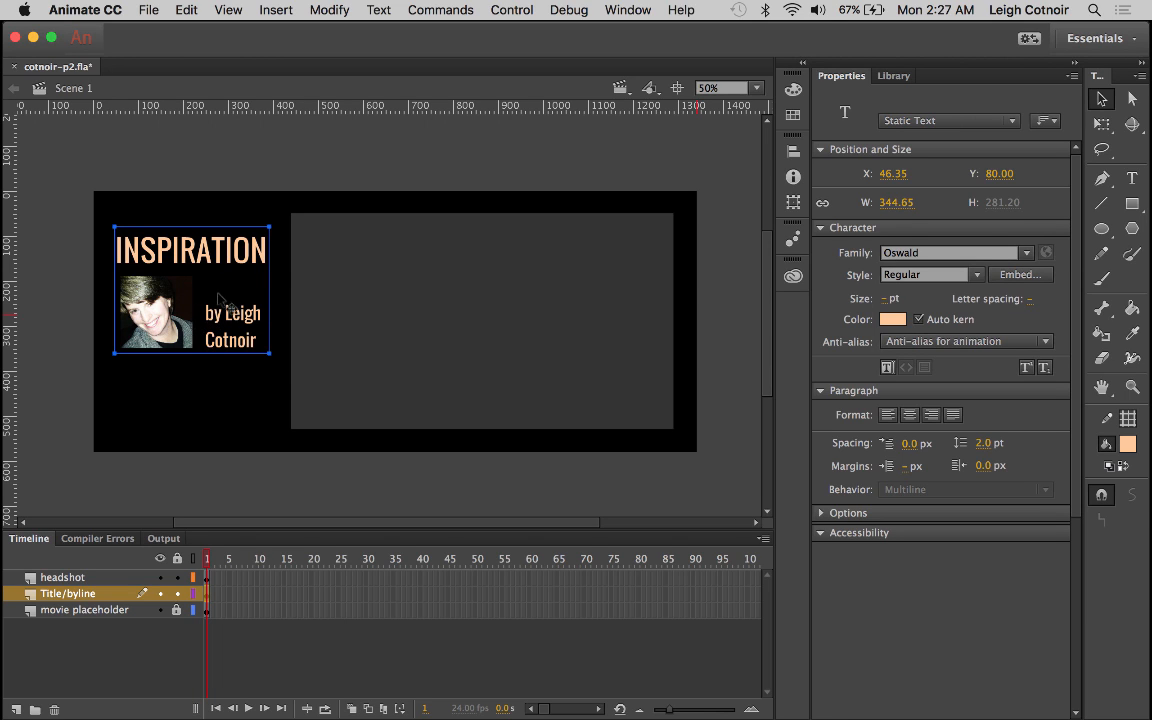
Try adjusting the line spacing of the byline's first line
double_click(226, 323)
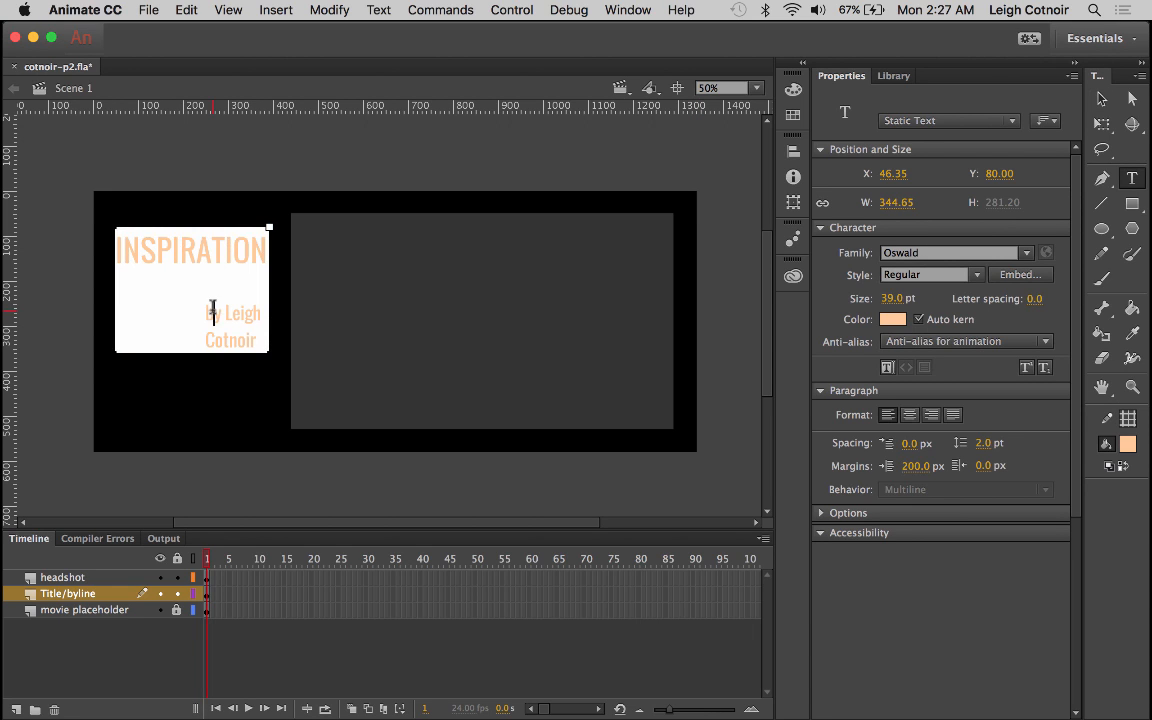
drag(205, 313, 260, 316)
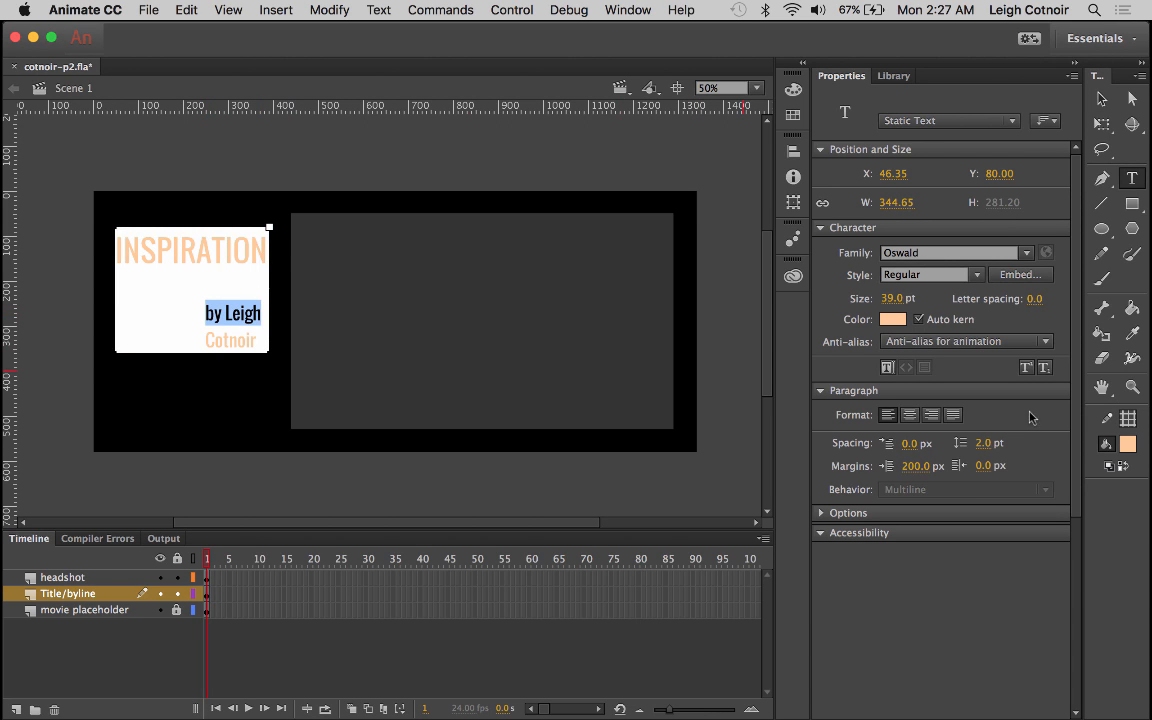
click(982, 444)
mouse_move(982, 443)
mouse_down()
mouse_move(955, 444)
mouse_move(1005, 444)
mouse_move(977, 445)
mouse_move(987, 453)
mouse_up()
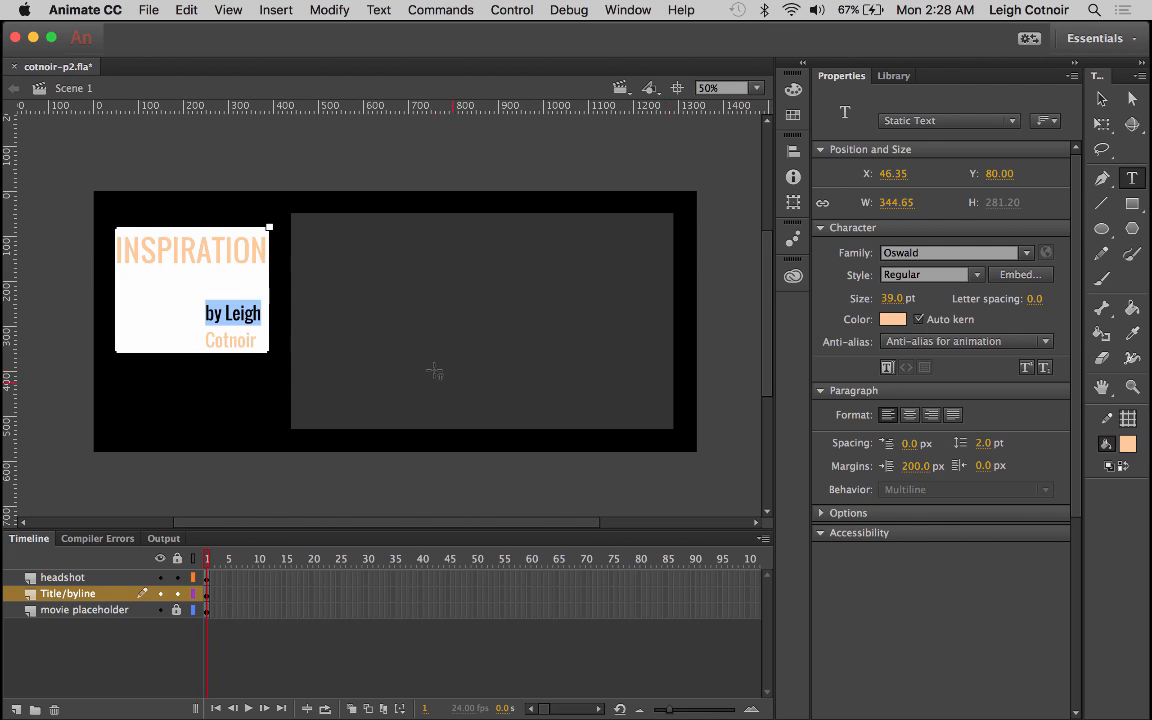
Tighten the line spacing of the INSPIRATION title line to -41 pt and deselect the text block
click(264, 250)
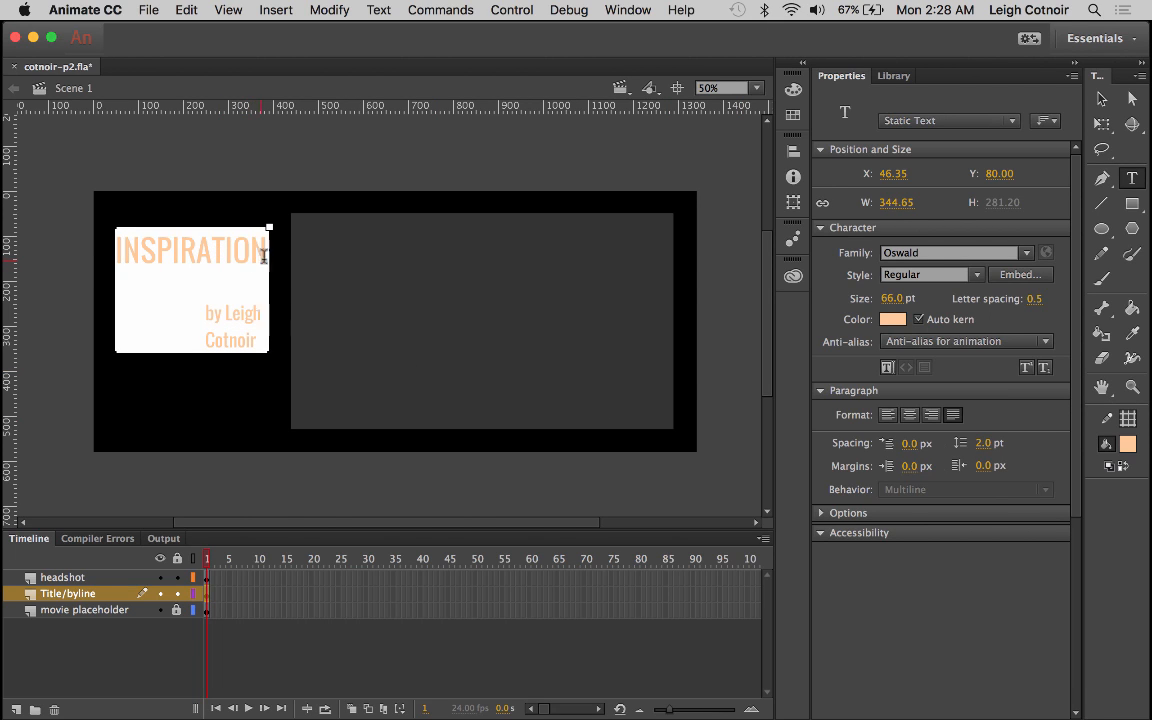
drag(264, 251, 225, 251)
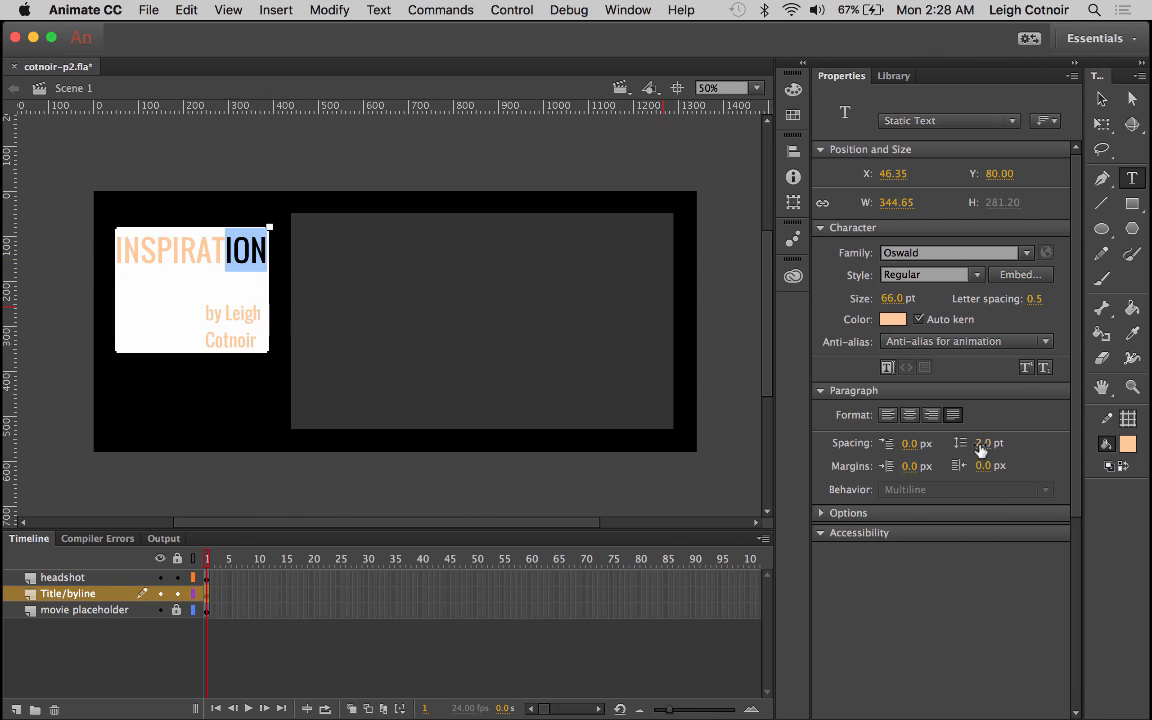
drag(981, 442, 943, 442)
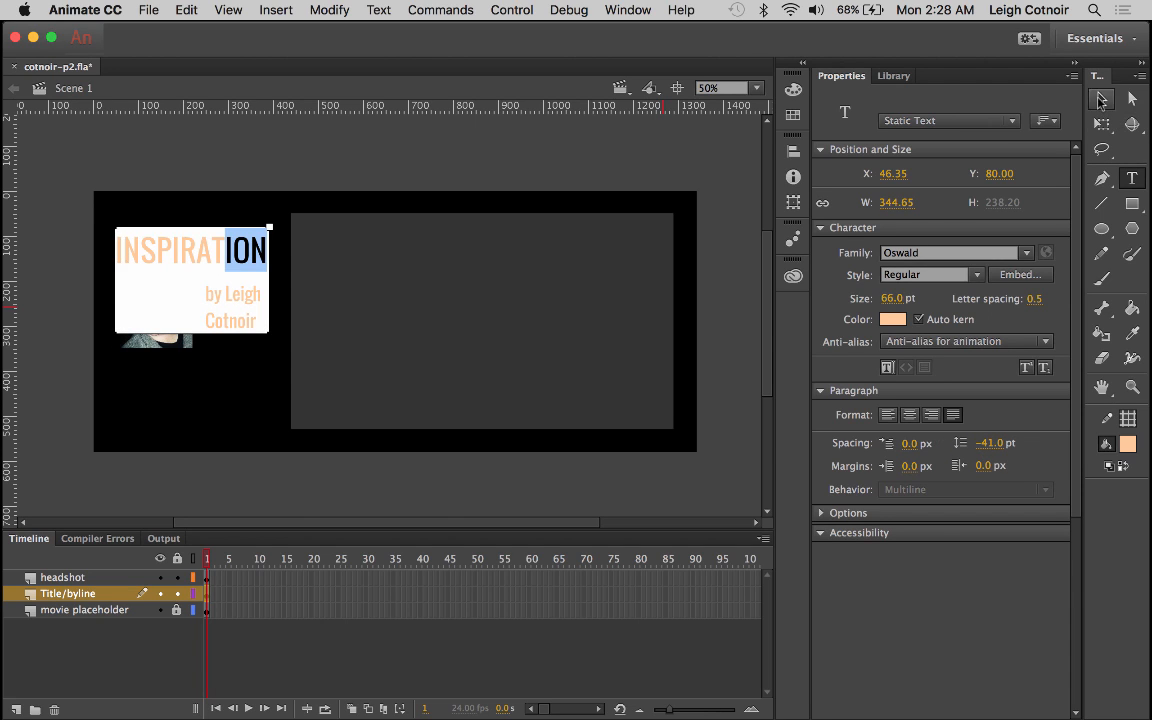
key(v)
click(180, 370)
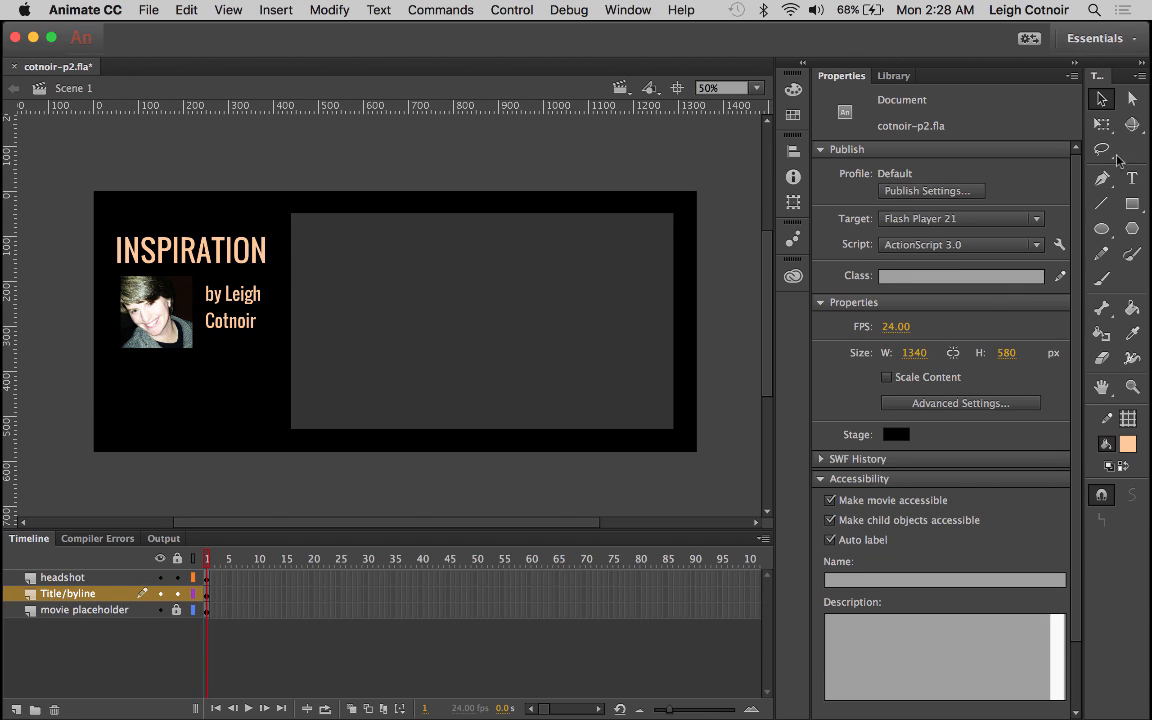
Set the line spacing of the INSPIRATION title line to -35 pt and deselect the text block
click(1132, 177)
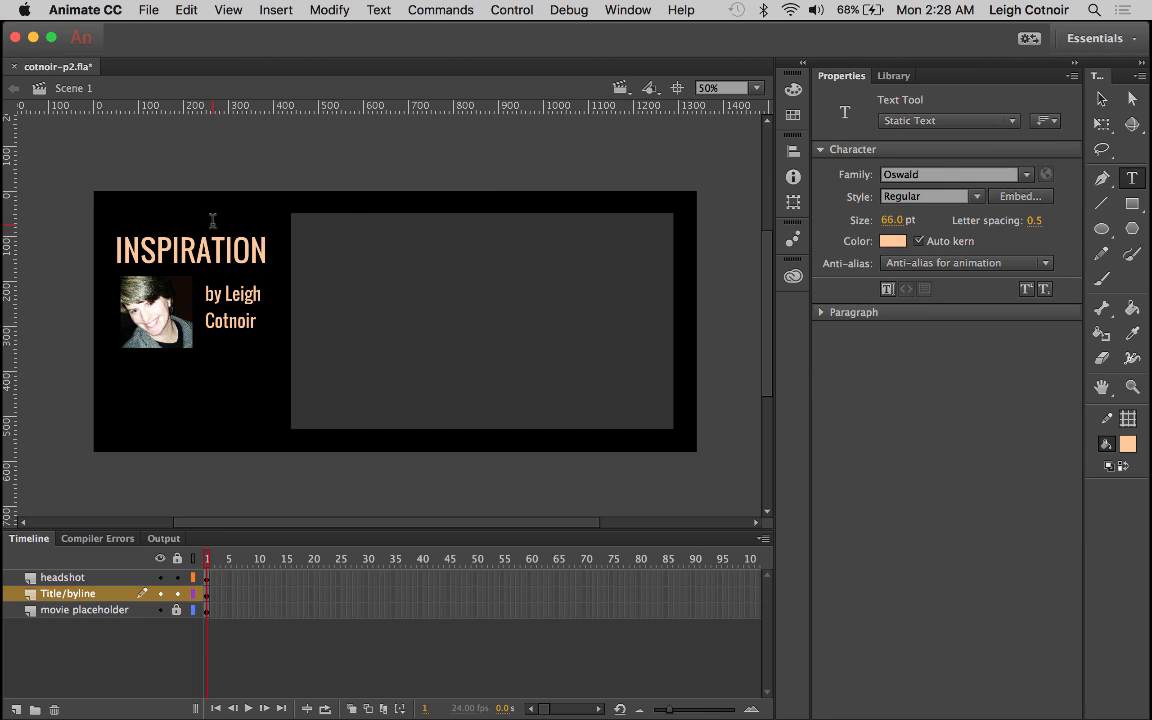
click(211, 294)
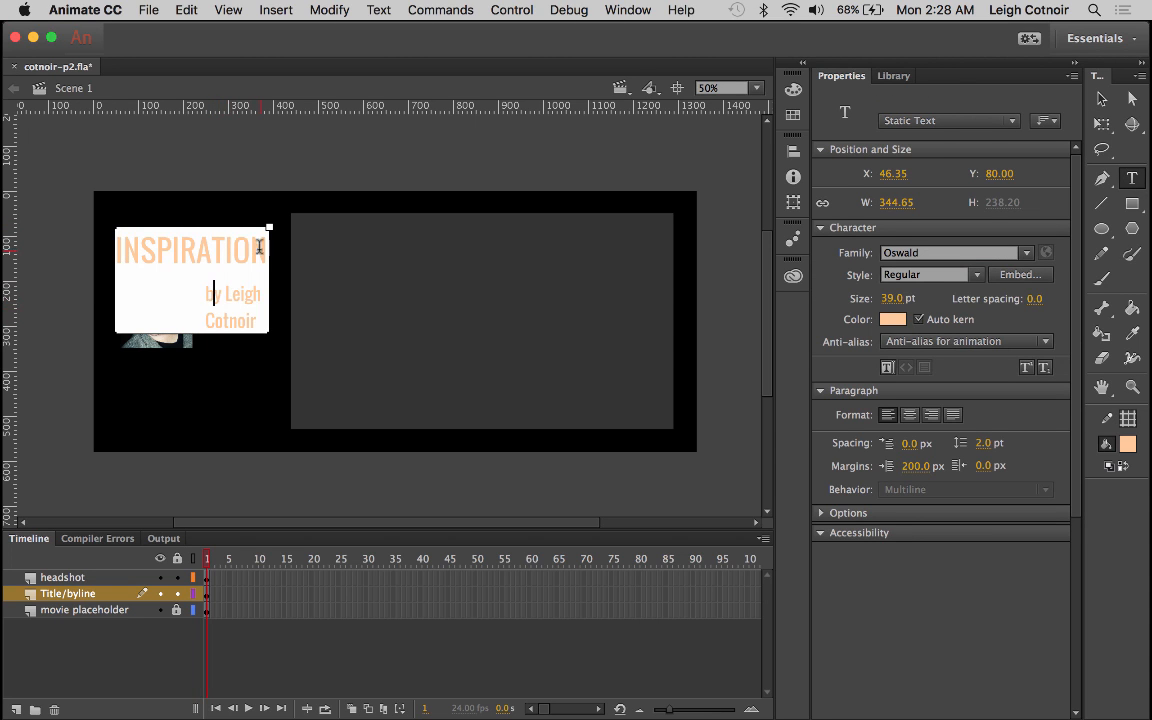
drag(234, 250, 268, 250)
drag(993, 443, 996, 441)
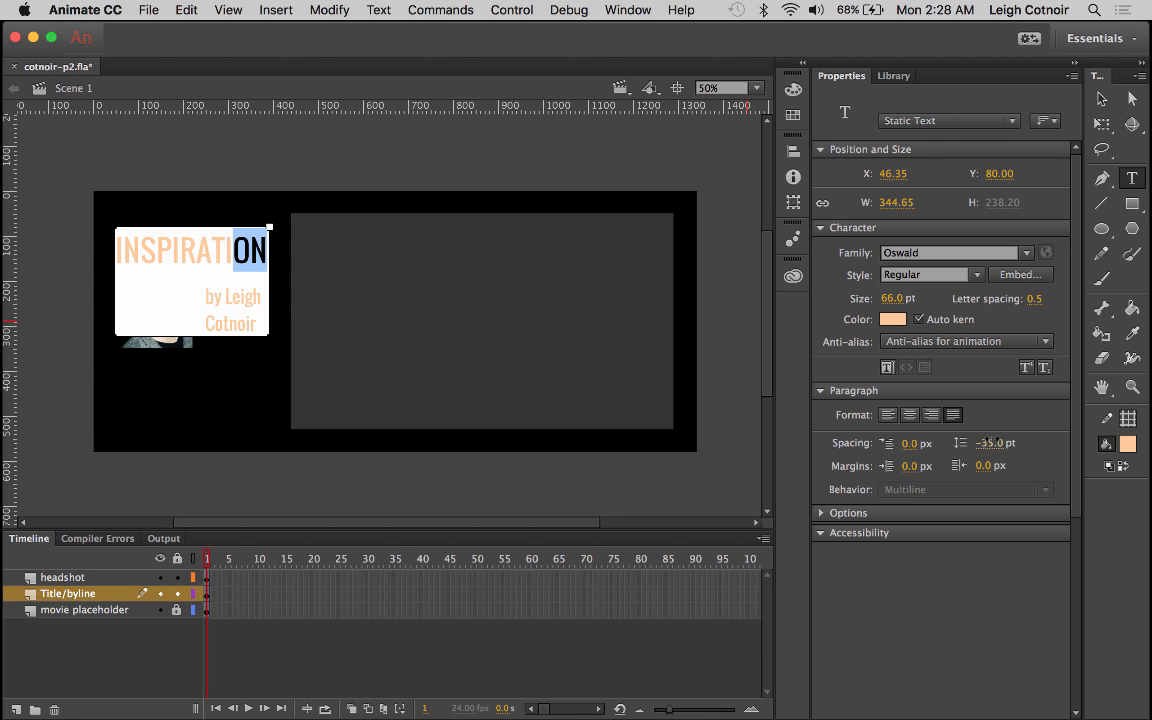
click(1101, 99)
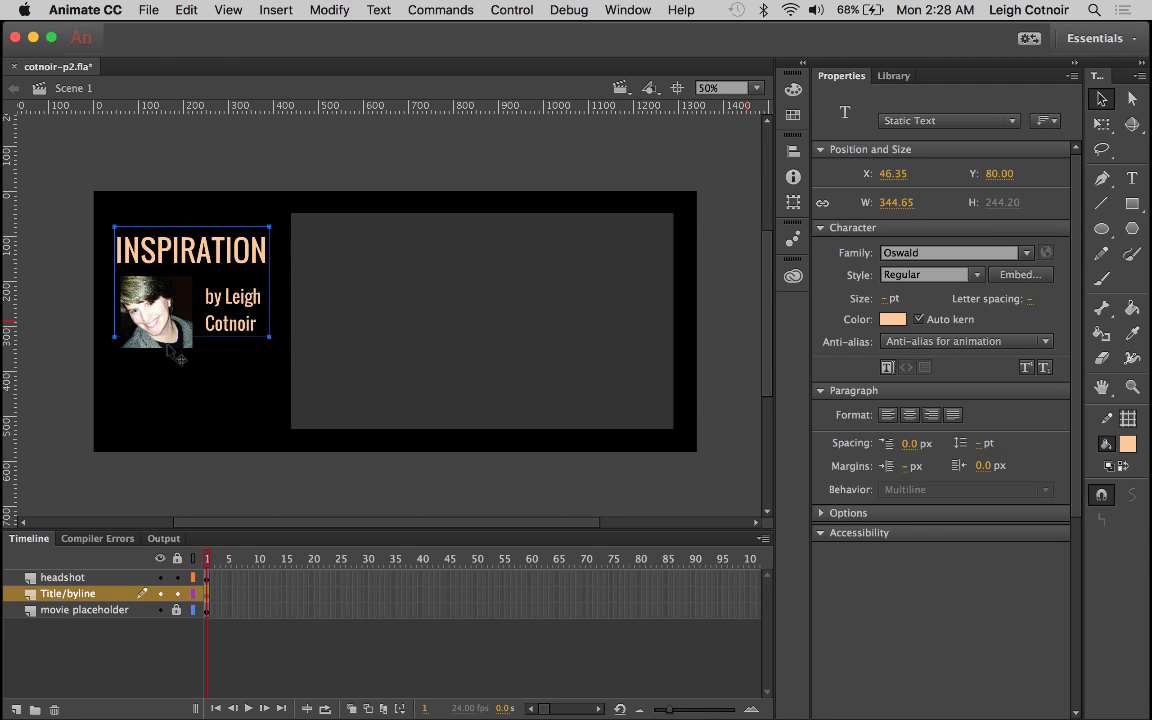
click(188, 372)
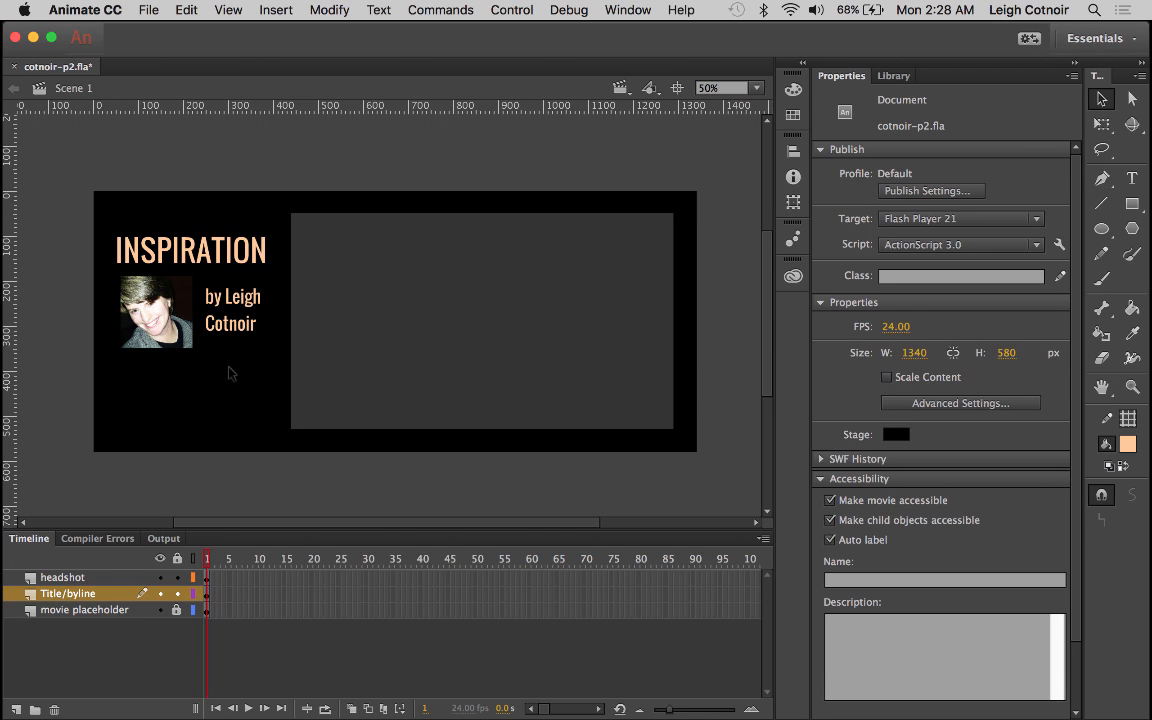
Pick the Oval tool and add a new layer named "mask headshot" directly above the headshot layer
click(170, 298)
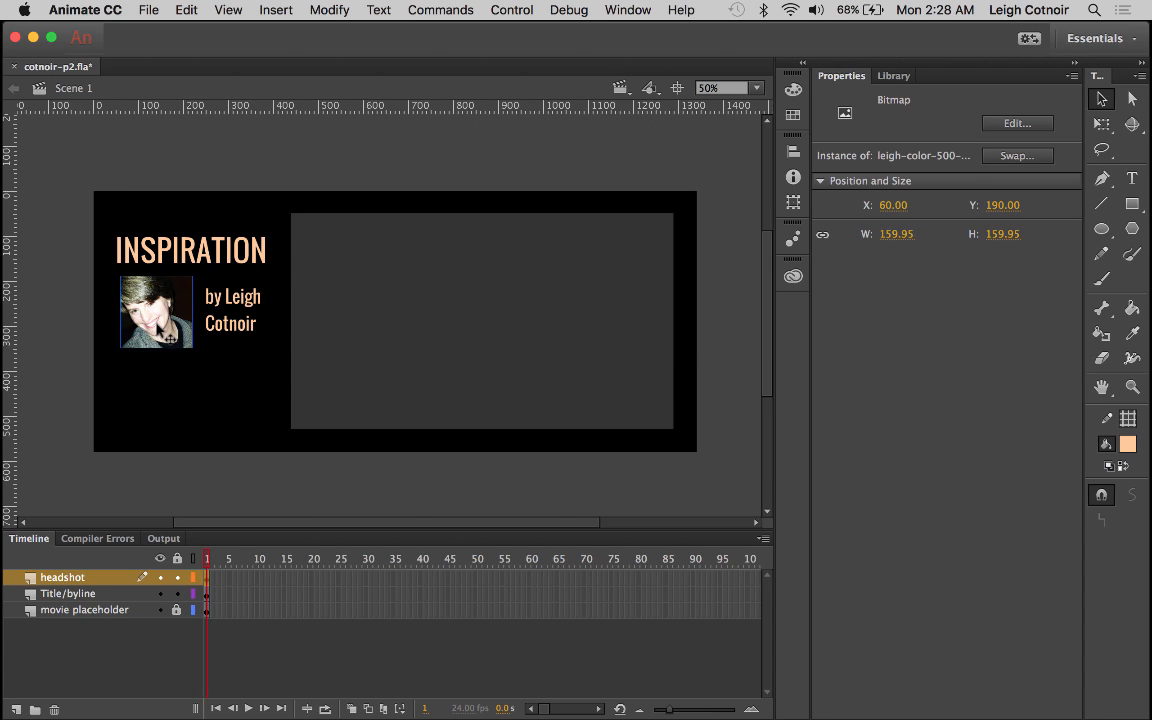
click(1103, 231)
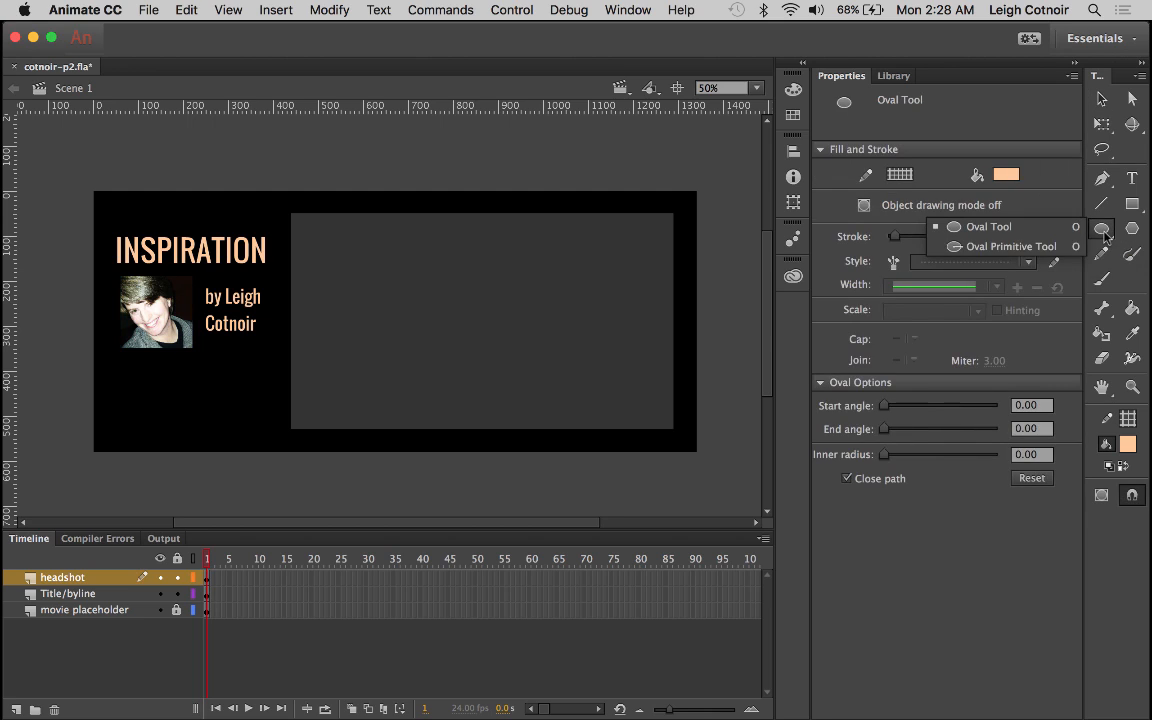
click(980, 232)
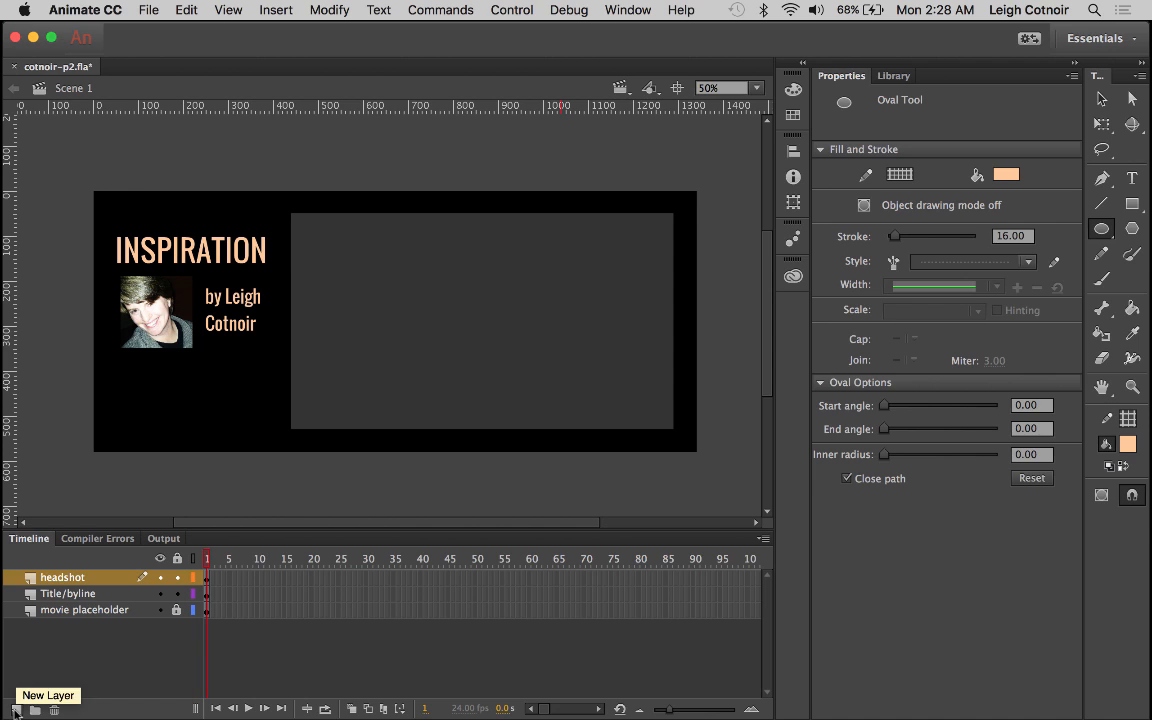
click(14, 710)
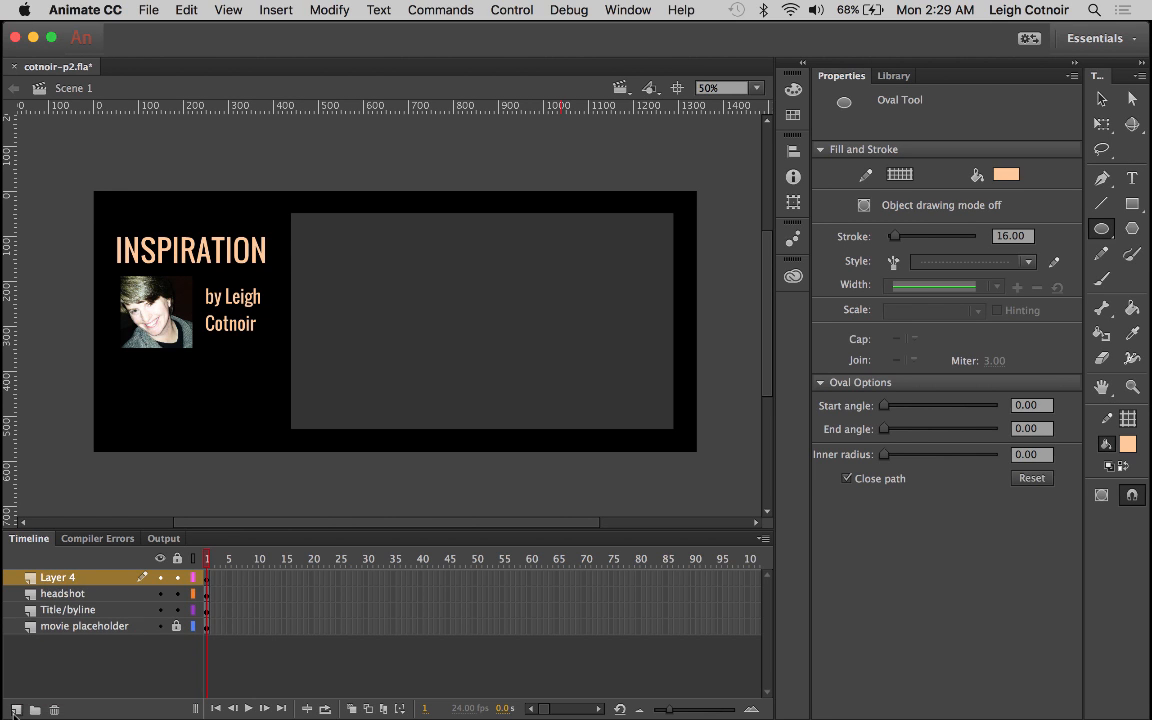
double_click(60, 578)
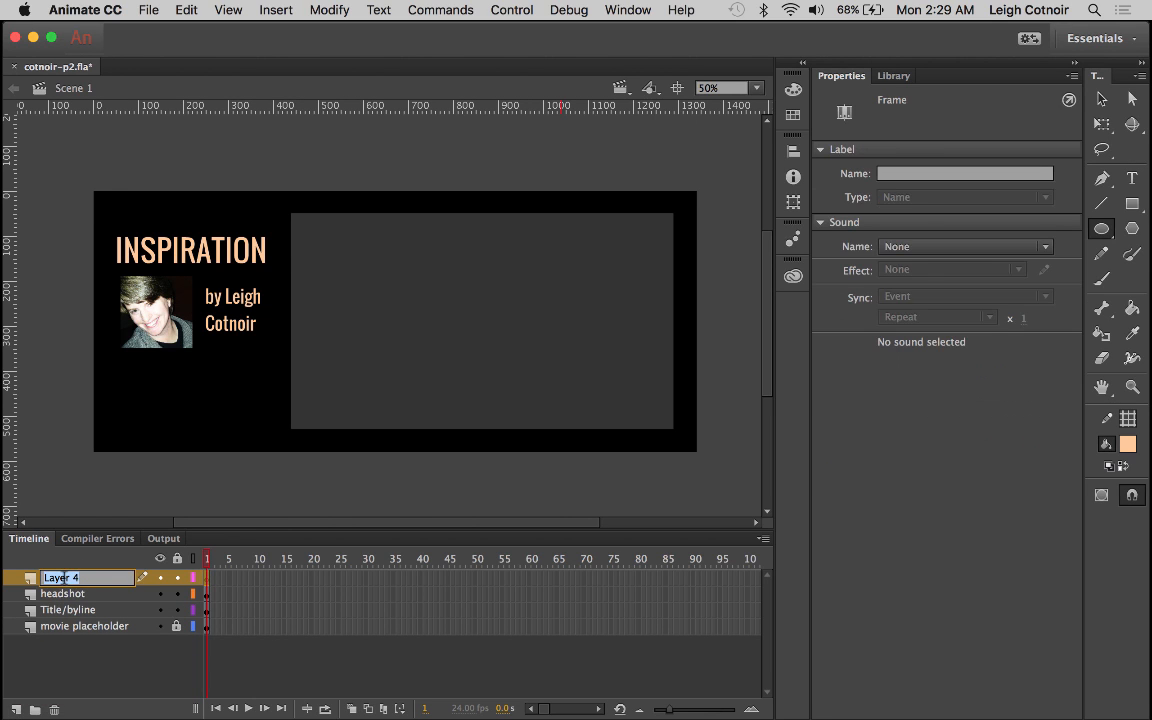
text(mar)
text(ot)
key(Return)
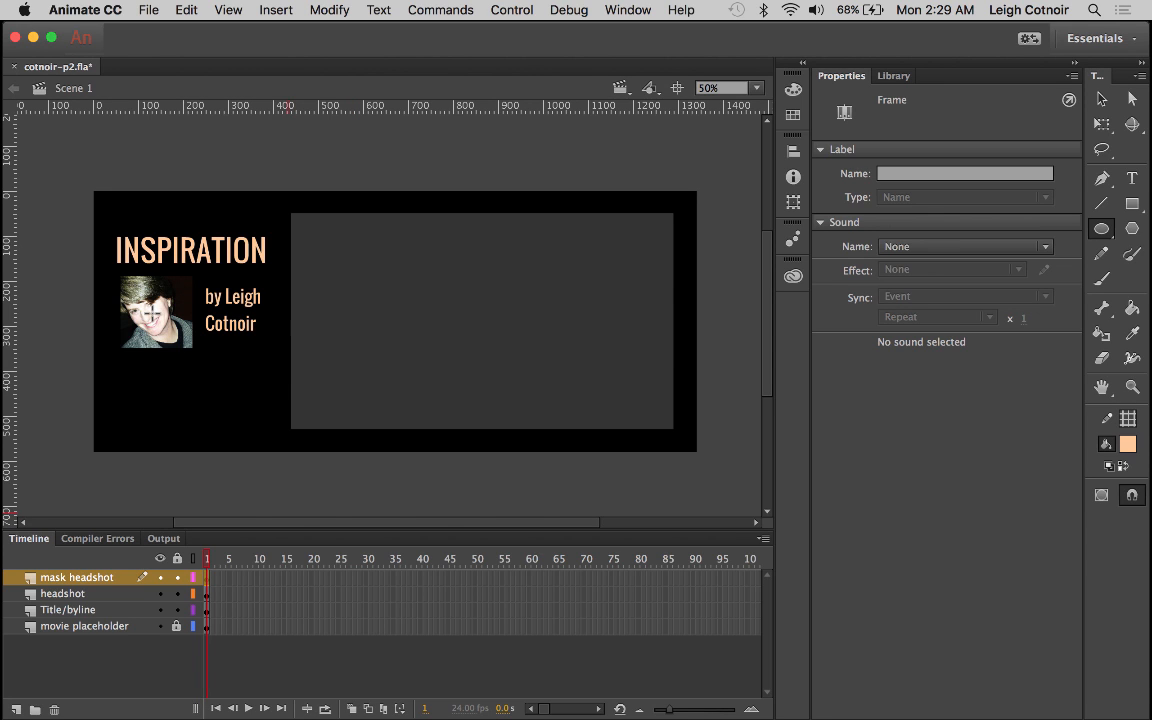
Draw a peach circle about 160 px wide from the headshot's centre on the mask headshot layer, covering the photo
drag(152, 313, 122, 300)
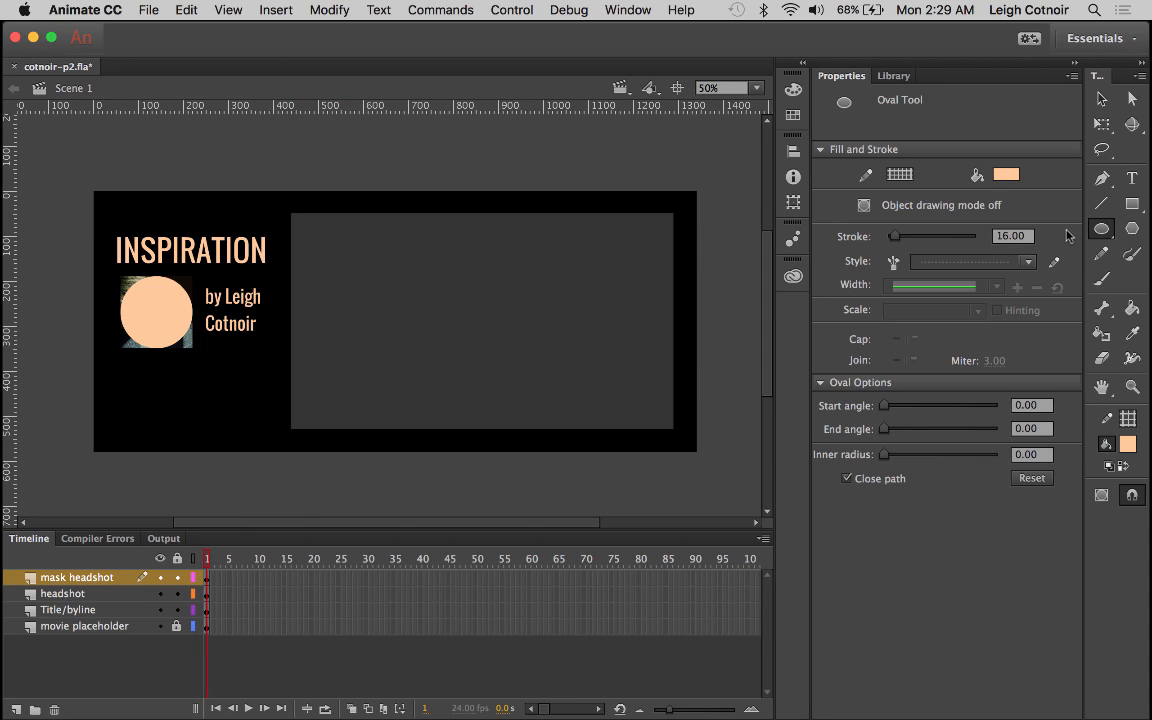
click(1102, 100)
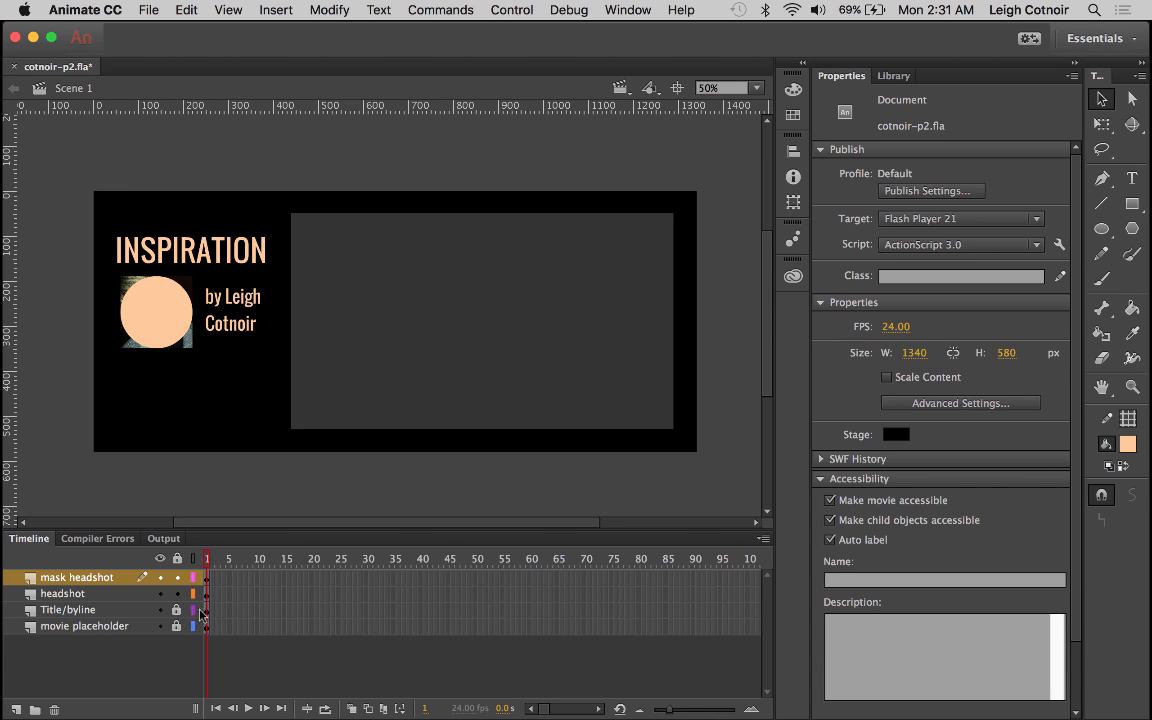
drag(67, 204, 285, 438)
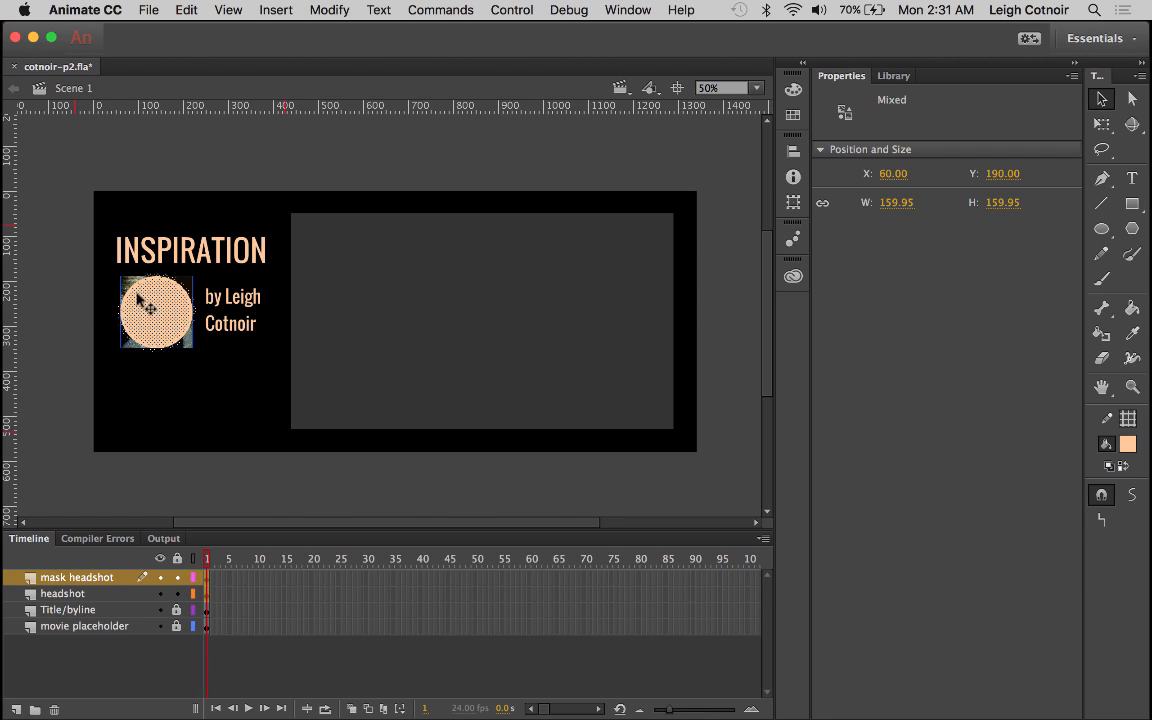
click(138, 356)
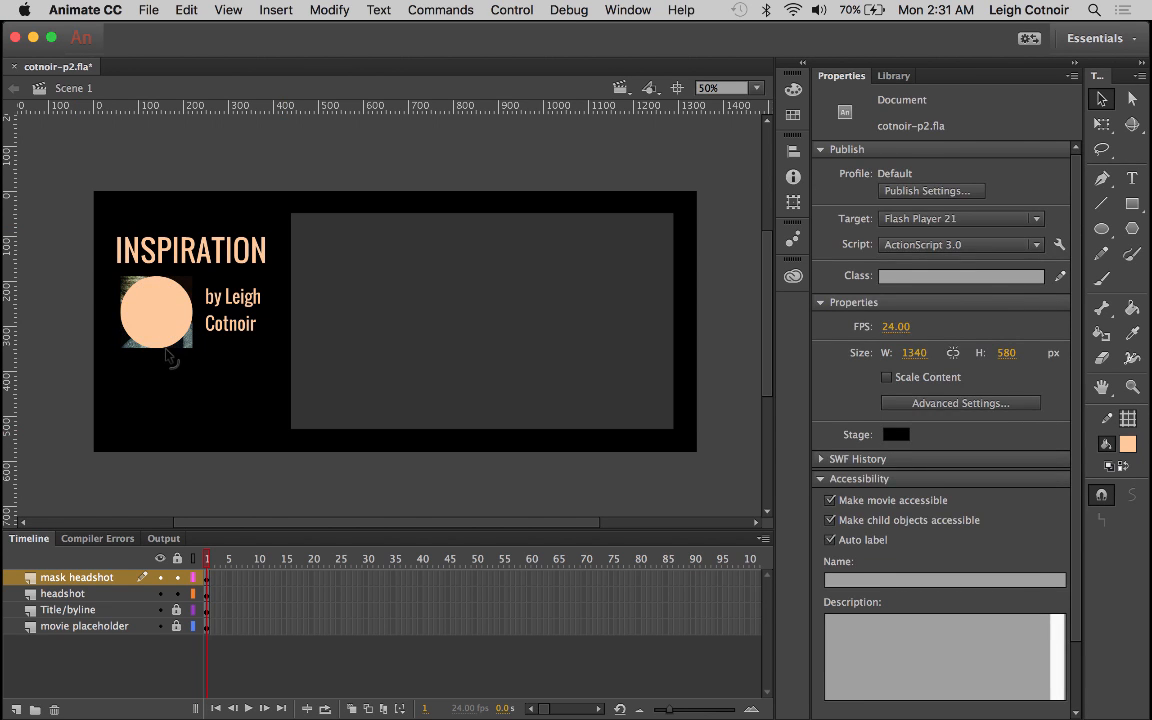
Examine the circle's outline and its alignment with the headshot at 100% zoom
click(167, 351)
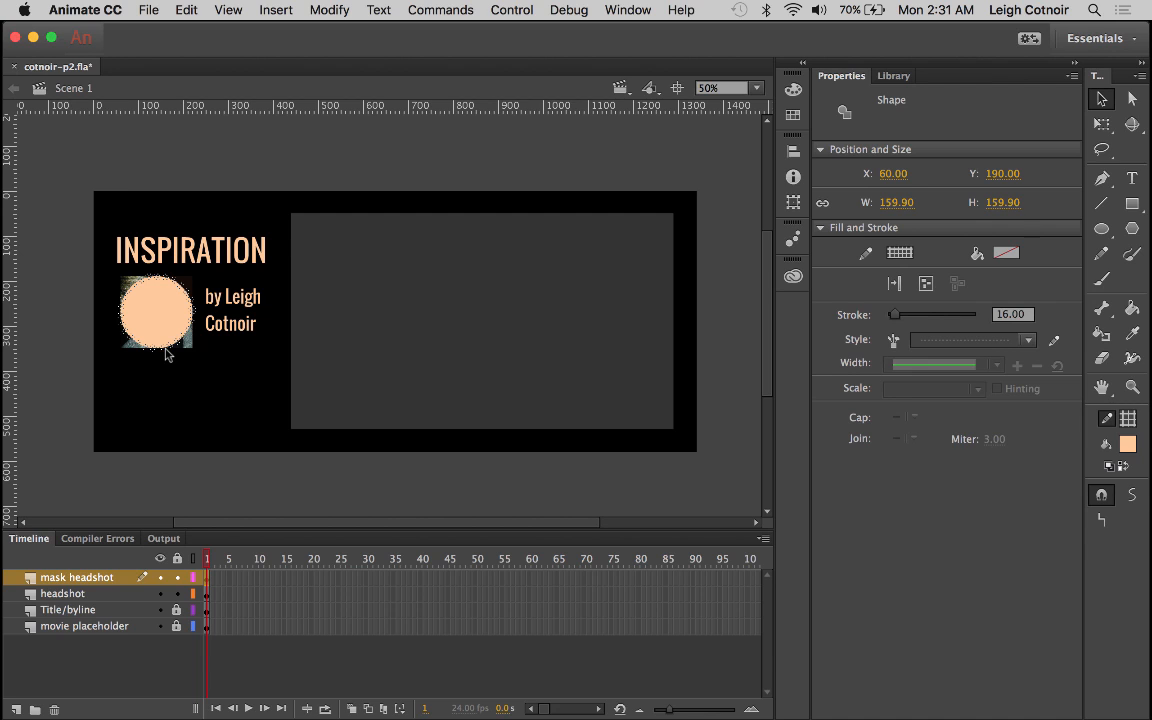
click(168, 356)
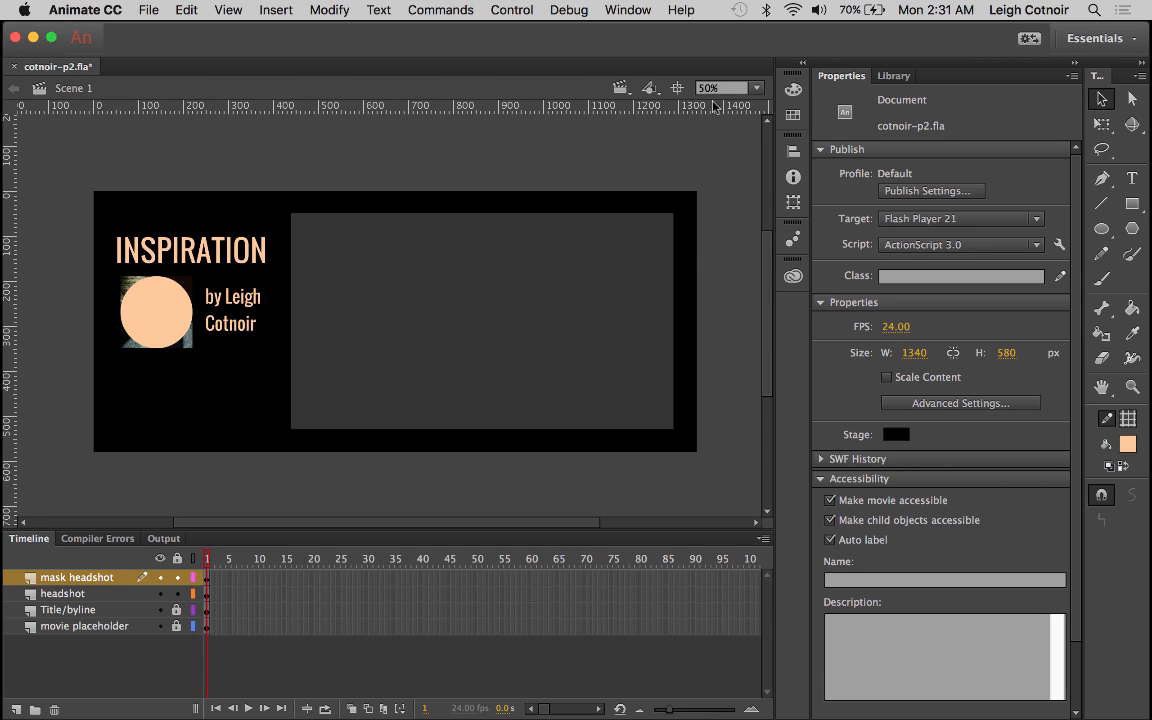
click(757, 88)
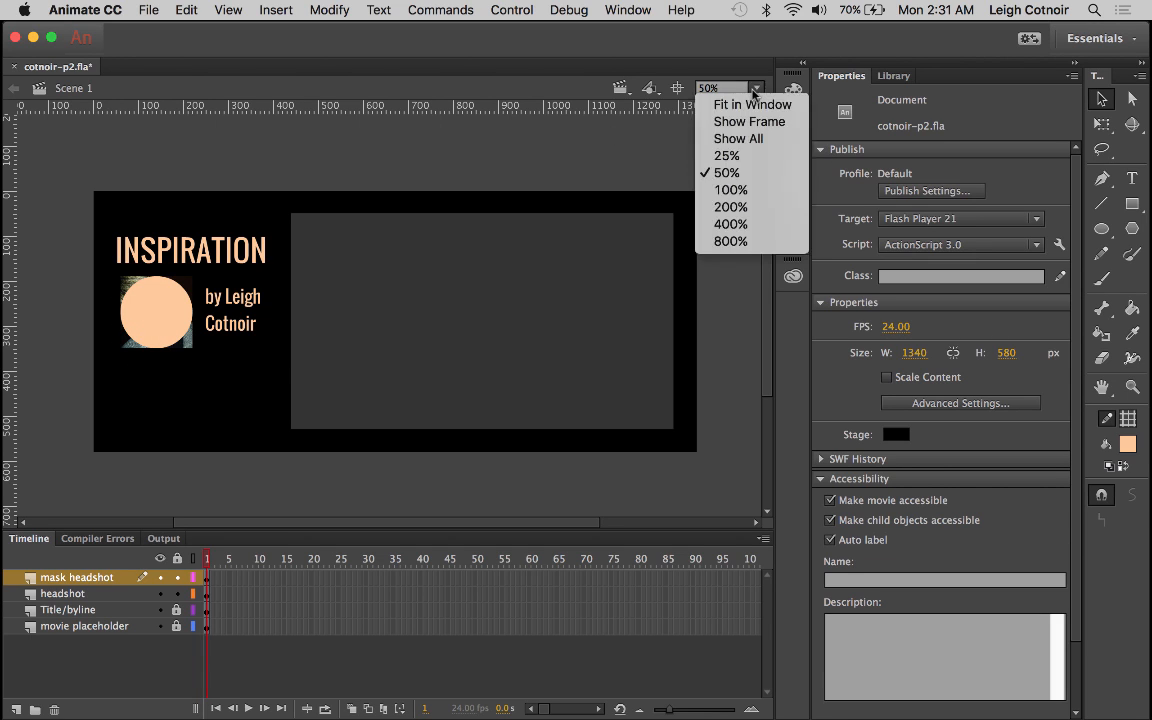
click(730, 190)
scroll(221, 352, left, 10)
scroll(221, 352, right, 5)
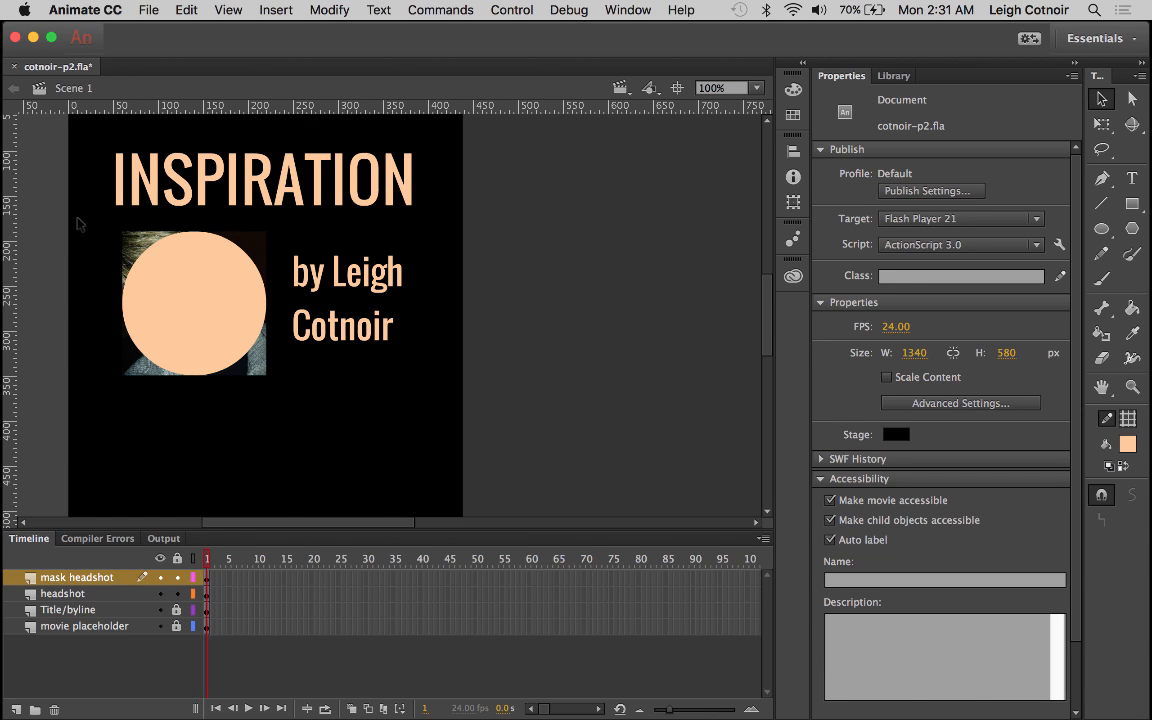
drag(77, 217, 278, 418)
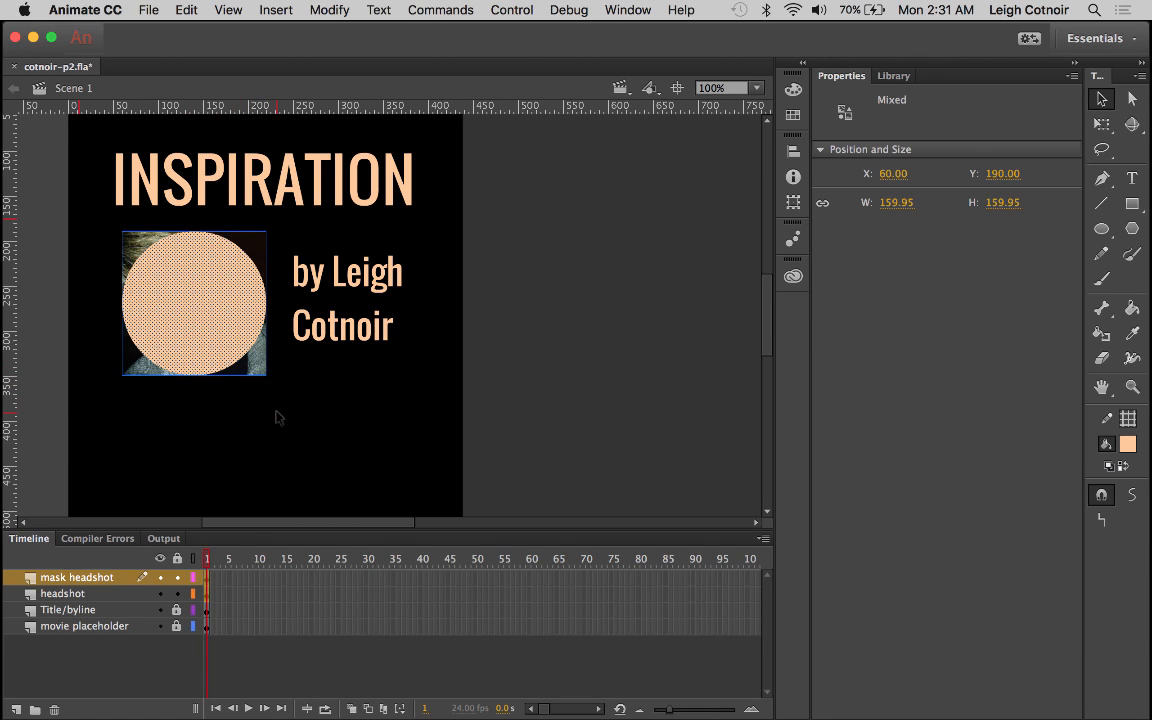
drag(80, 198, 242, 376)
click(79, 184)
Convert the circle's fill to a drawing object and select it together with the headshot
click(218, 318)
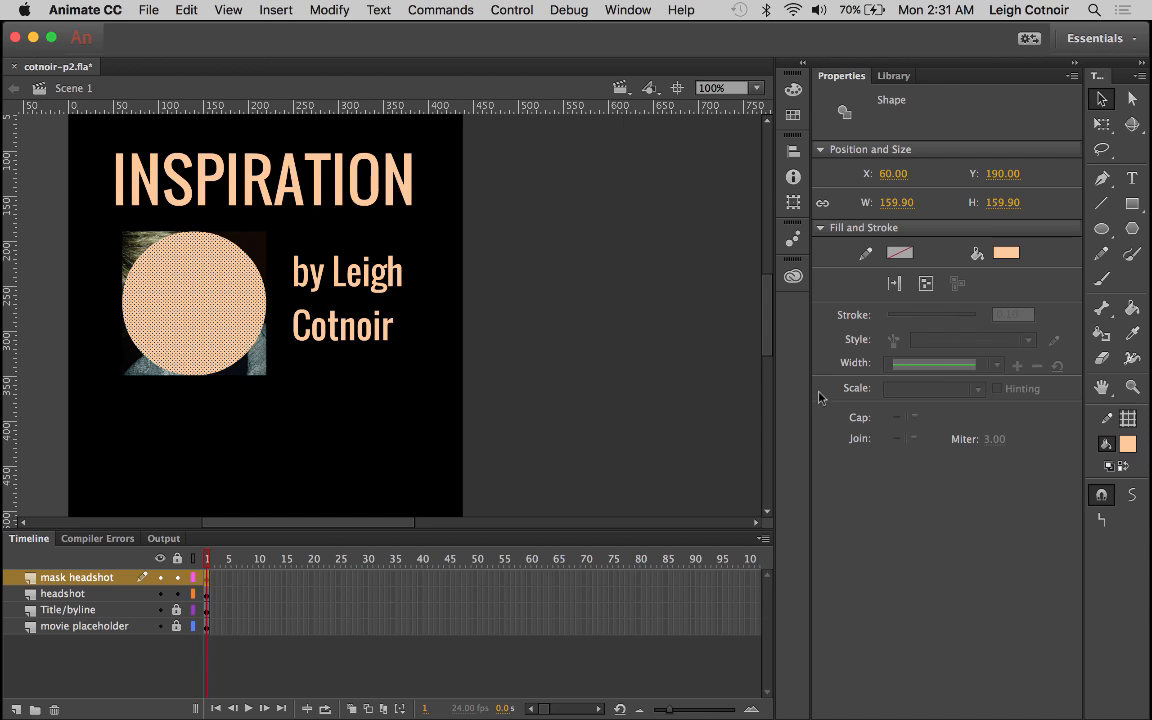
click(927, 284)
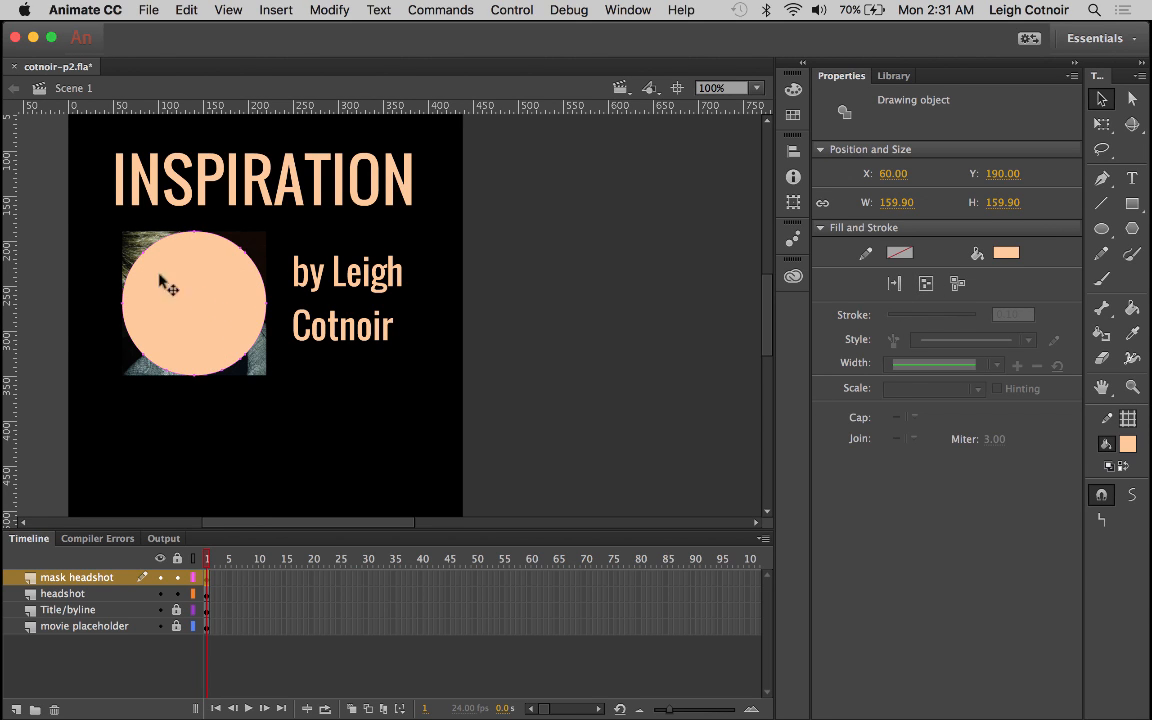
click(85, 229)
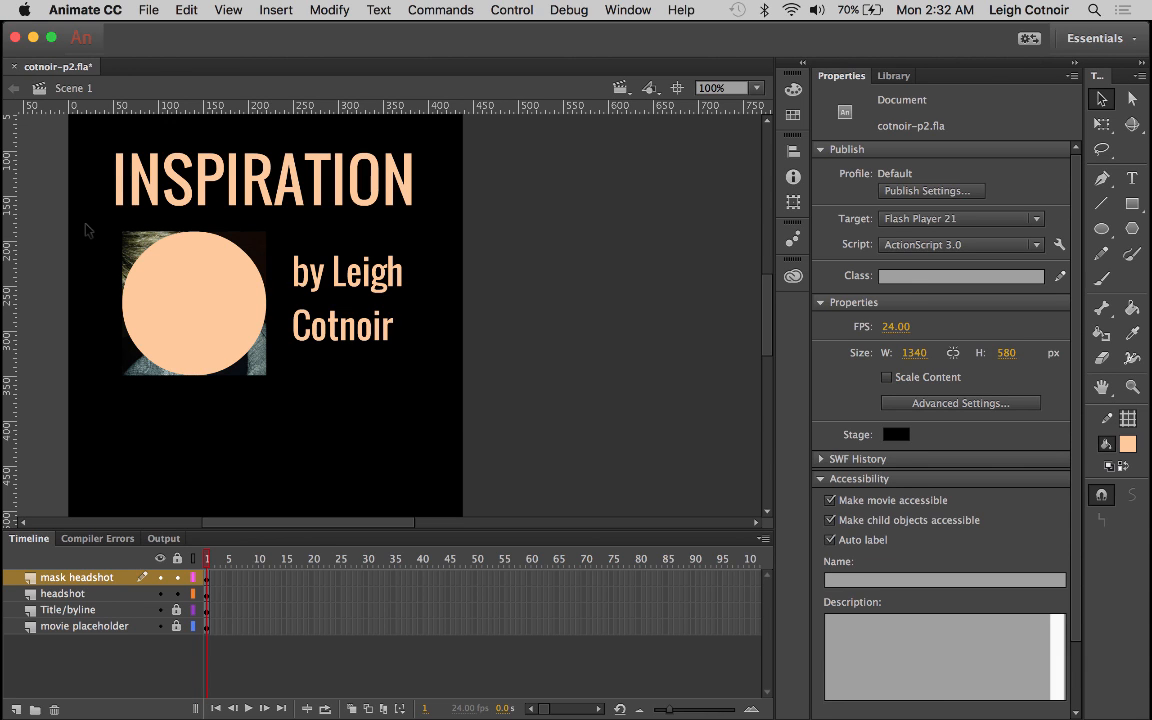
drag(85, 229, 270, 396)
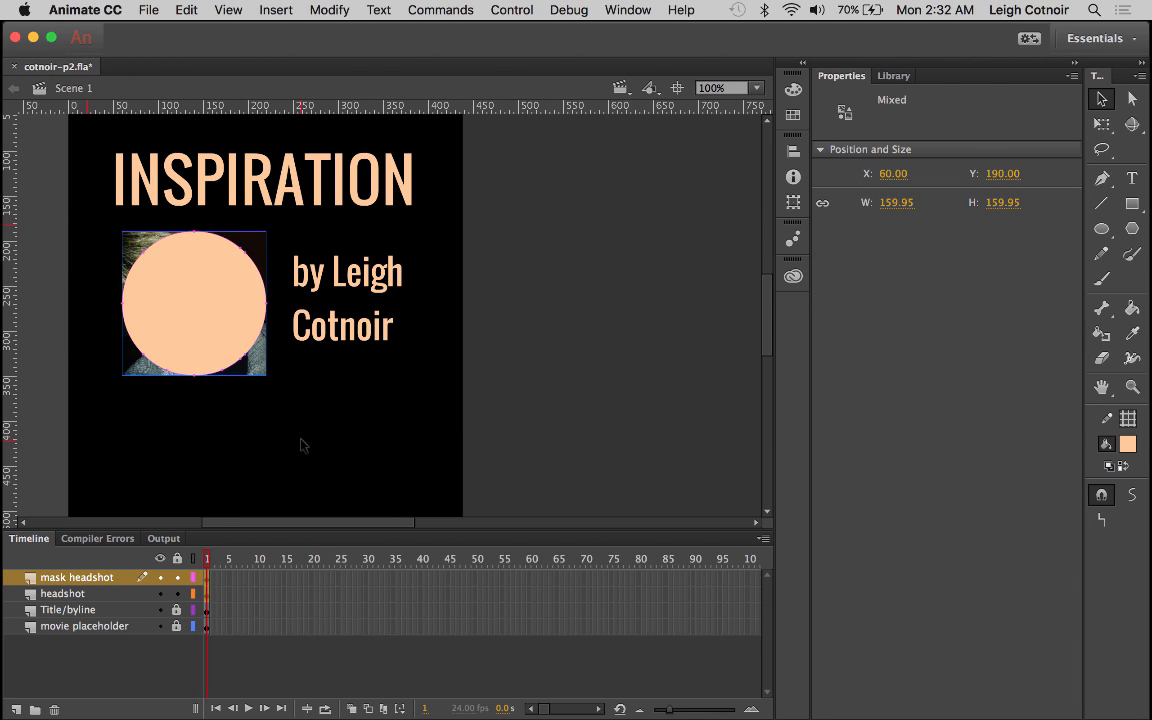
Turn the mask headshot layer into a mask so its circle crops the photo on the headshot layer
right_click(71, 583)
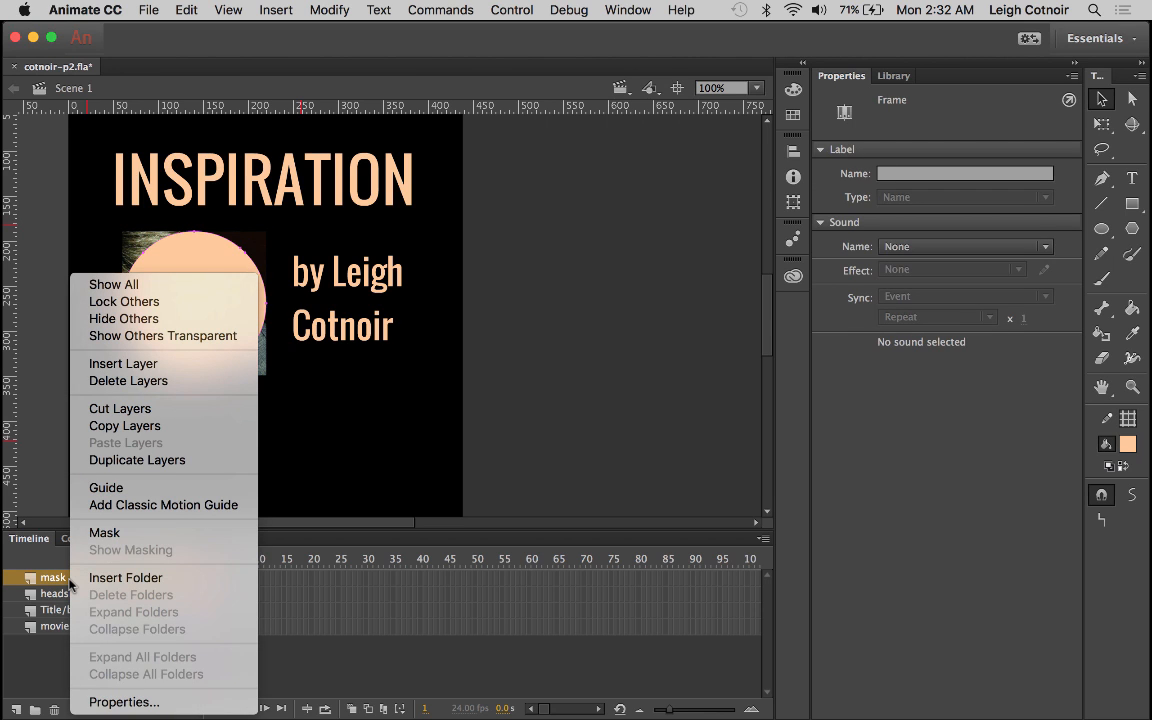
click(104, 533)
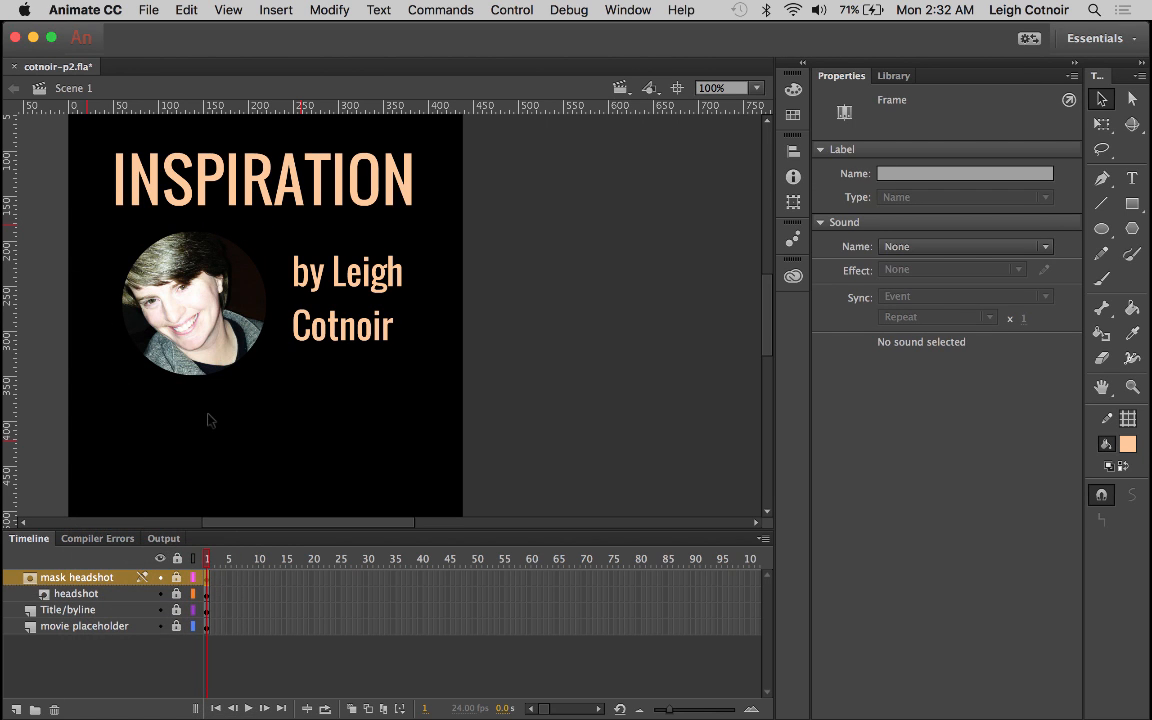
click(720, 88)
click(726, 172)
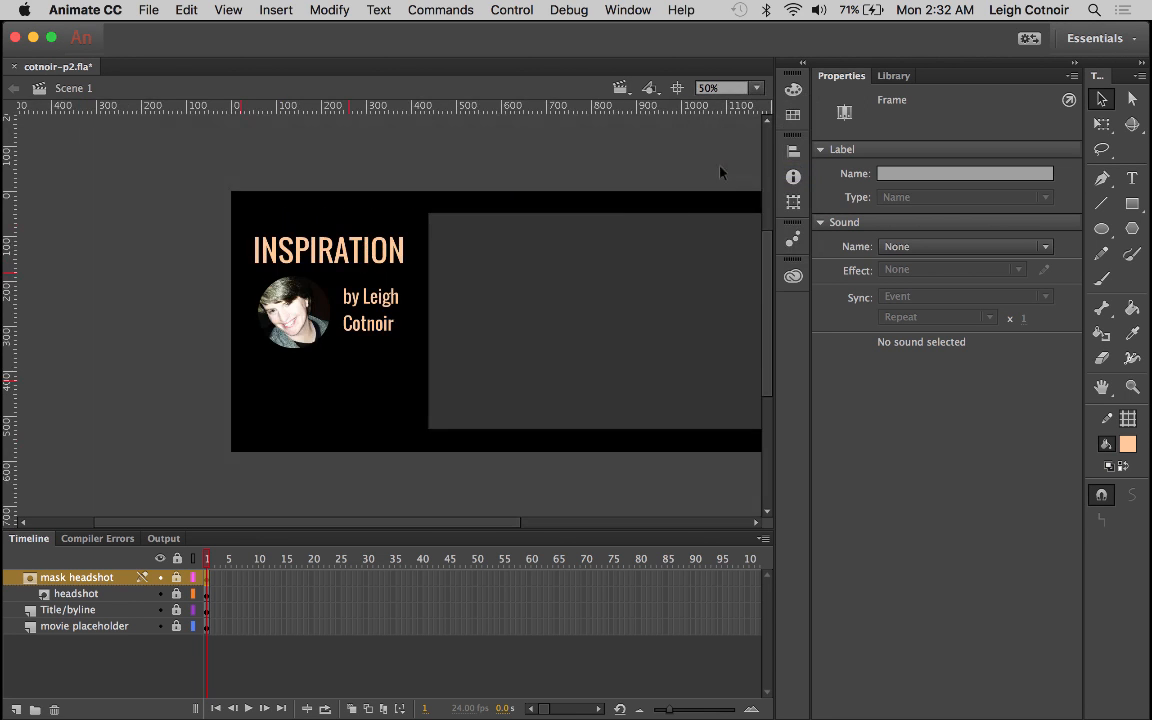
scroll(522, 281, right, 3)
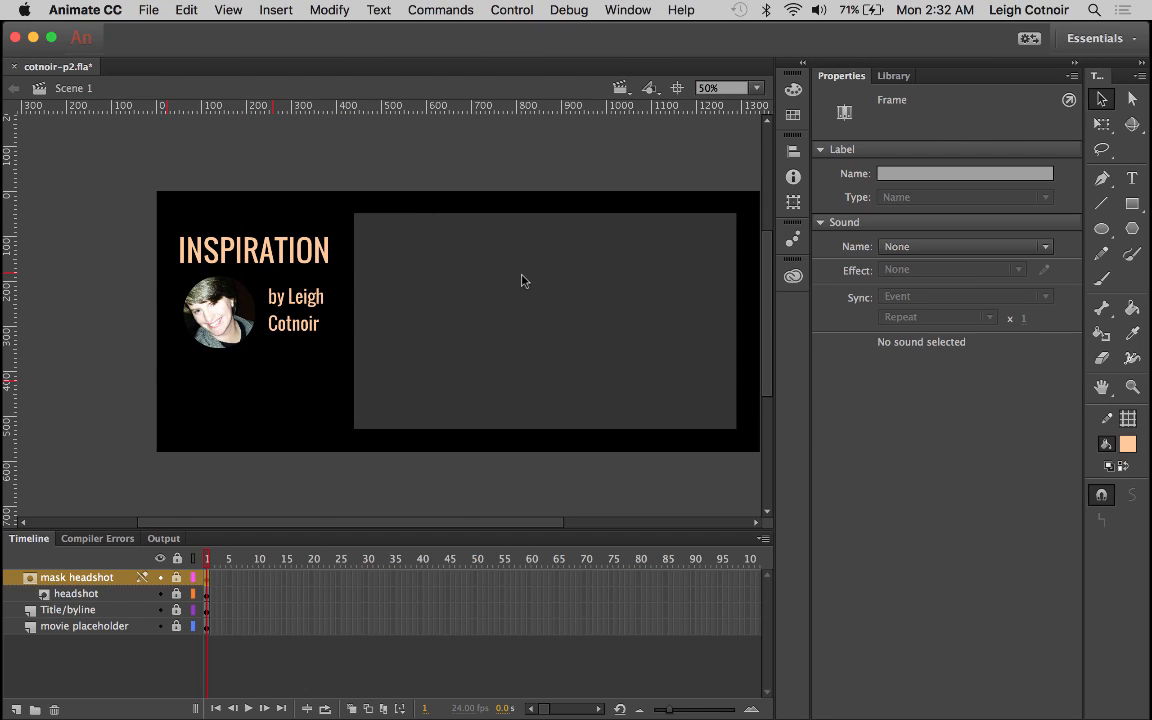
scroll(522, 281, right, 3)
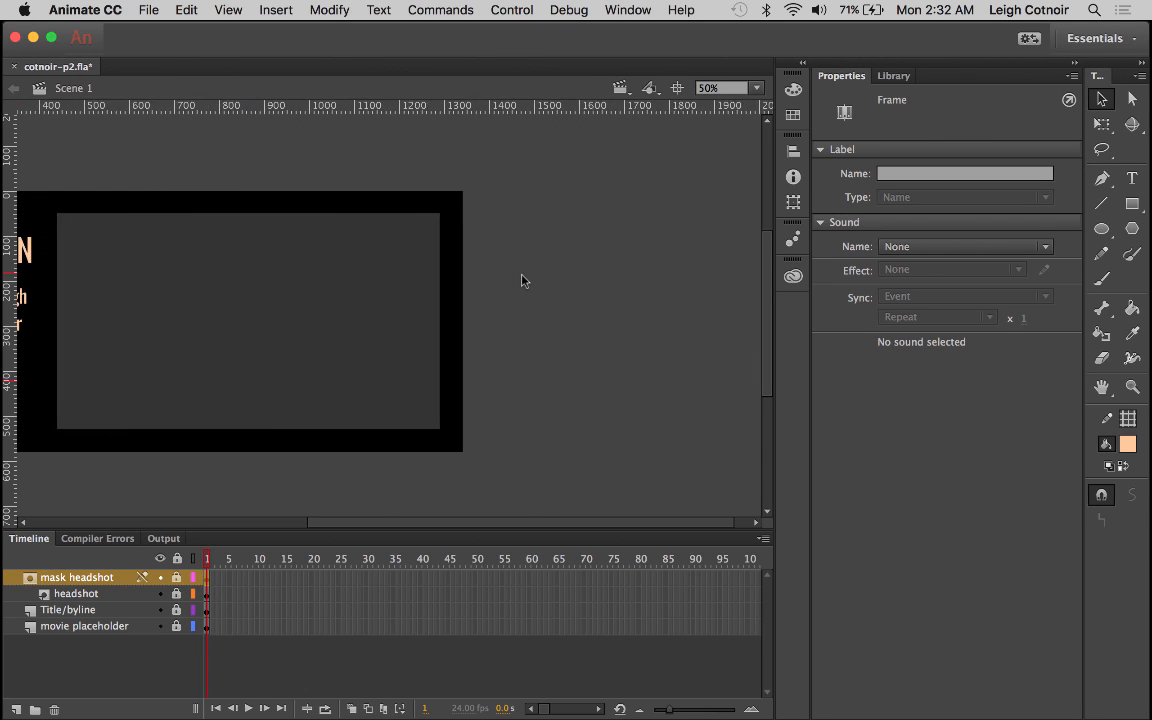
scroll(522, 281, left, 3)
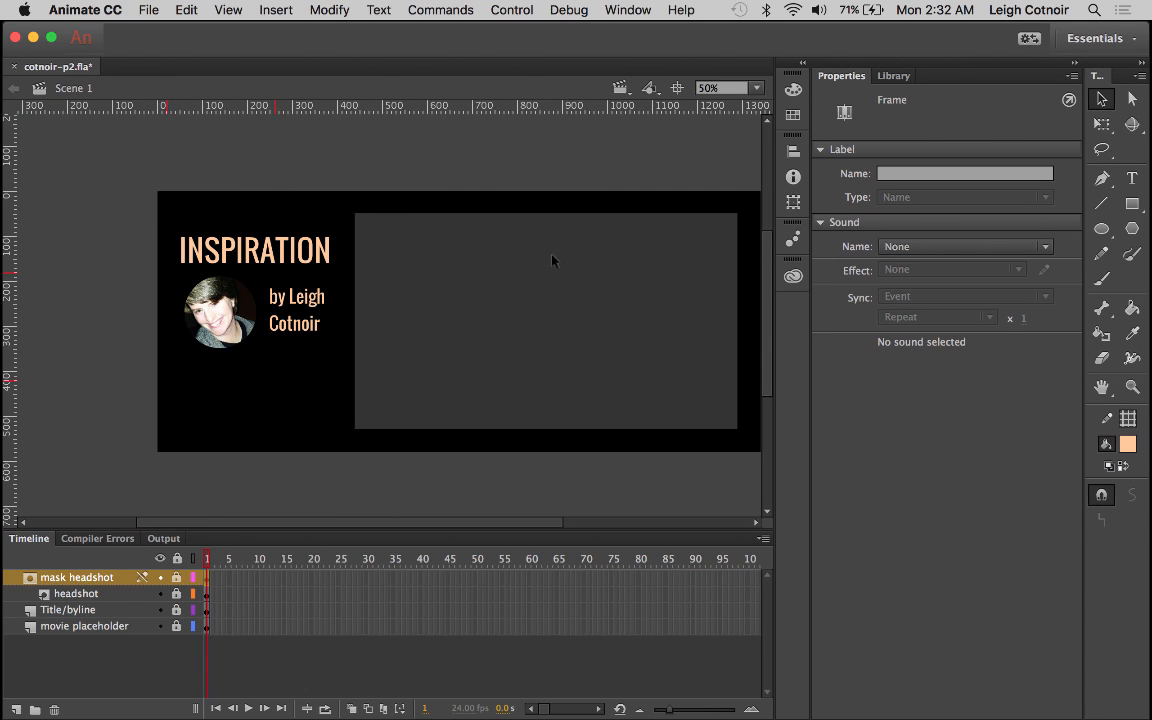
click(677, 88)
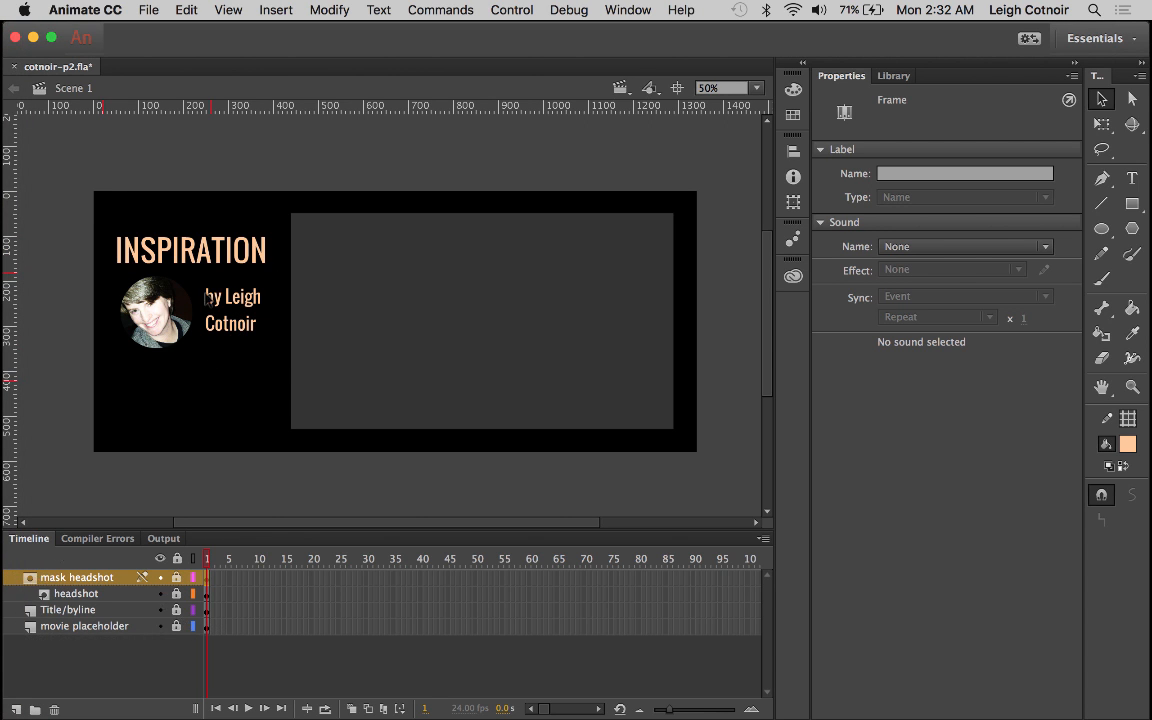
Unlock the headshot and mask headshot layers and move the photo and circle together down to about X 46, Y 360
click(163, 327)
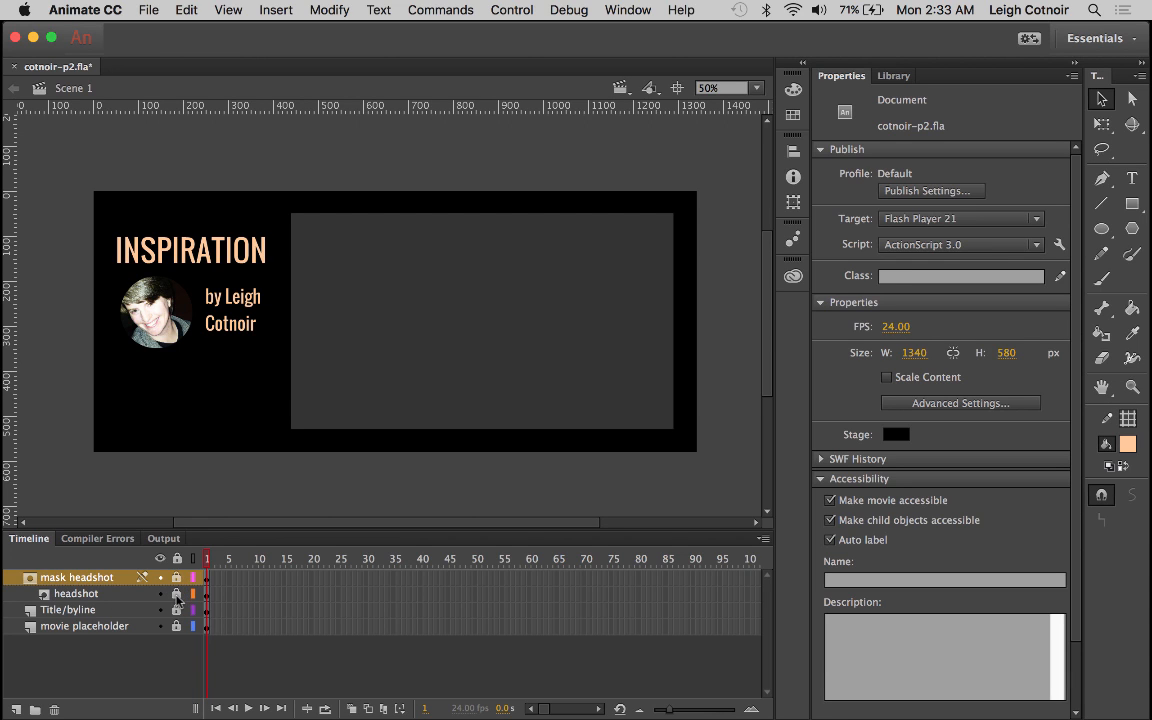
click(176, 594)
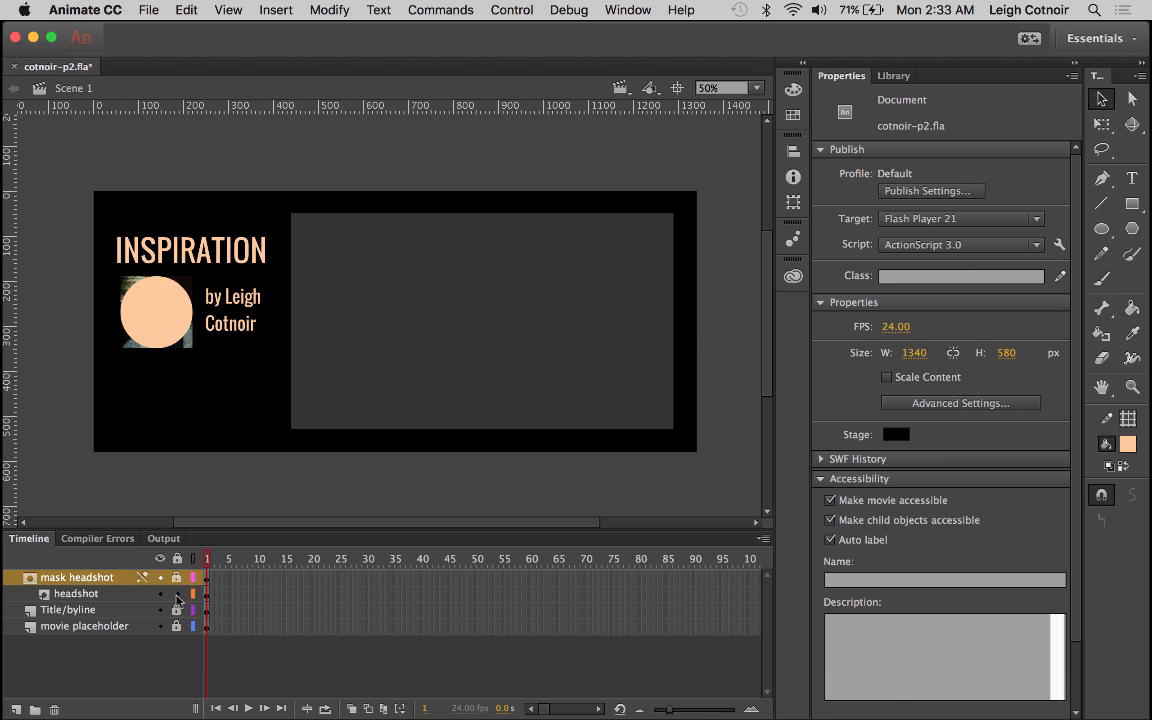
click(176, 578)
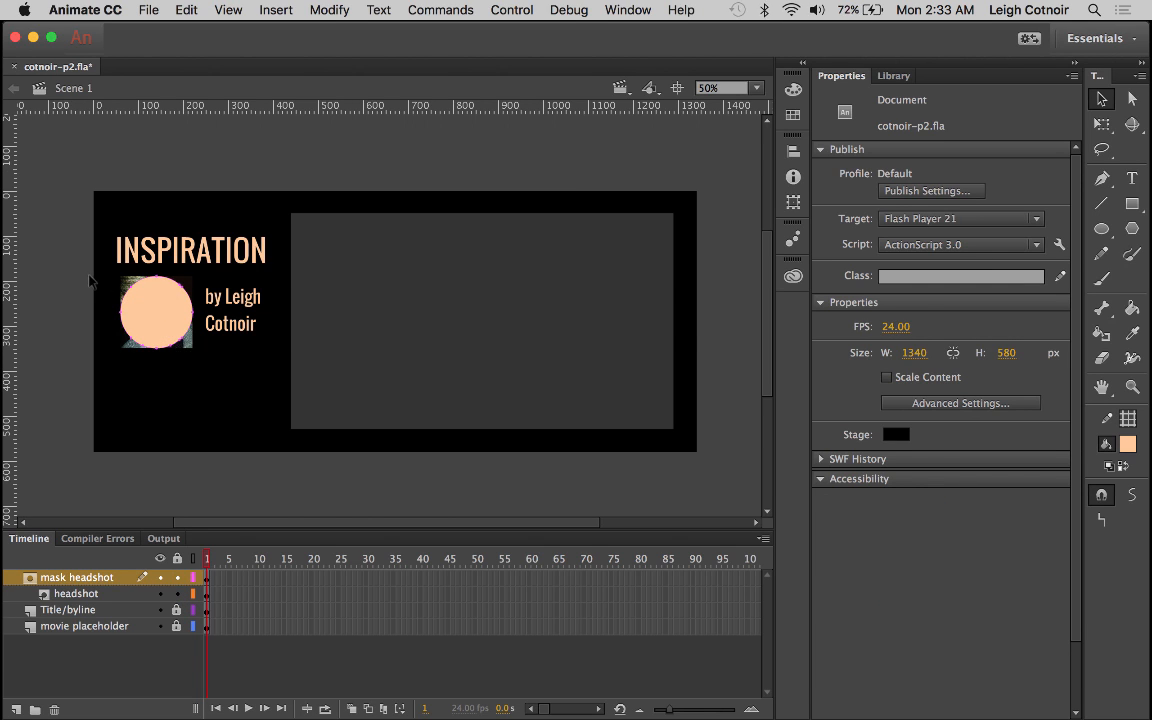
drag(88, 248, 152, 400)
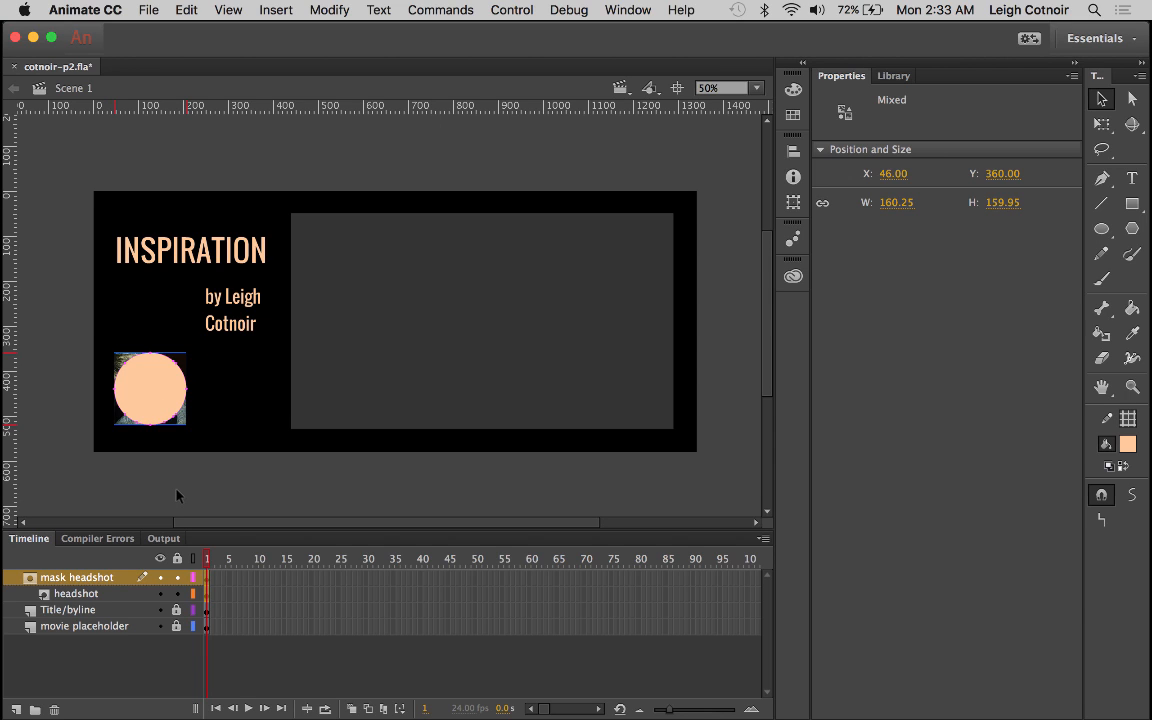
Undo the move of the photo and circle, and relock the headshot and mask headshot layers
key(super+z)
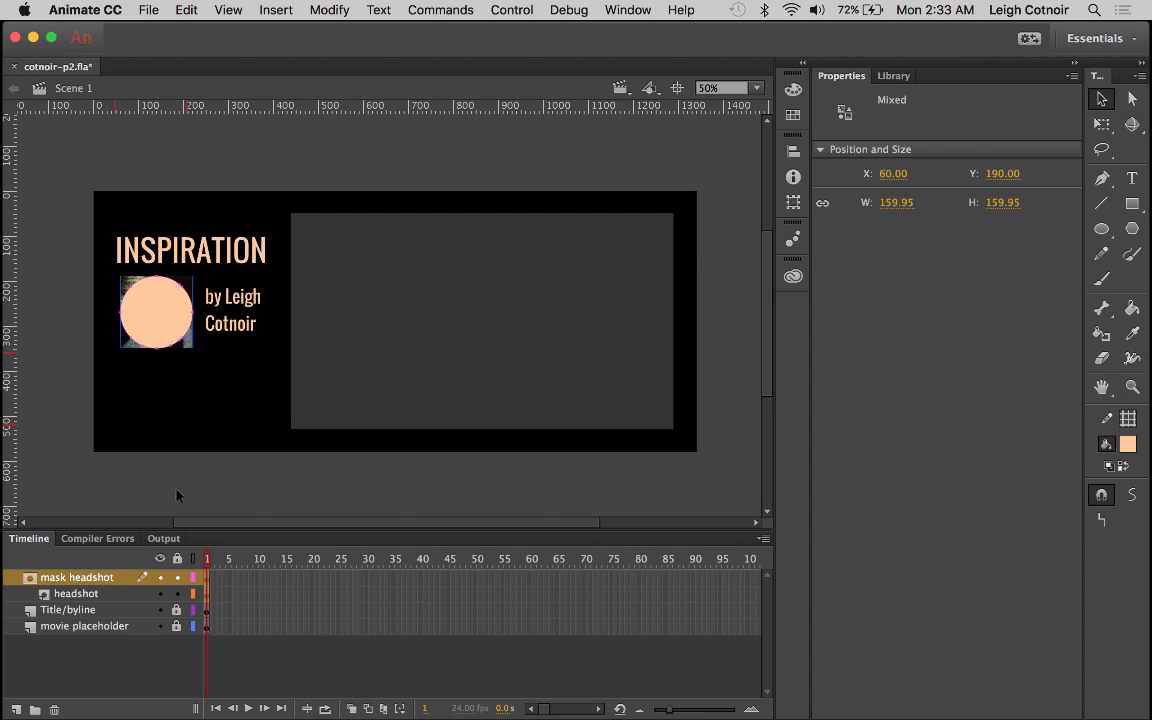
click(177, 593)
click(177, 577)
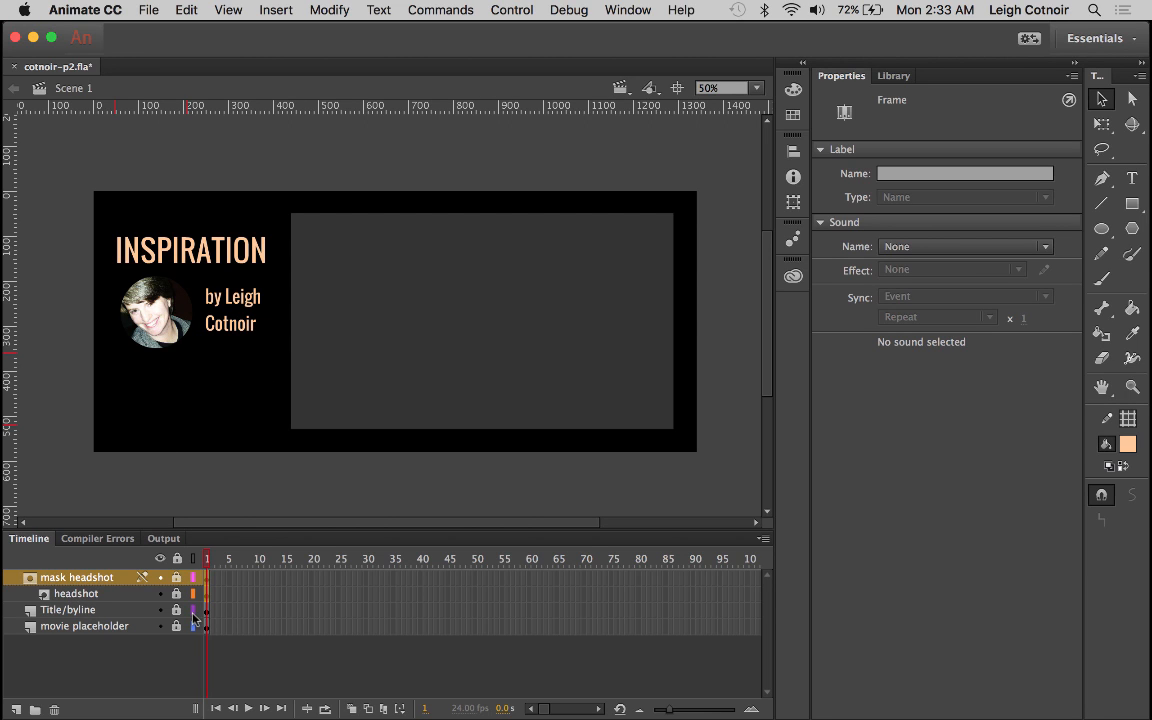
click(152, 288)
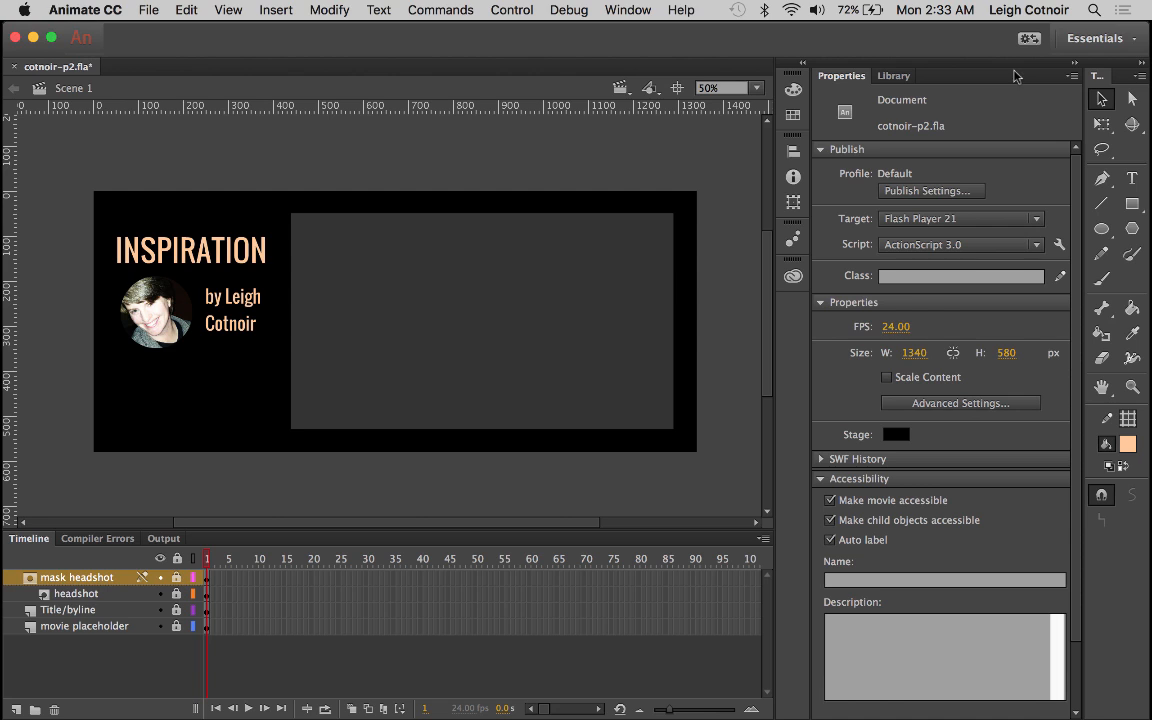
Unlock the mask headshot layer and hide it so the full square headshot shows at 100% zoom
click(894, 76)
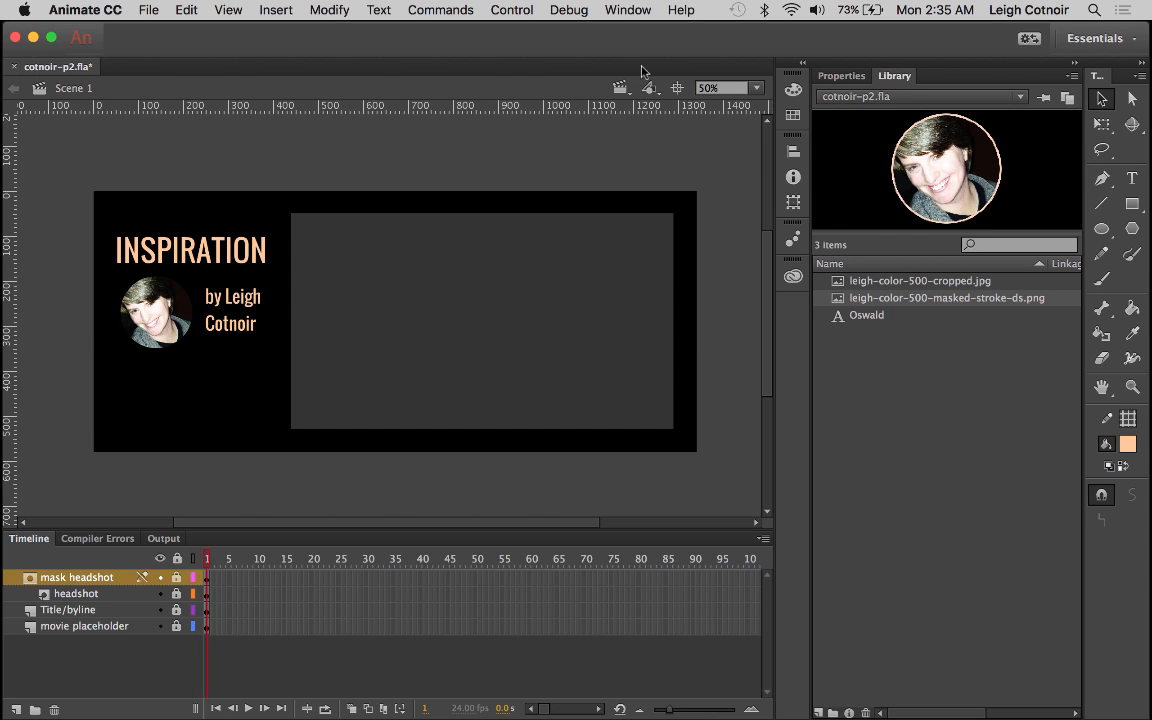
click(712, 88)
click(729, 190)
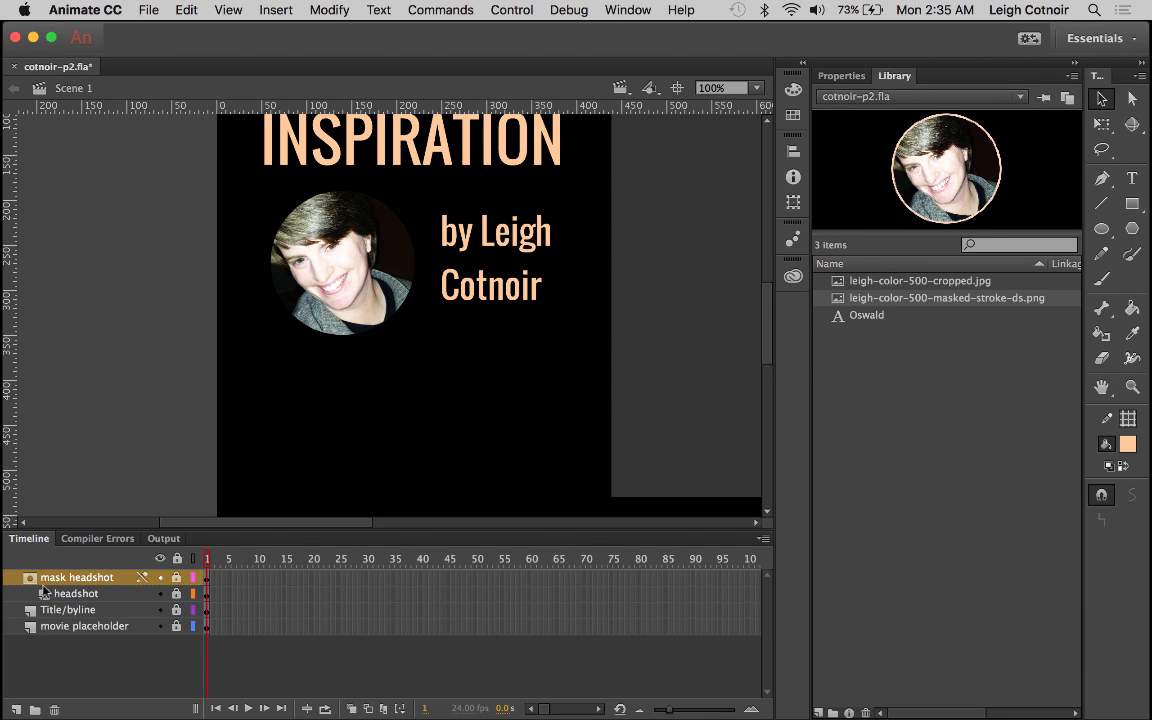
click(176, 577)
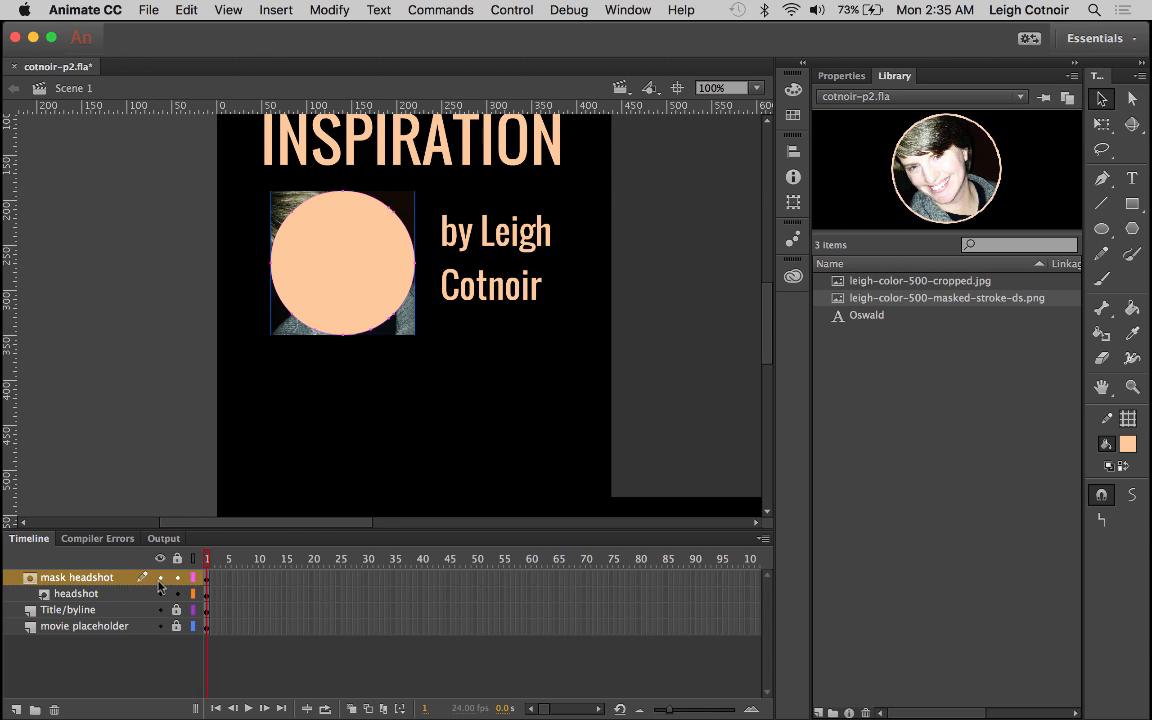
click(161, 577)
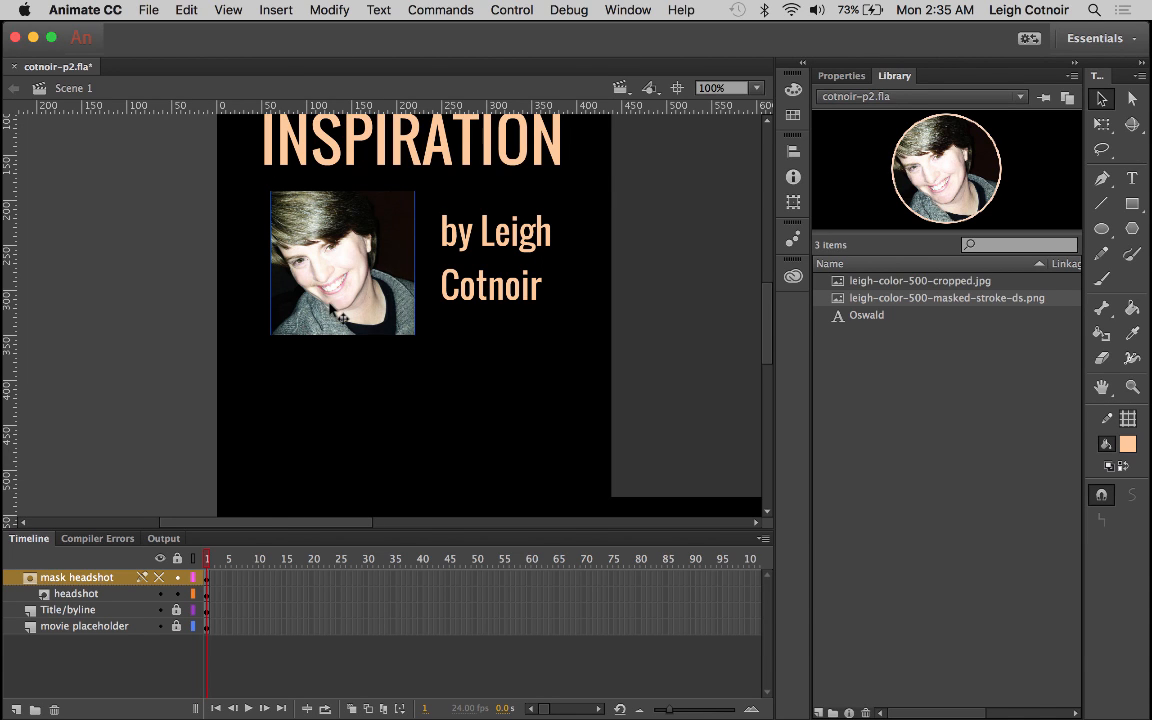
Break apart the headshot bitmap into an editable shape and deselect it
click(340, 258)
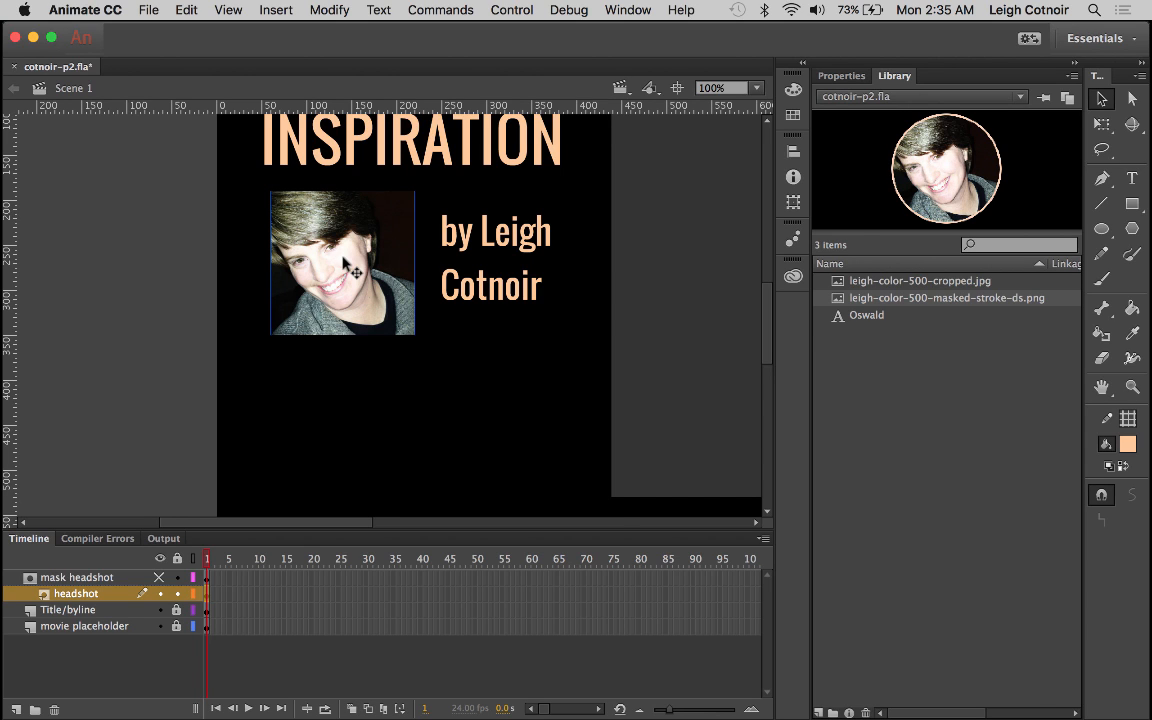
right_click(343, 262)
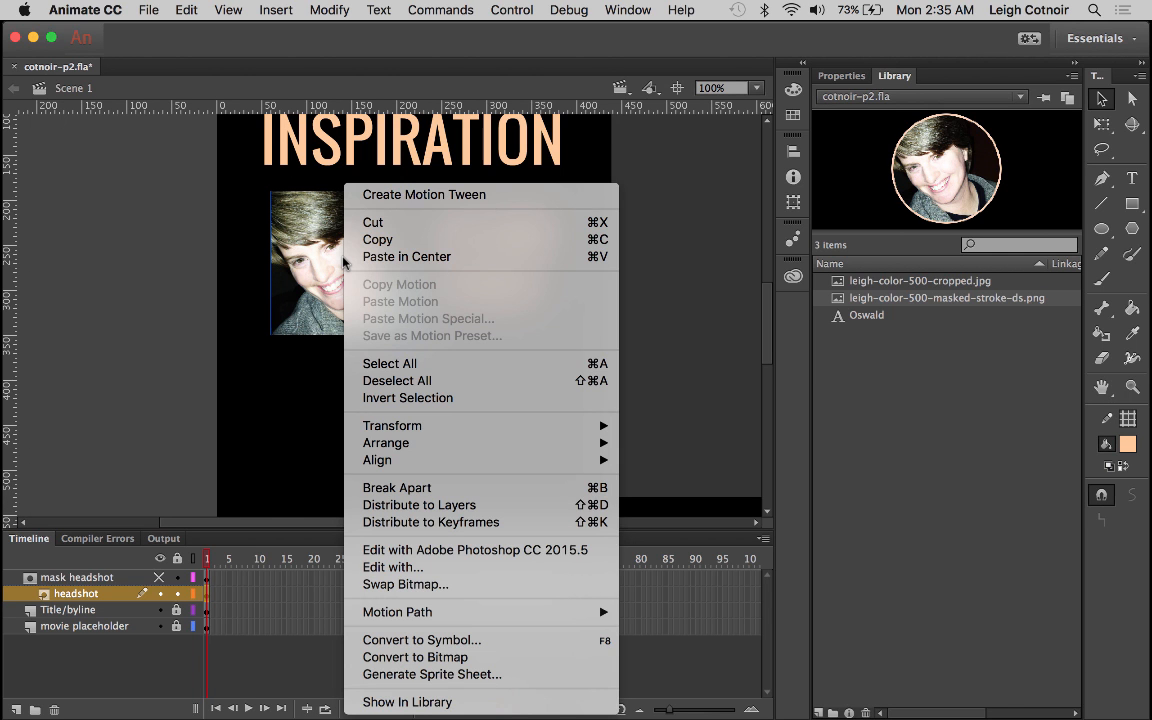
click(418, 488)
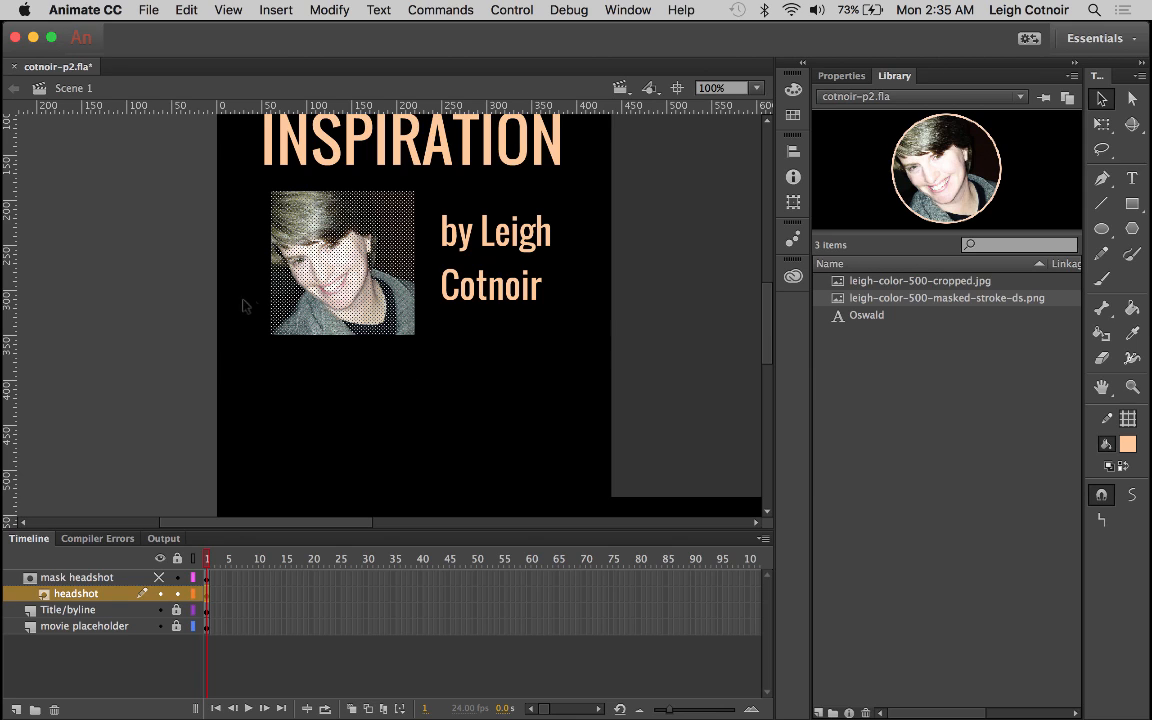
click(189, 259)
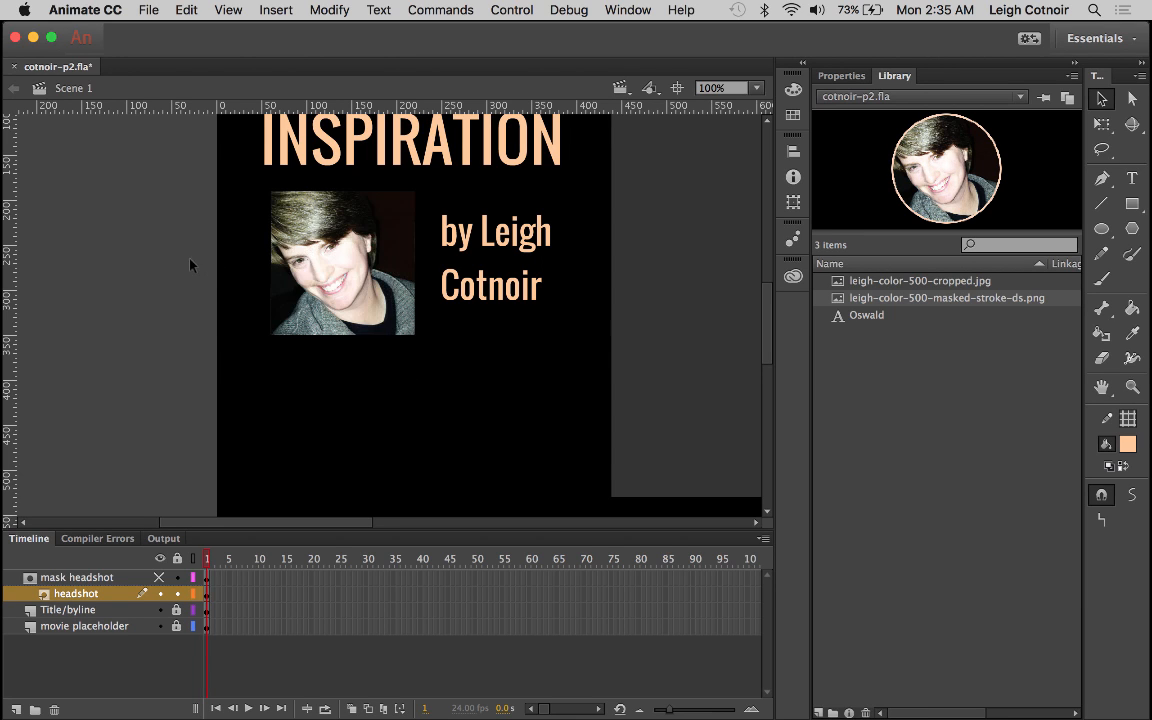
Select an area about 29 by 21 px in the upper-right corner of the broken-apart photo, then reselect the whole photo
click(414, 221)
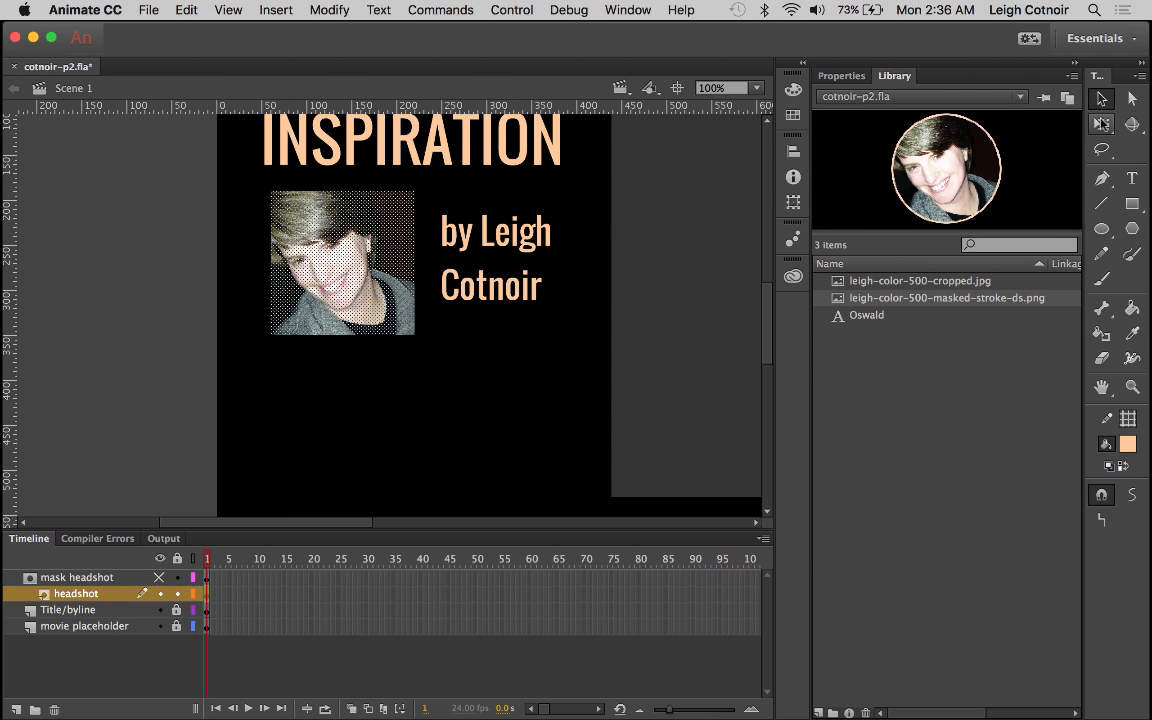
click(423, 184)
drag(390, 176, 425, 210)
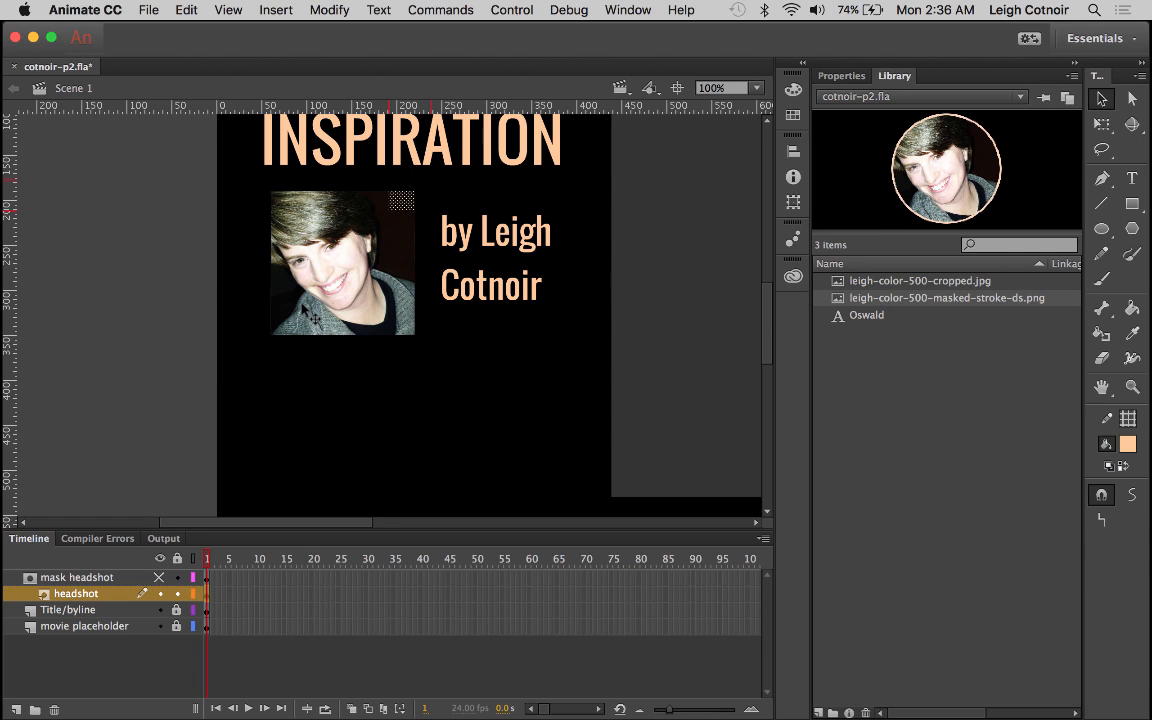
click(841, 75)
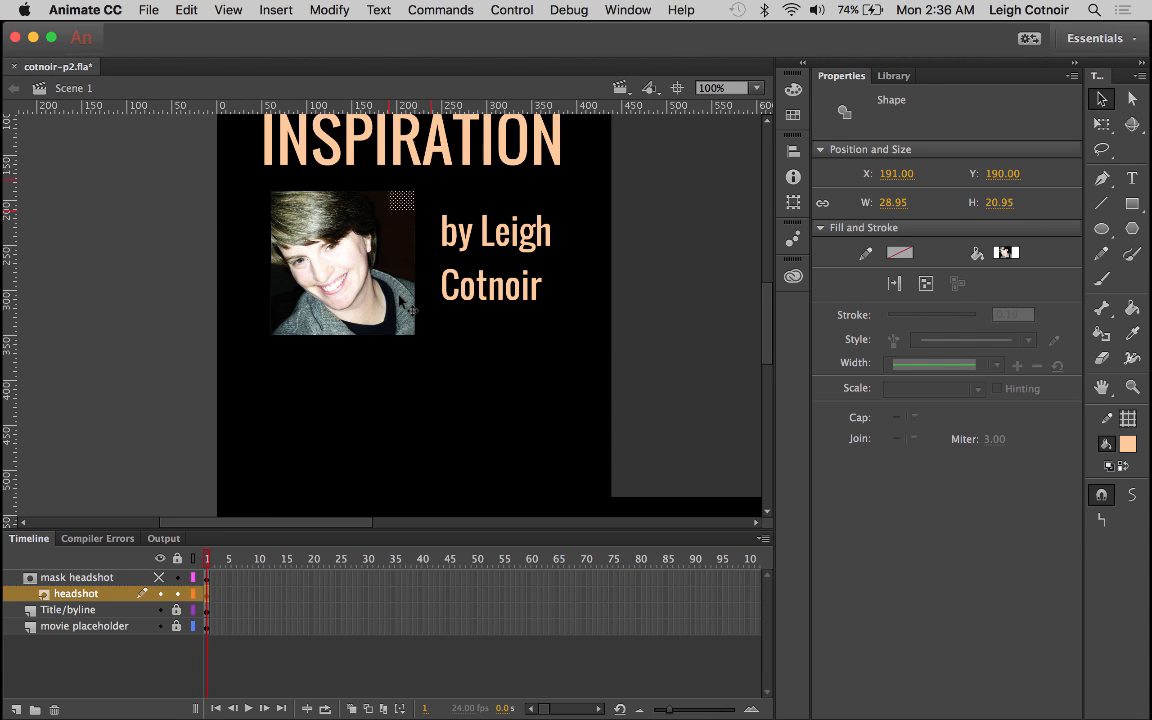
key(Delete)
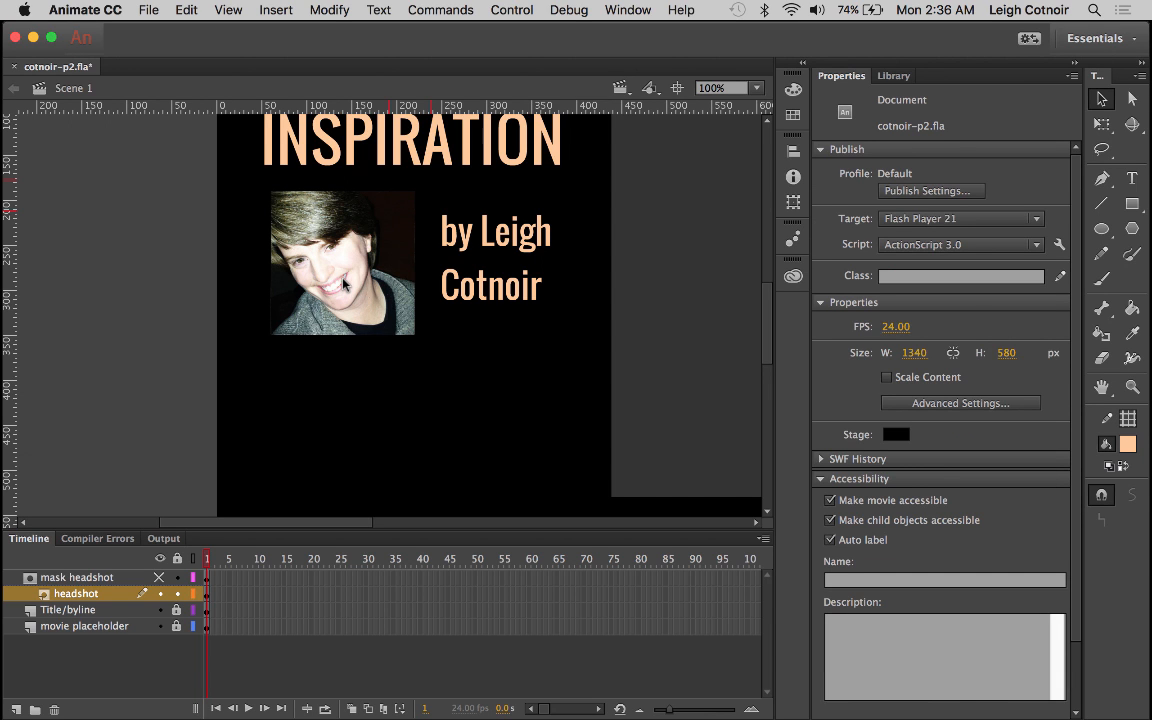
click(357, 279)
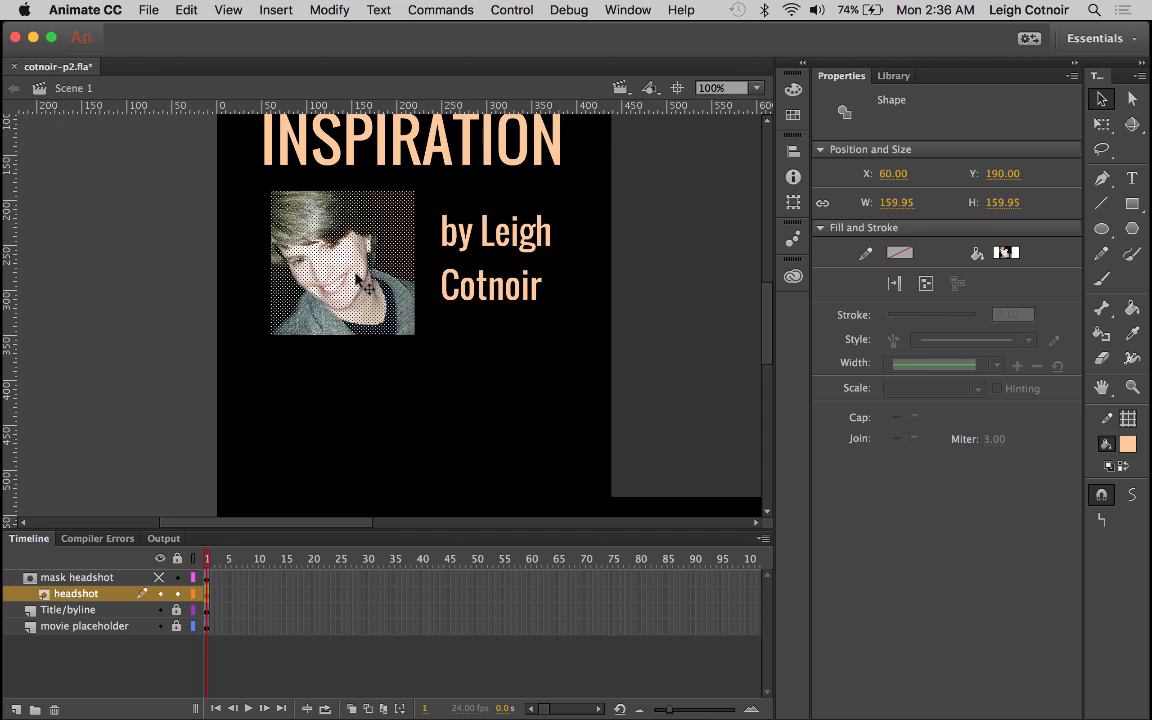
Roll the document's History back to just before the Break Apart, close the history list and deselect the headshot
click(634, 9)
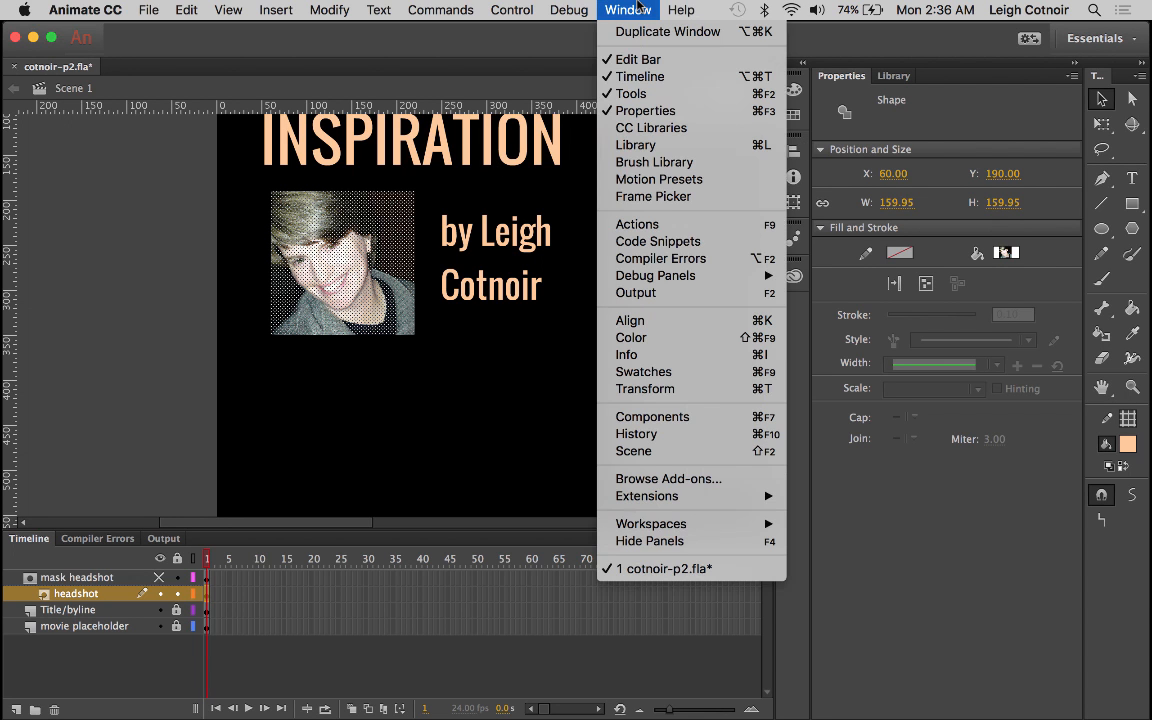
click(645, 436)
scroll(177, 345, down, 10)
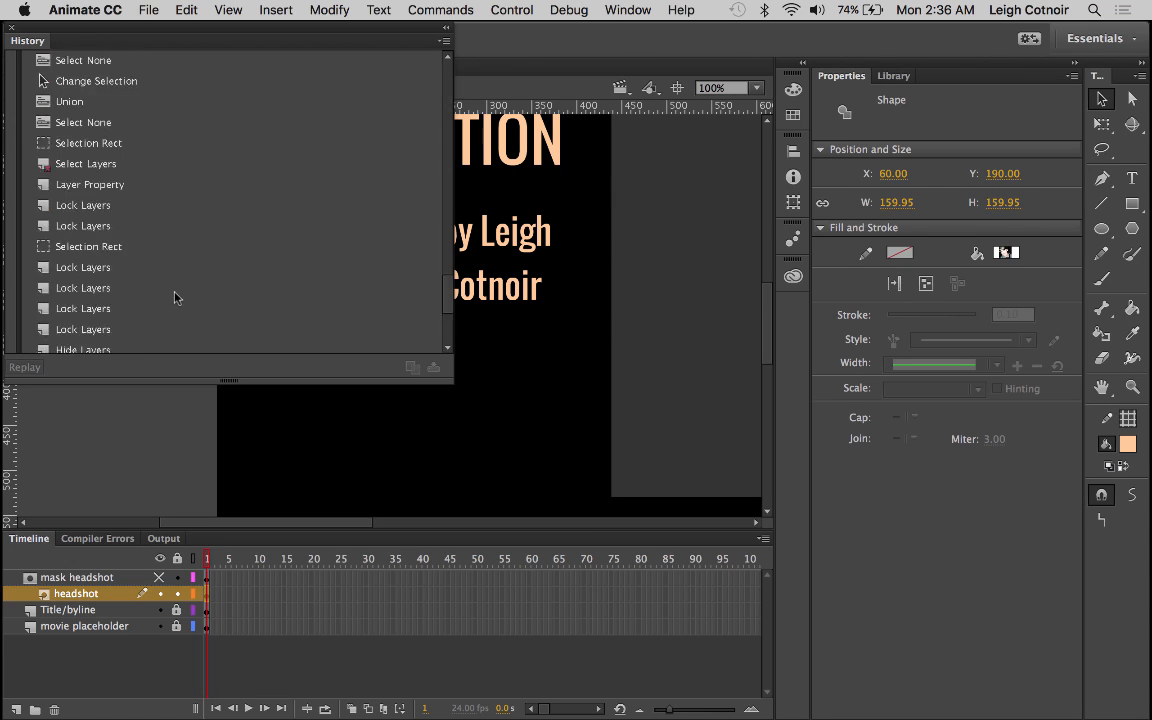
drag(20, 340, 21, 320)
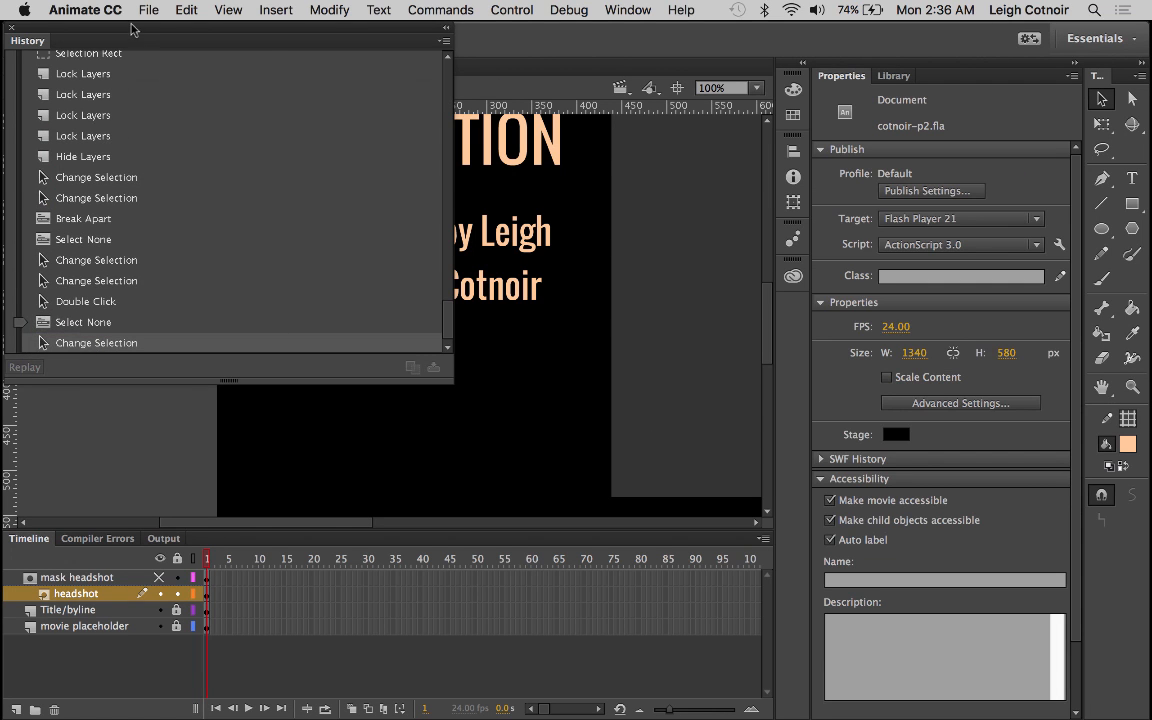
drag(128, 36, 650, 33)
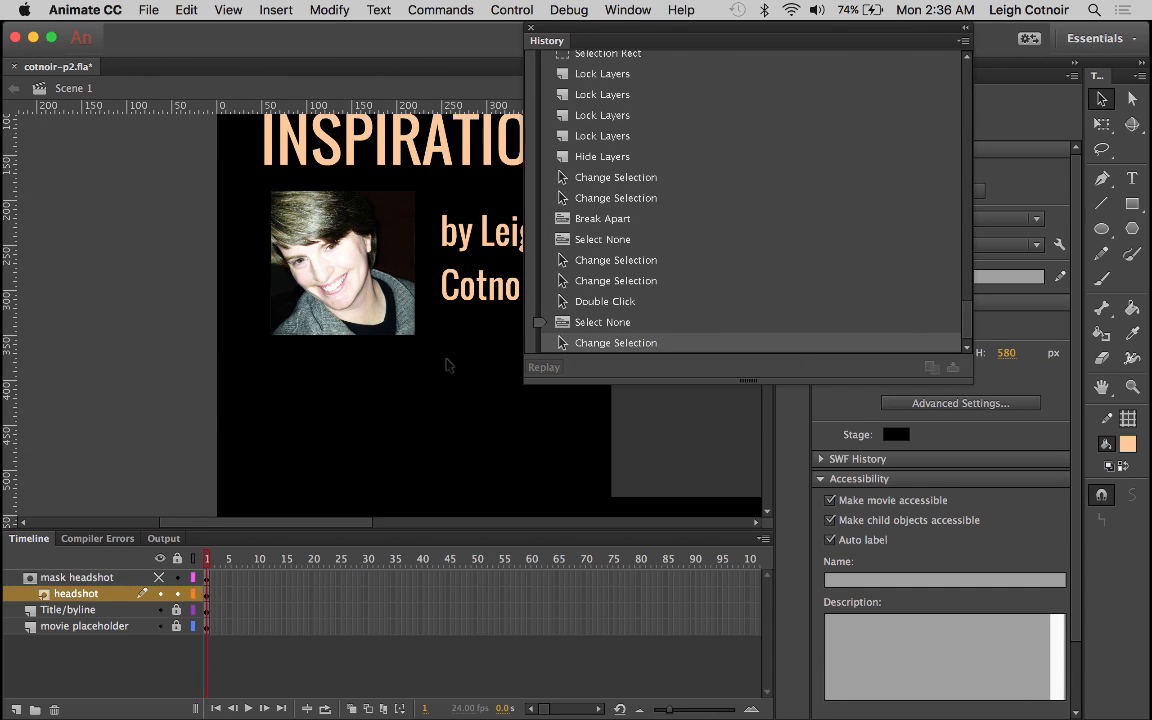
click(335, 285)
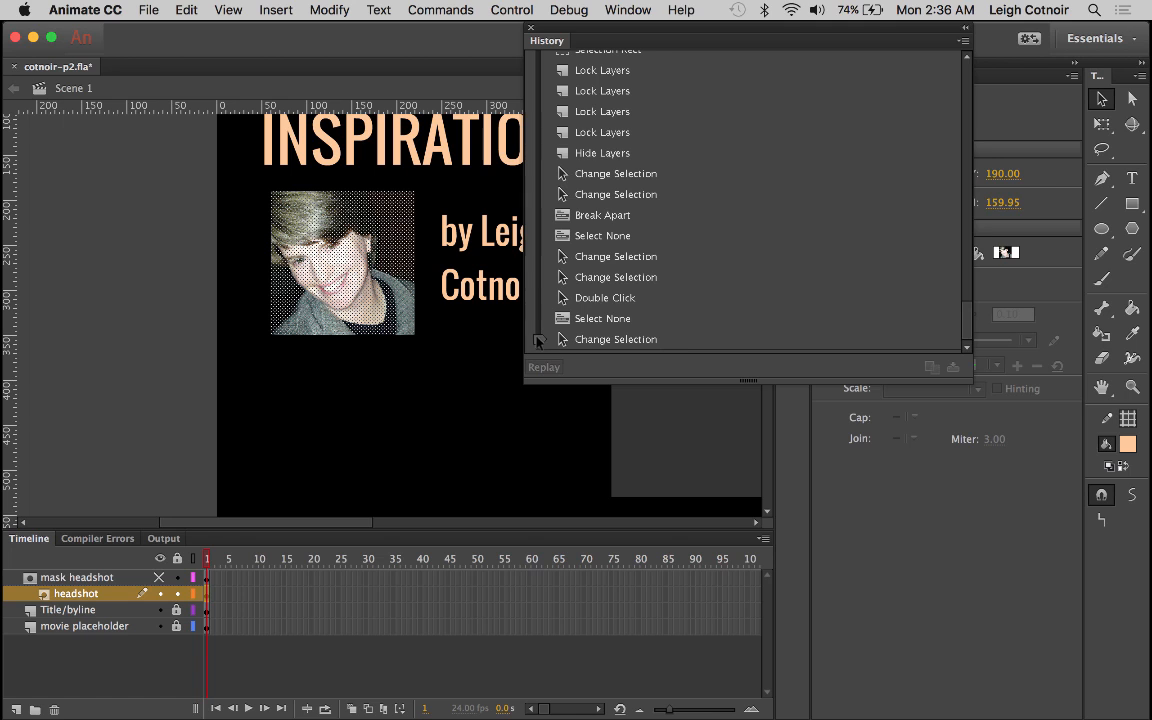
drag(538, 341, 545, 201)
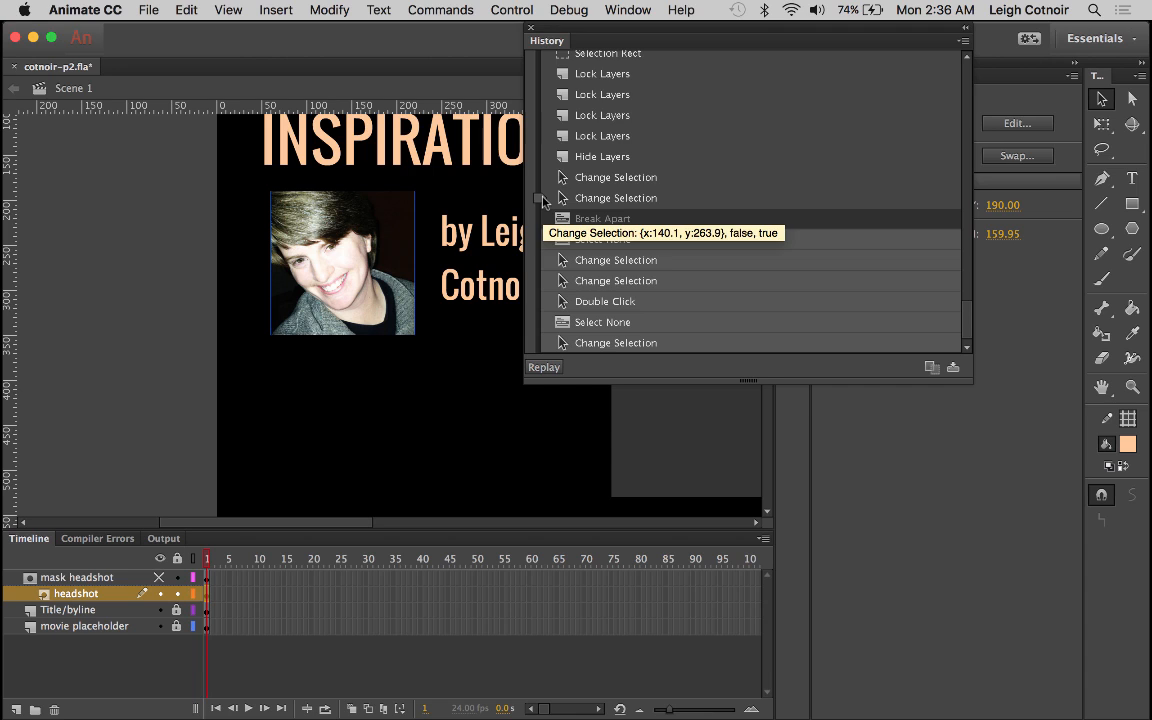
click(530, 27)
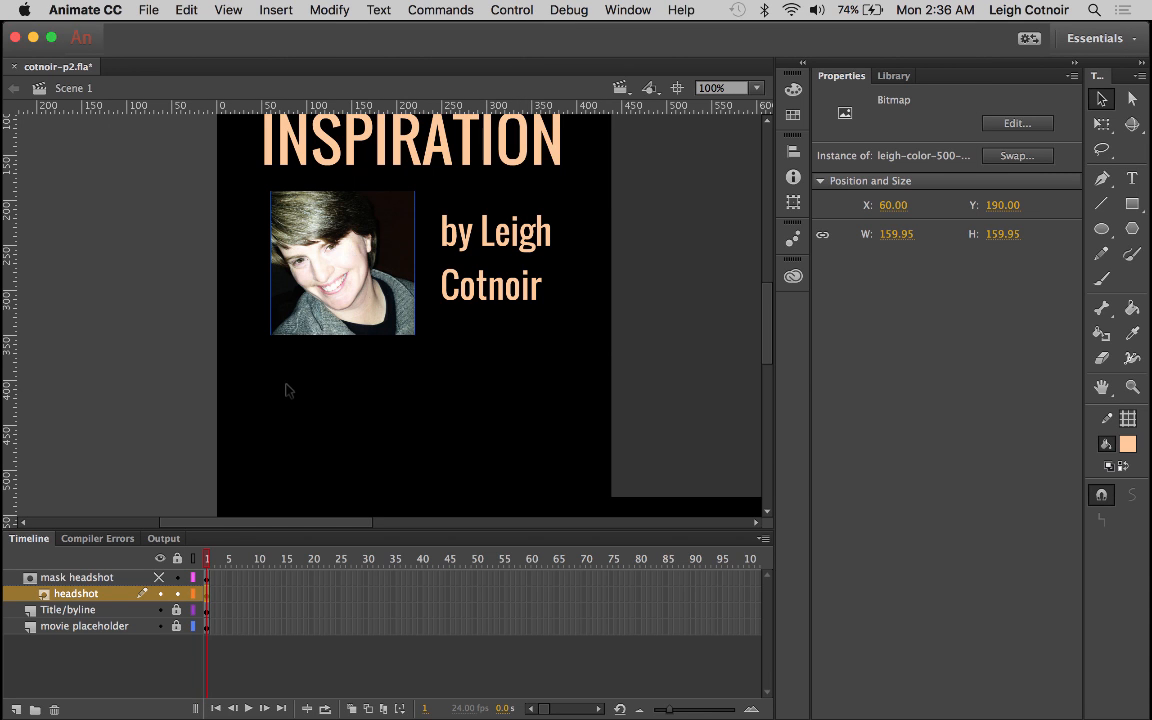
click(260, 352)
click(370, 222)
click(397, 175)
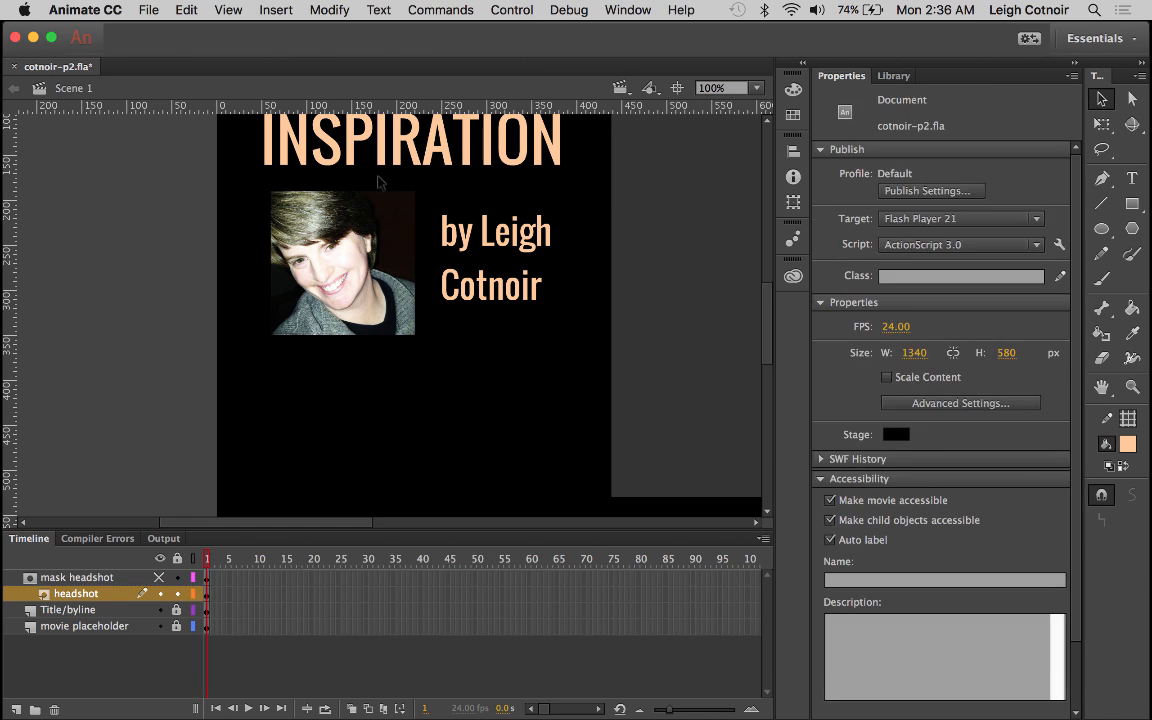
Start Trace Bitmap on the headshot and preview it with a color threshold of 100 and minimum area of 8 pixels
click(412, 228)
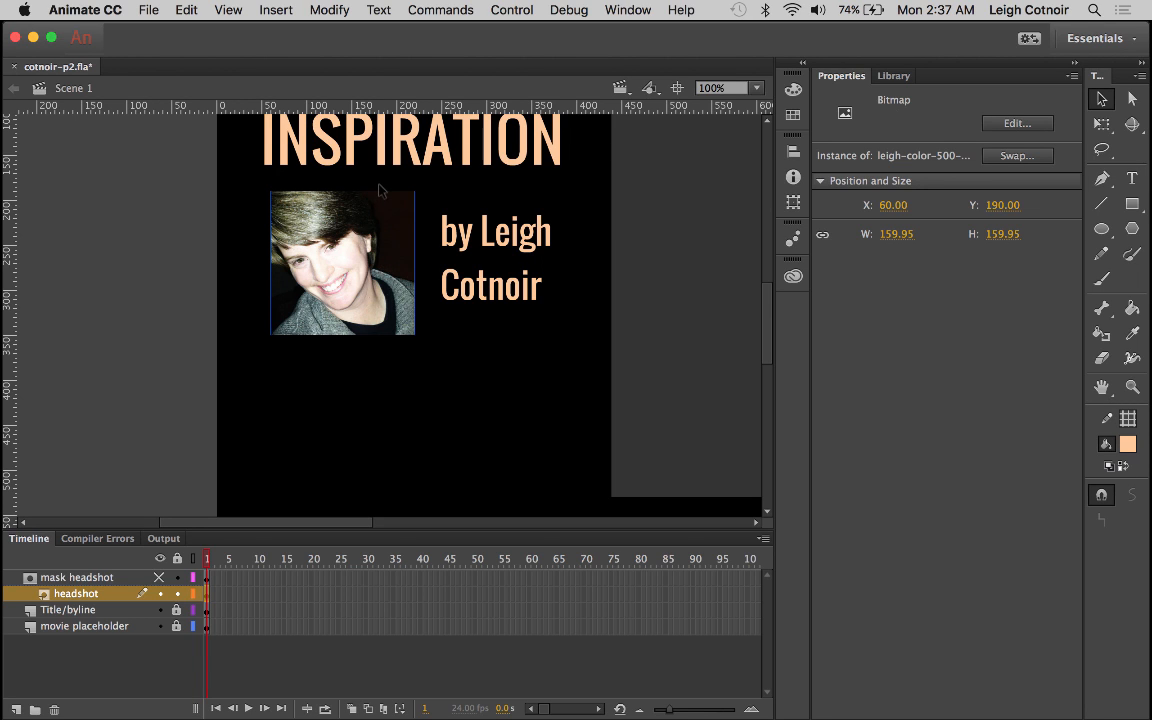
click(344, 9)
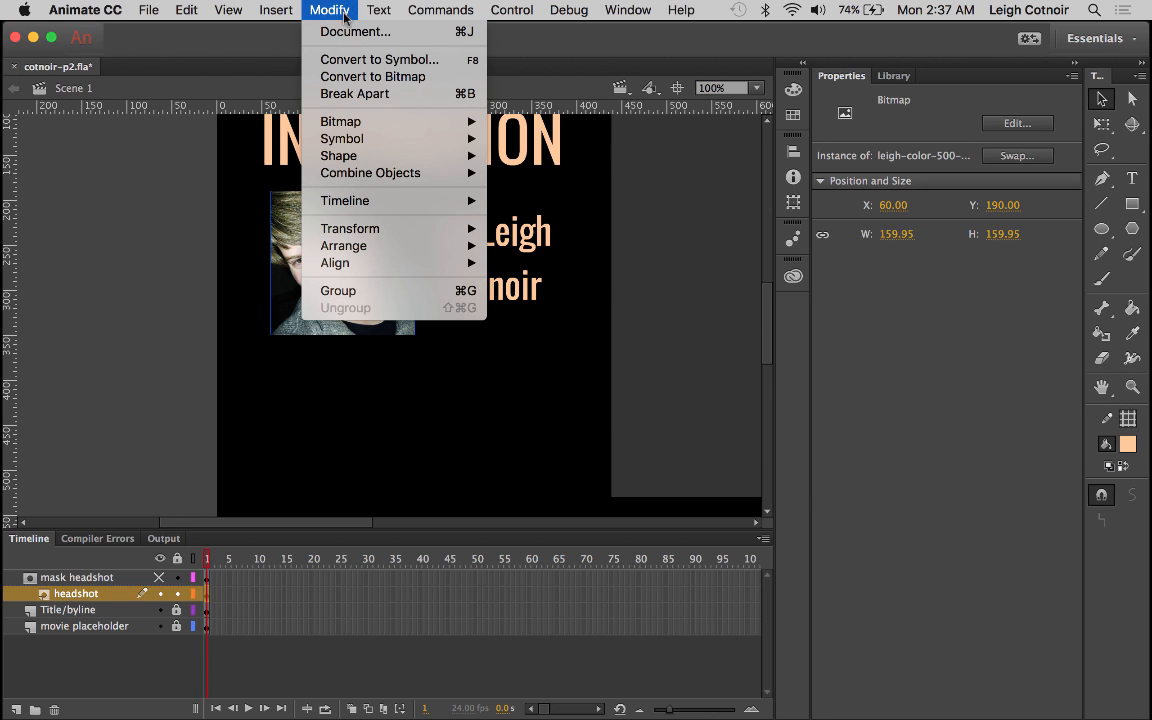
mouse_move(357, 121)
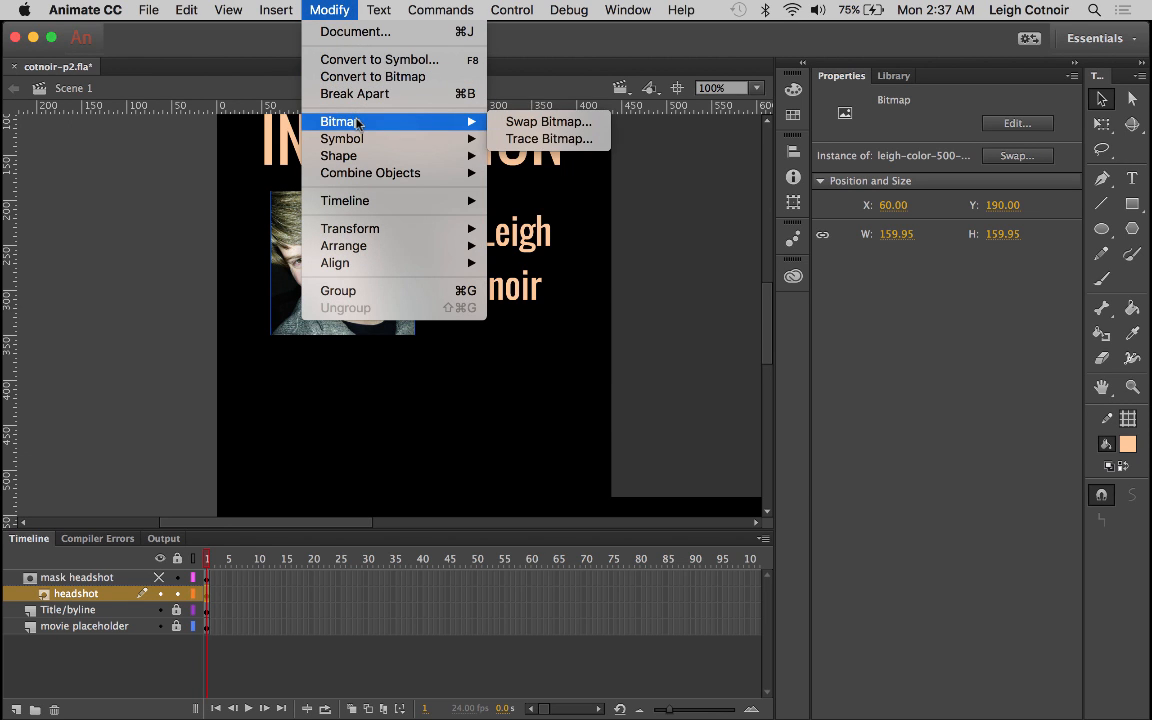
click(548, 139)
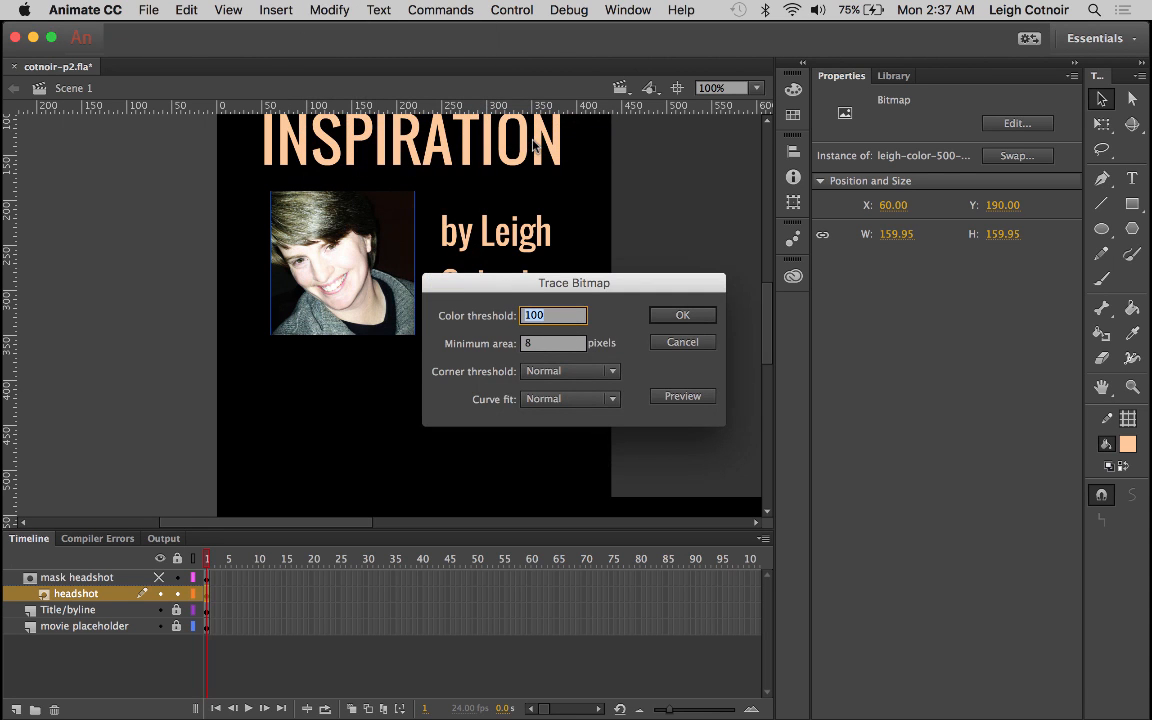
drag(507, 283, 604, 247)
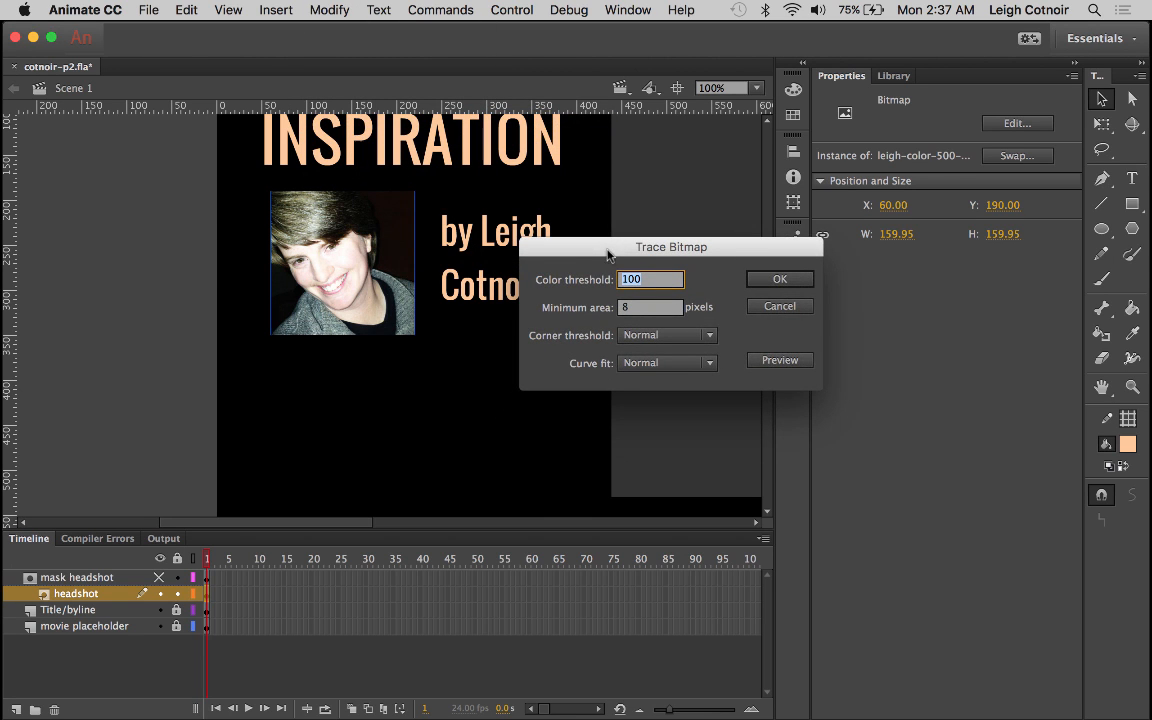
click(800, 361)
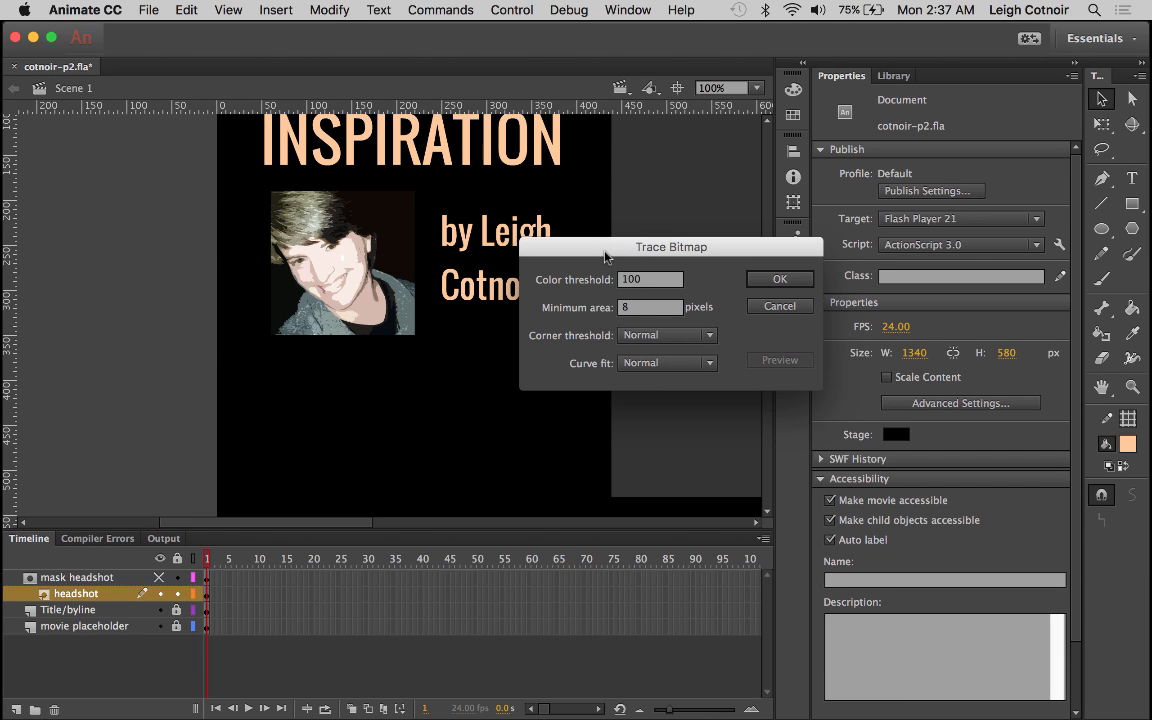
Preview the headshot trace with a color threshold of 80 and again with 30
drag(654, 278, 582, 276)
text(80)
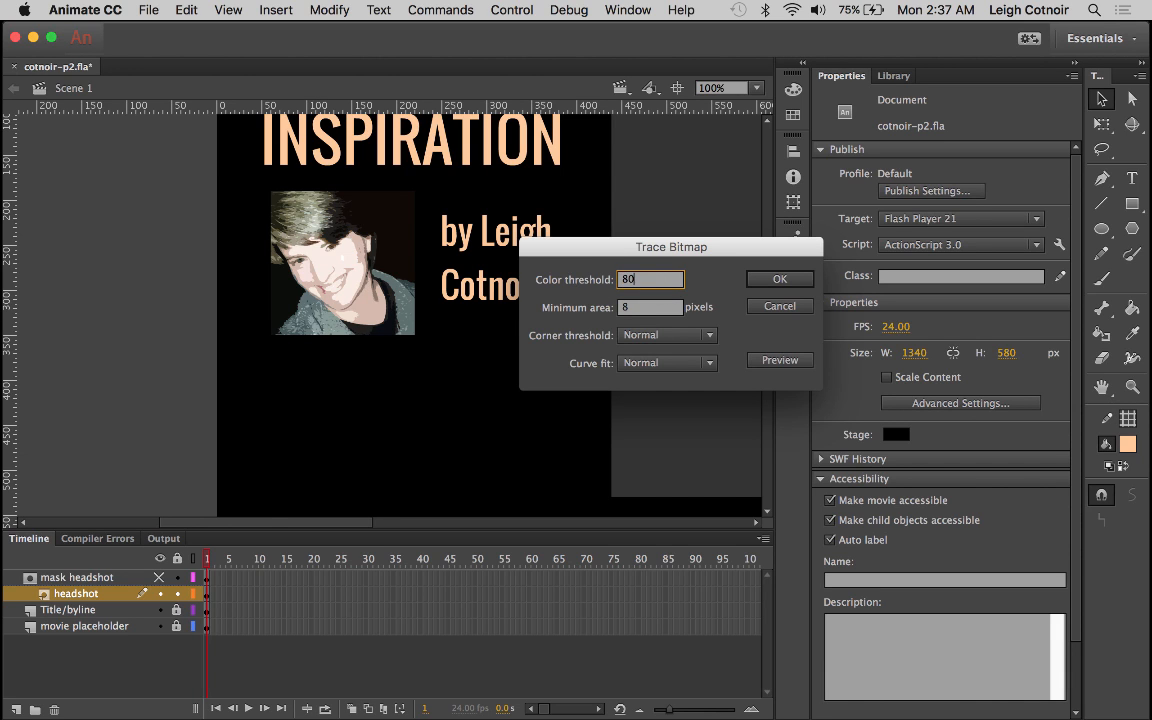
click(780, 360)
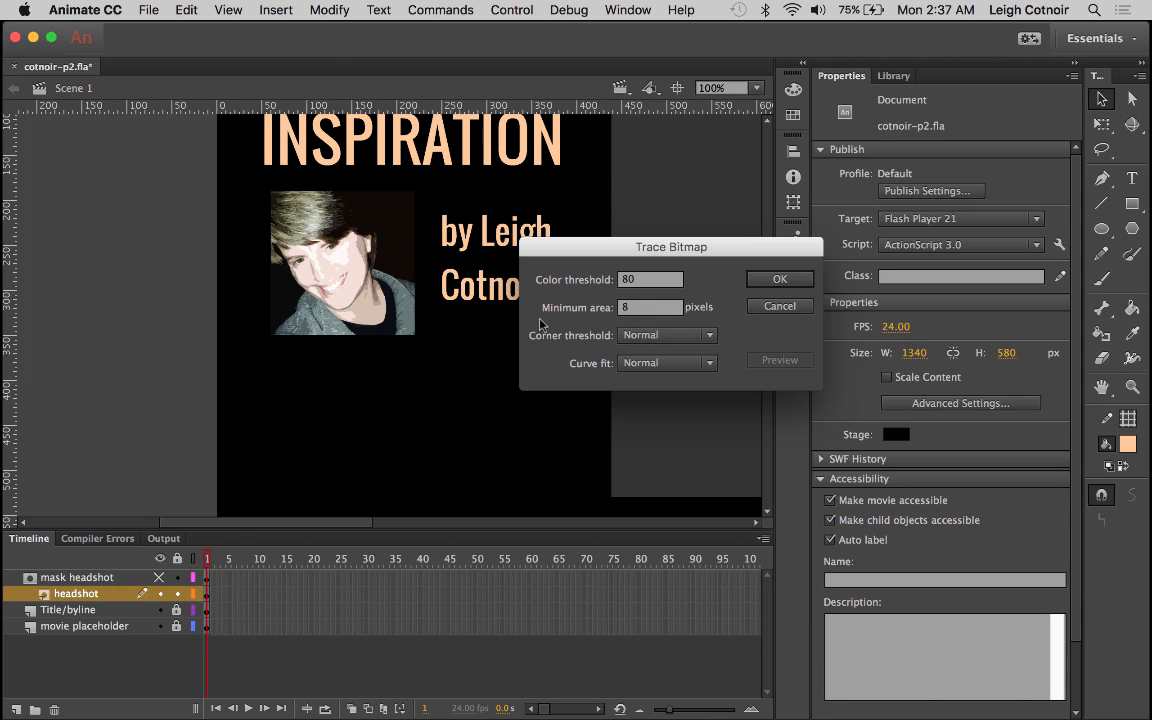
double_click(646, 286)
text(30)
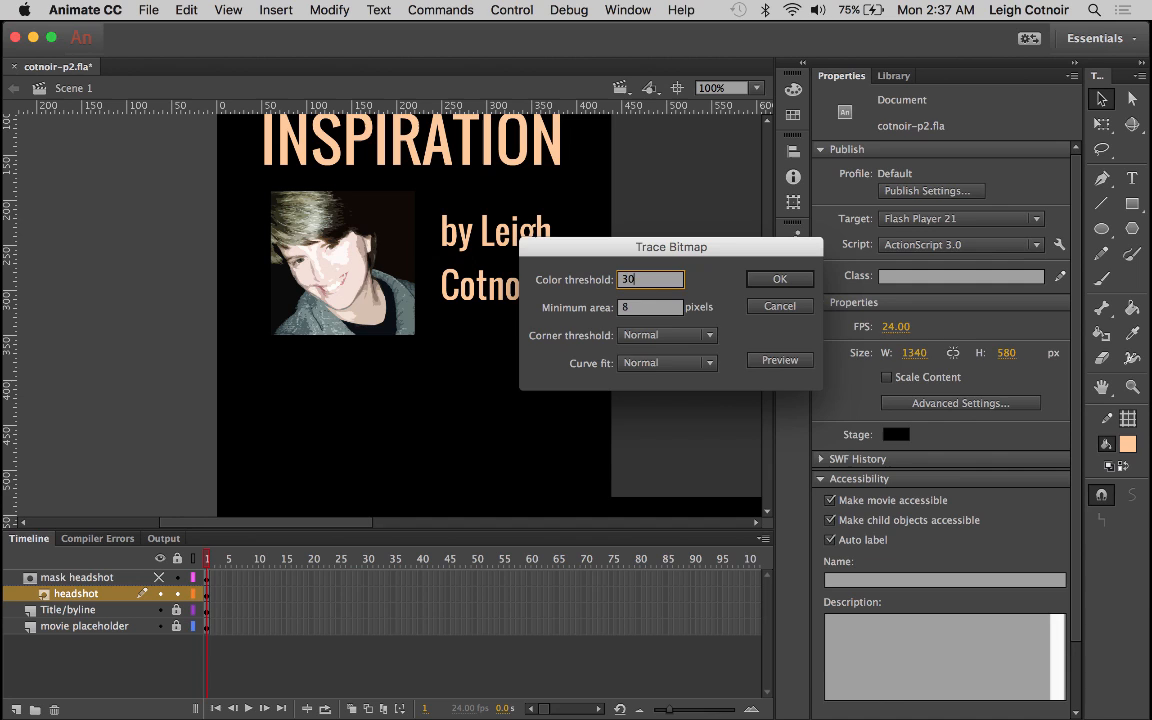
click(780, 360)
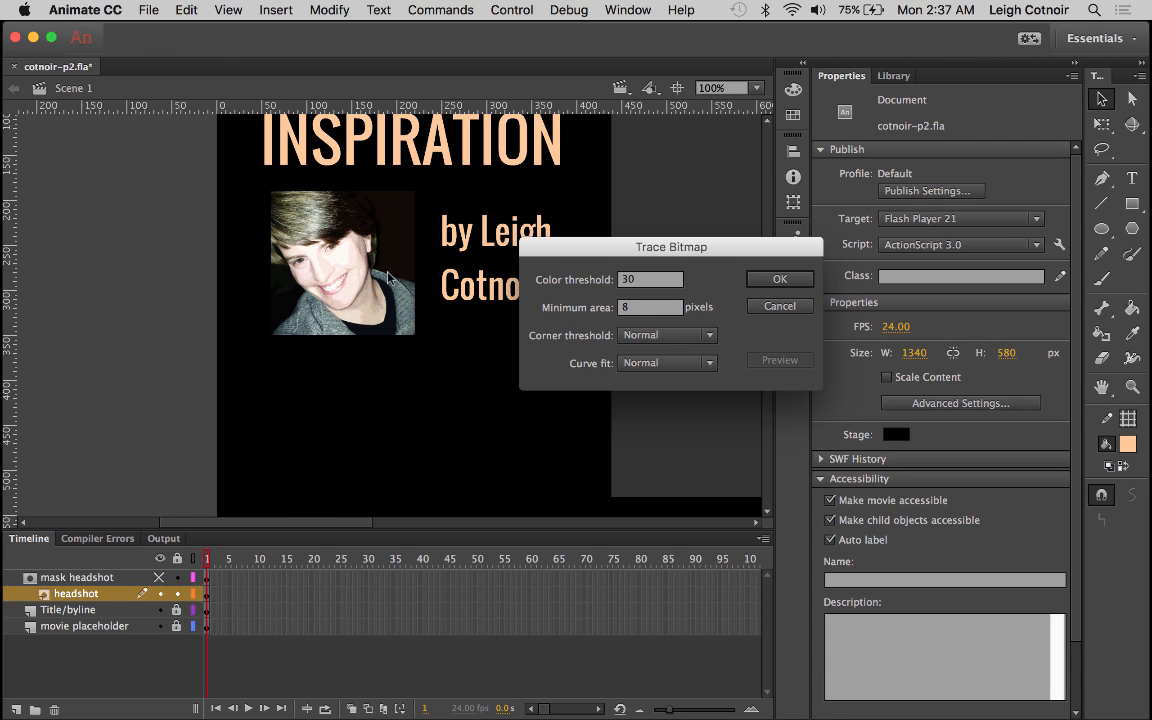
Preview the headshot trace with a color threshold of 140 and again with 120
double_click(650, 279)
text(1)
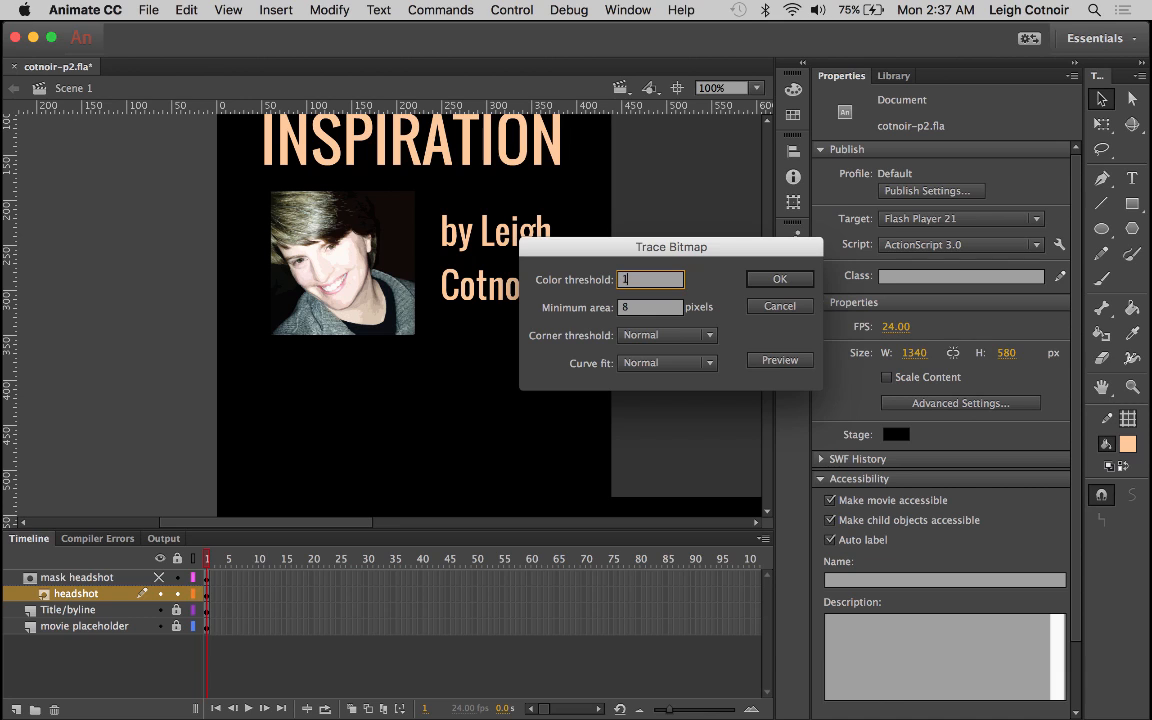
text(40)
click(788, 361)
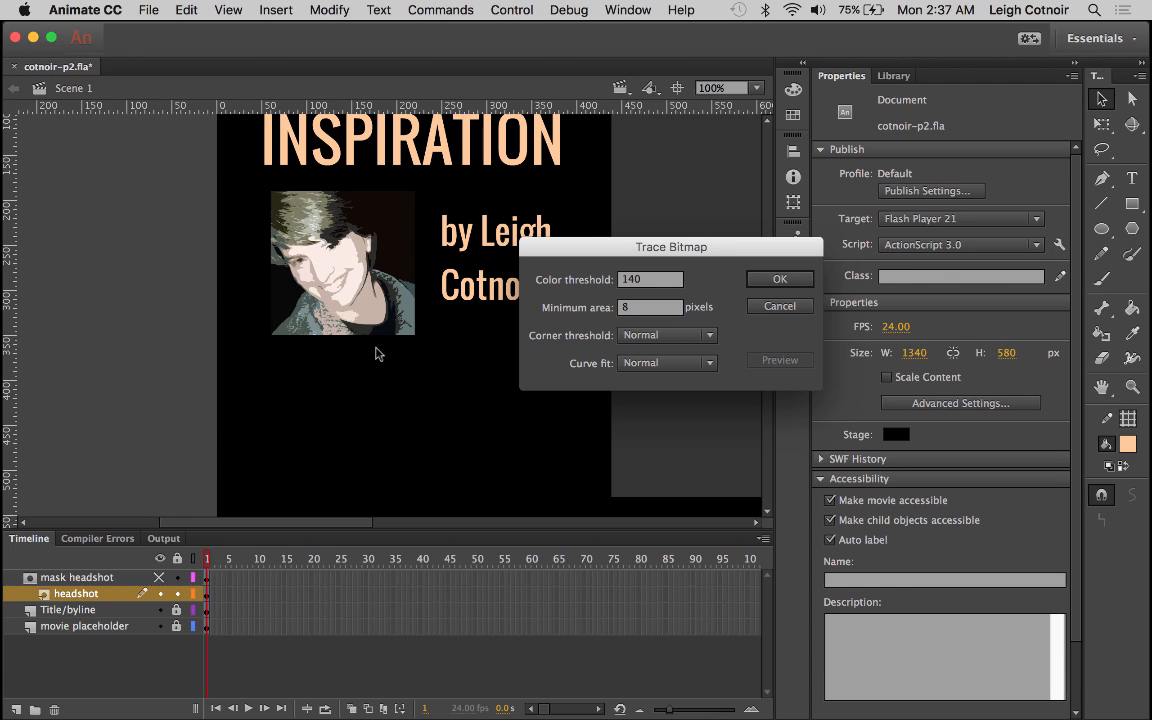
click(652, 279)
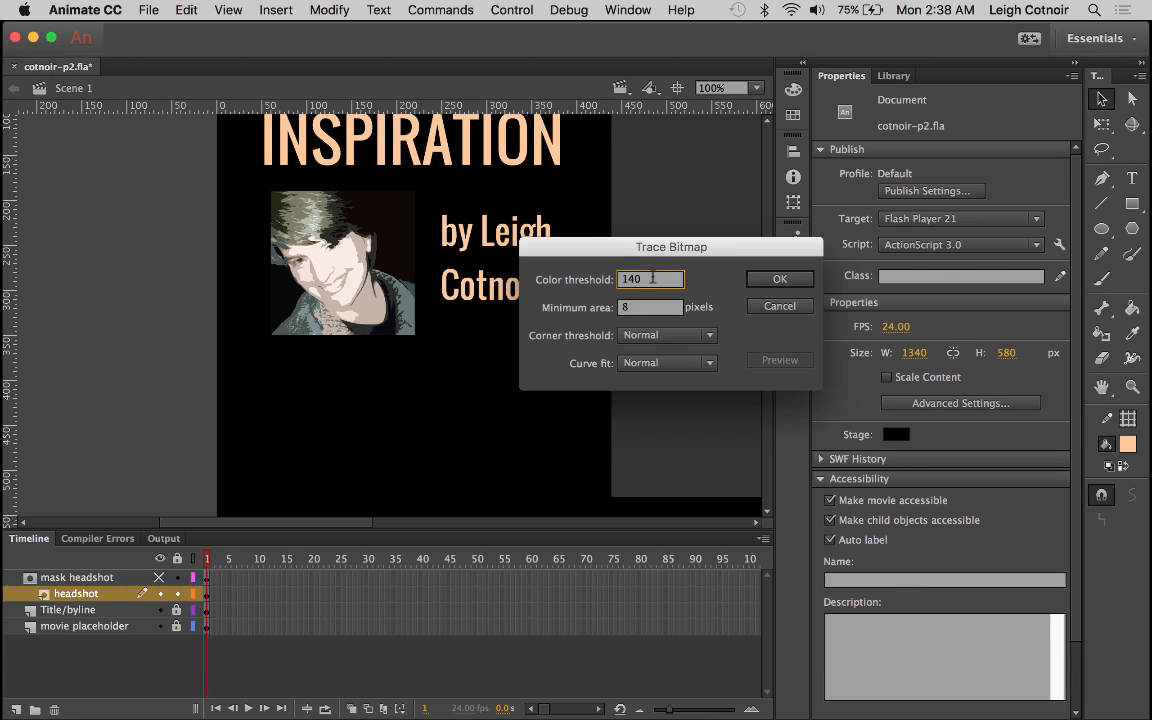
drag(652, 279, 584, 282)
text(120)
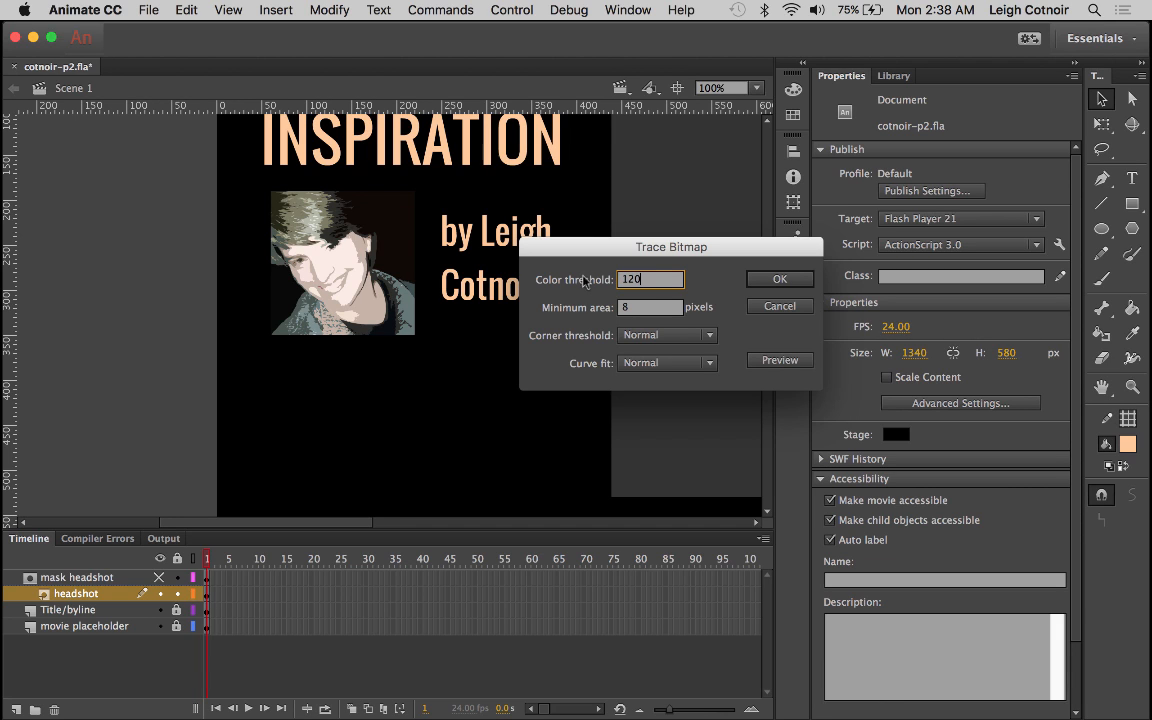
click(789, 362)
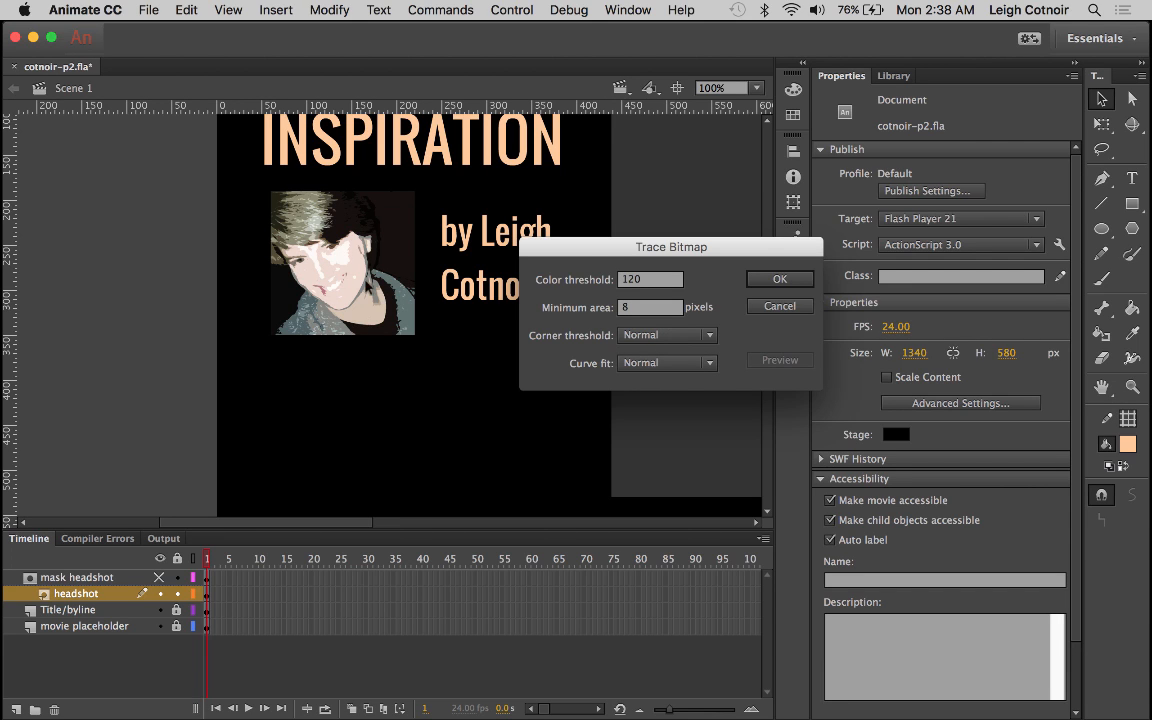
Preview the trace with a Very Smooth curve fit, and again with the minimum area set to 4 pixels
click(697, 364)
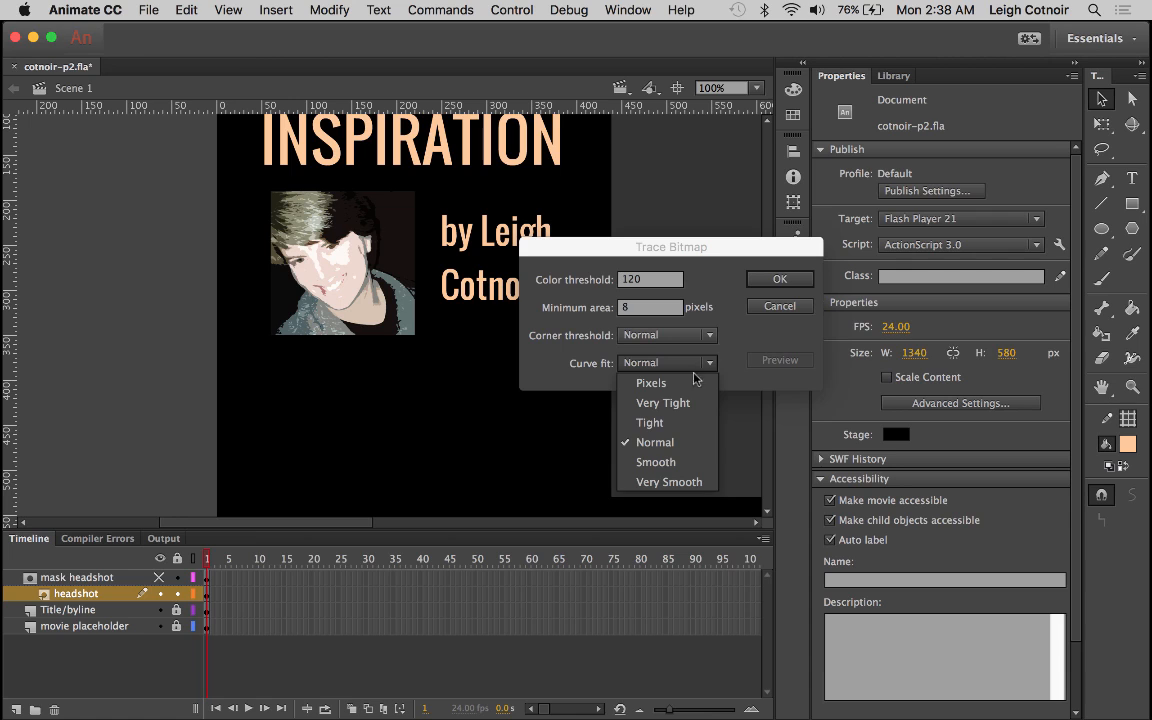
click(690, 485)
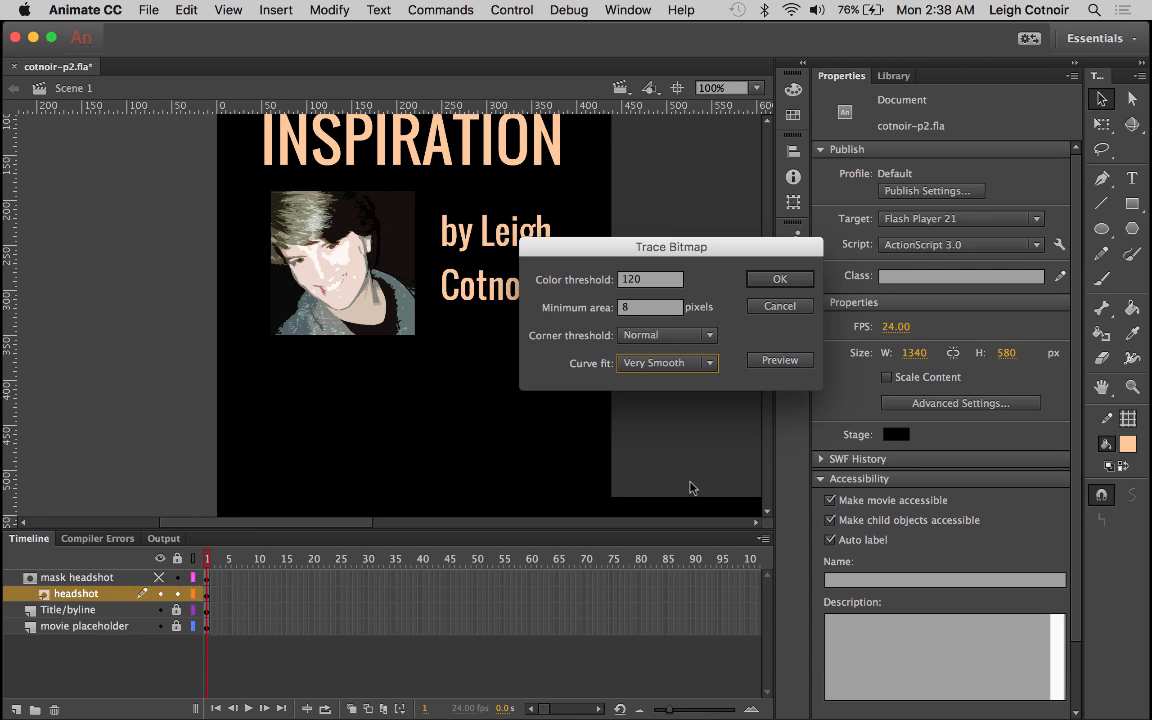
click(772, 360)
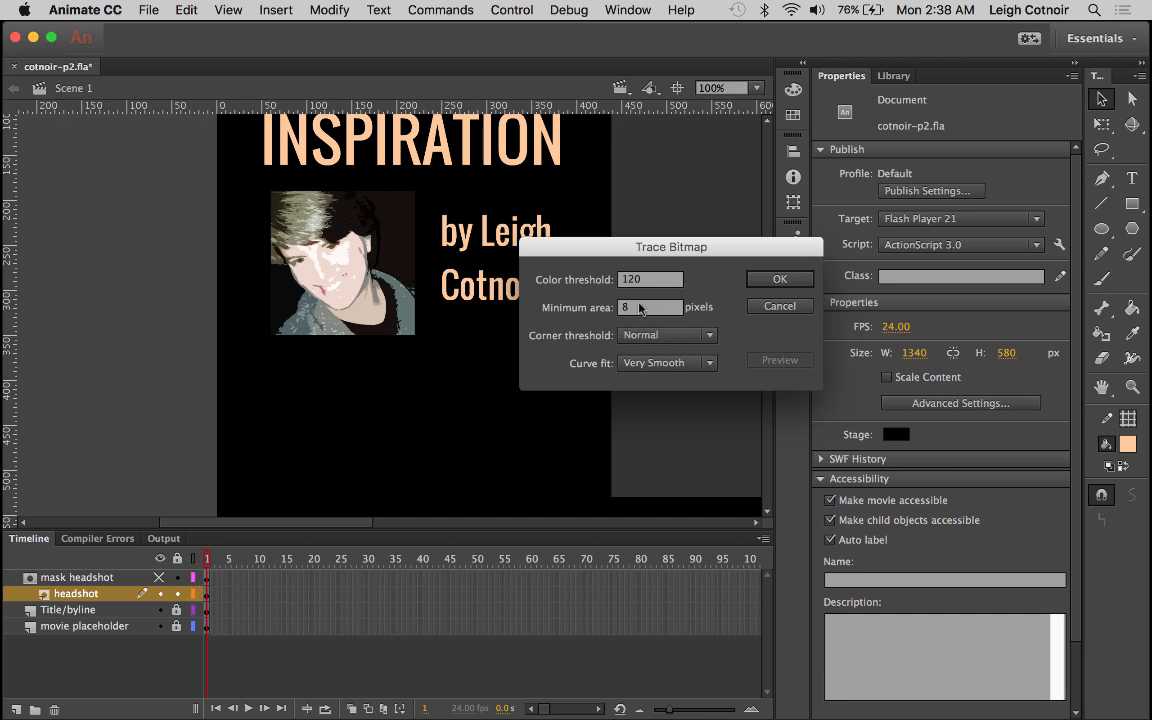
drag(651, 312, 599, 312)
text(4)
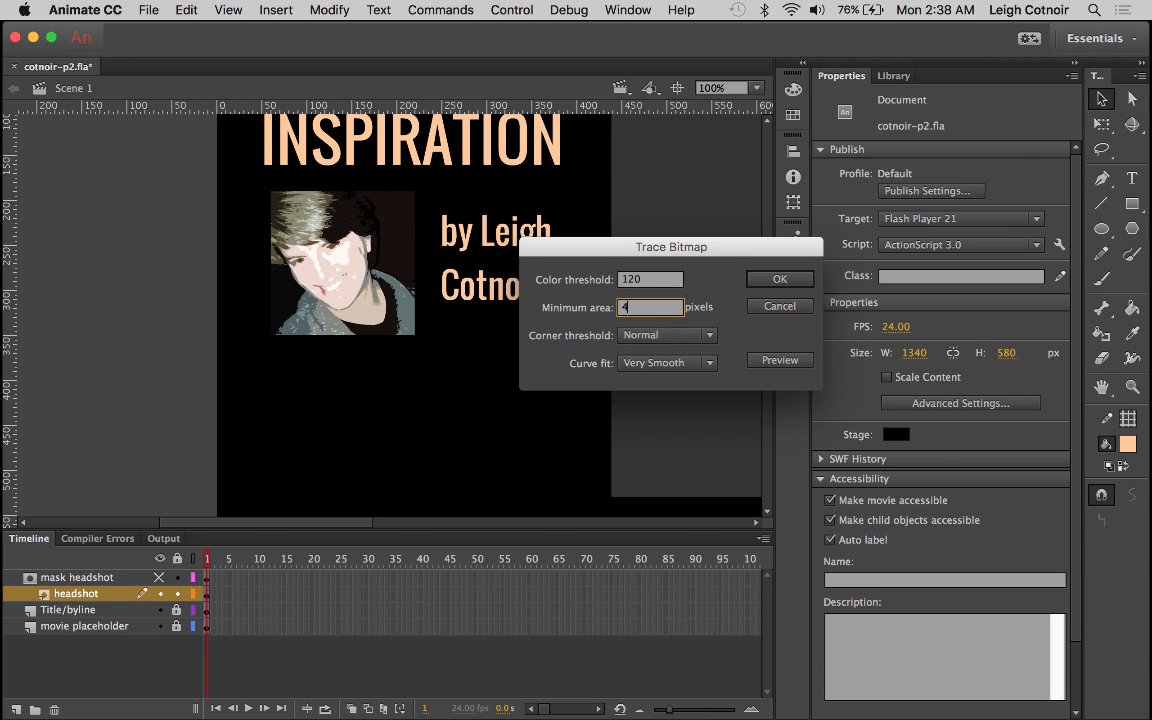
click(790, 361)
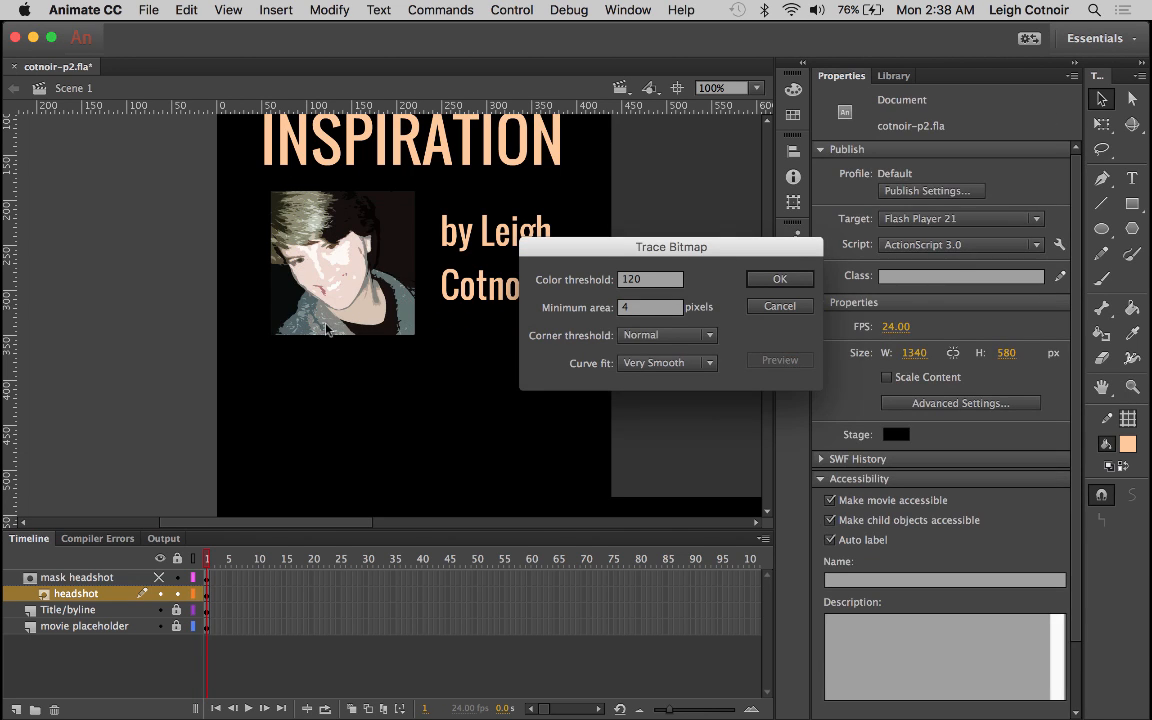
Preview the trace with a color threshold of 50, try a Tight curve fit, and cancel the bitmap trace
drag(654, 284, 593, 285)
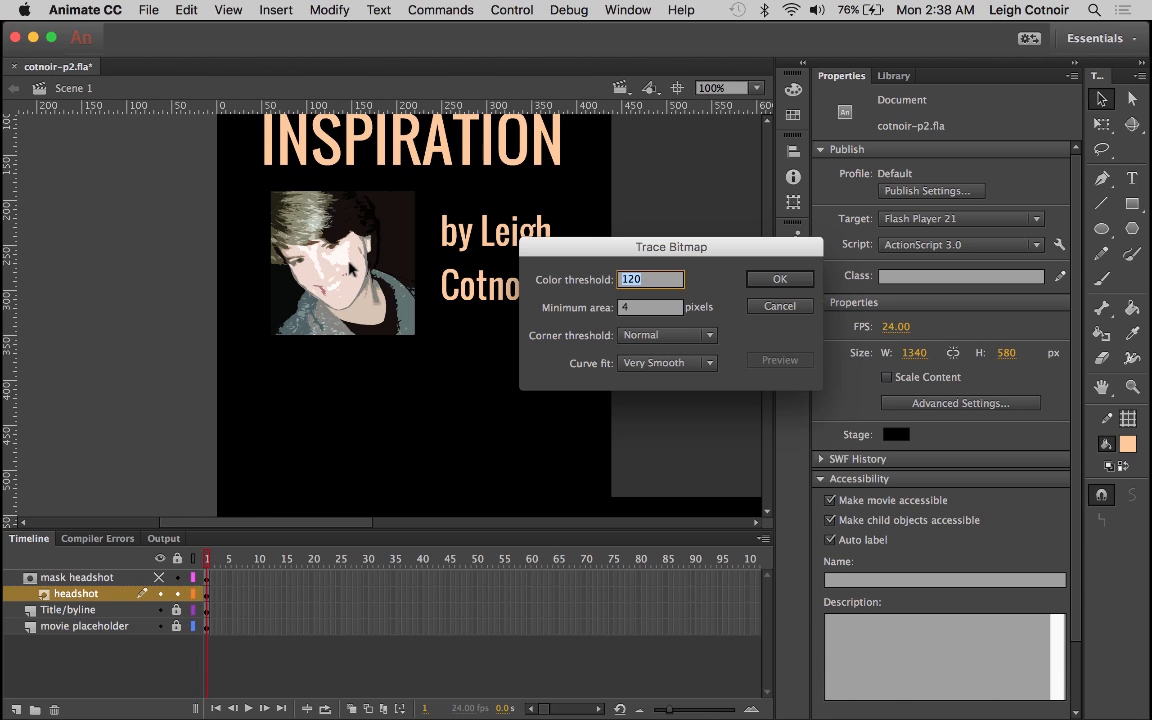
text(50)
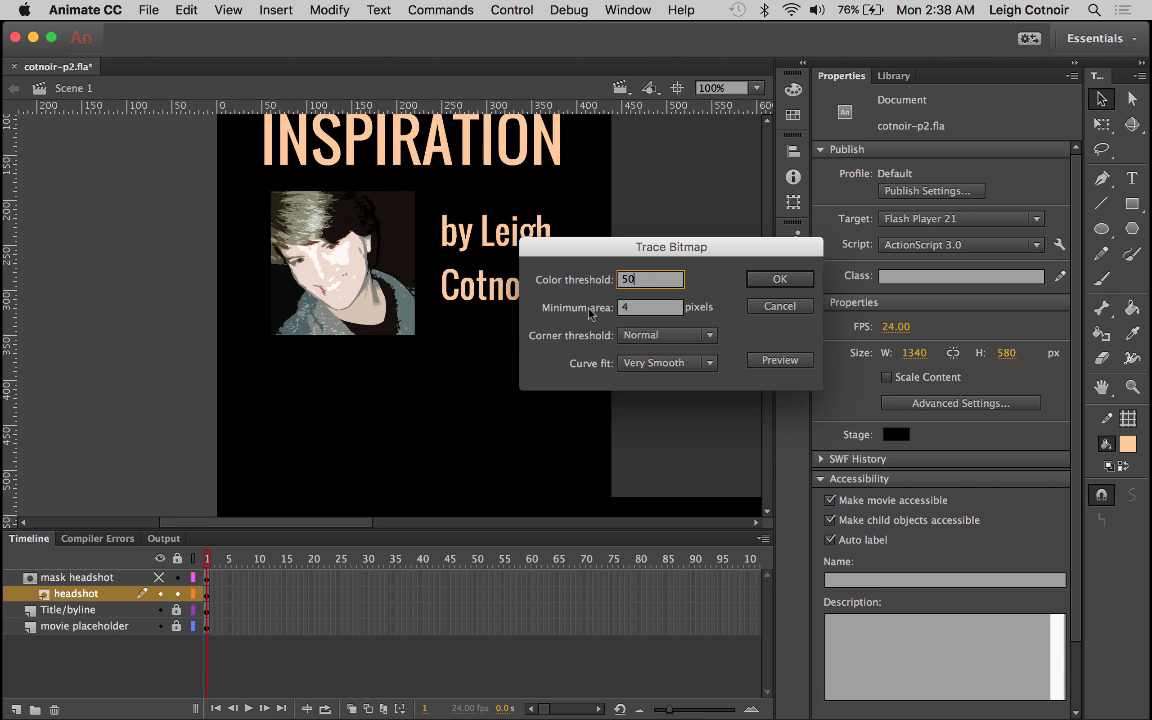
click(787, 362)
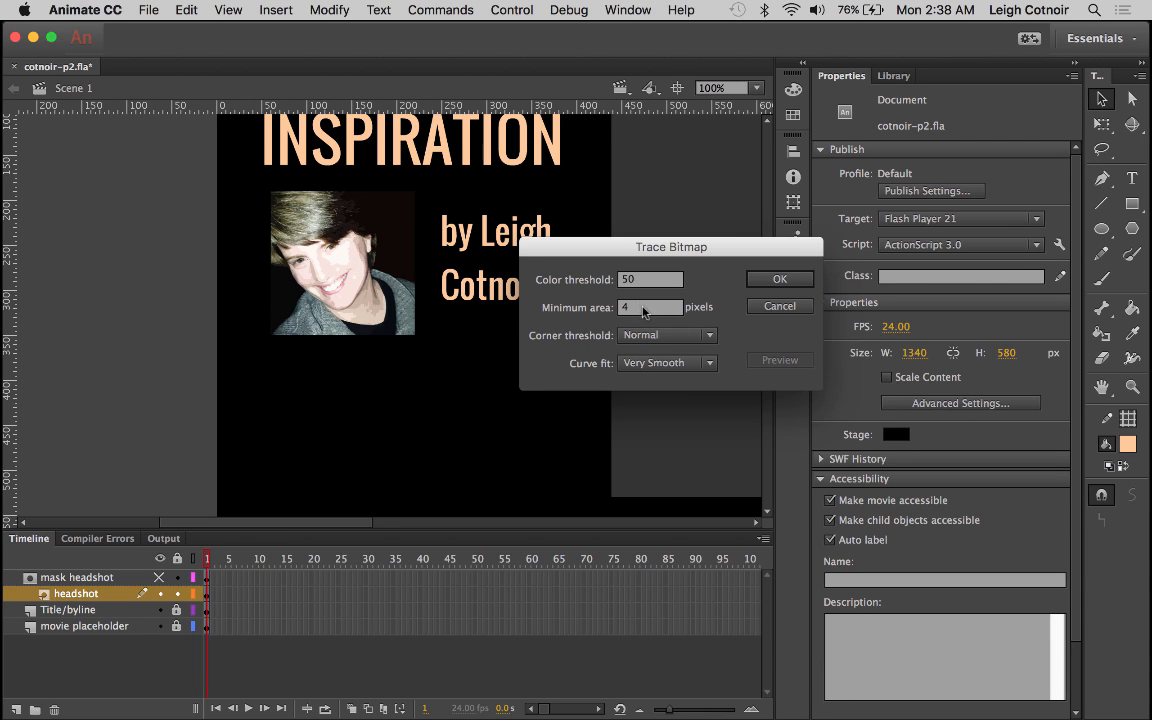
click(665, 363)
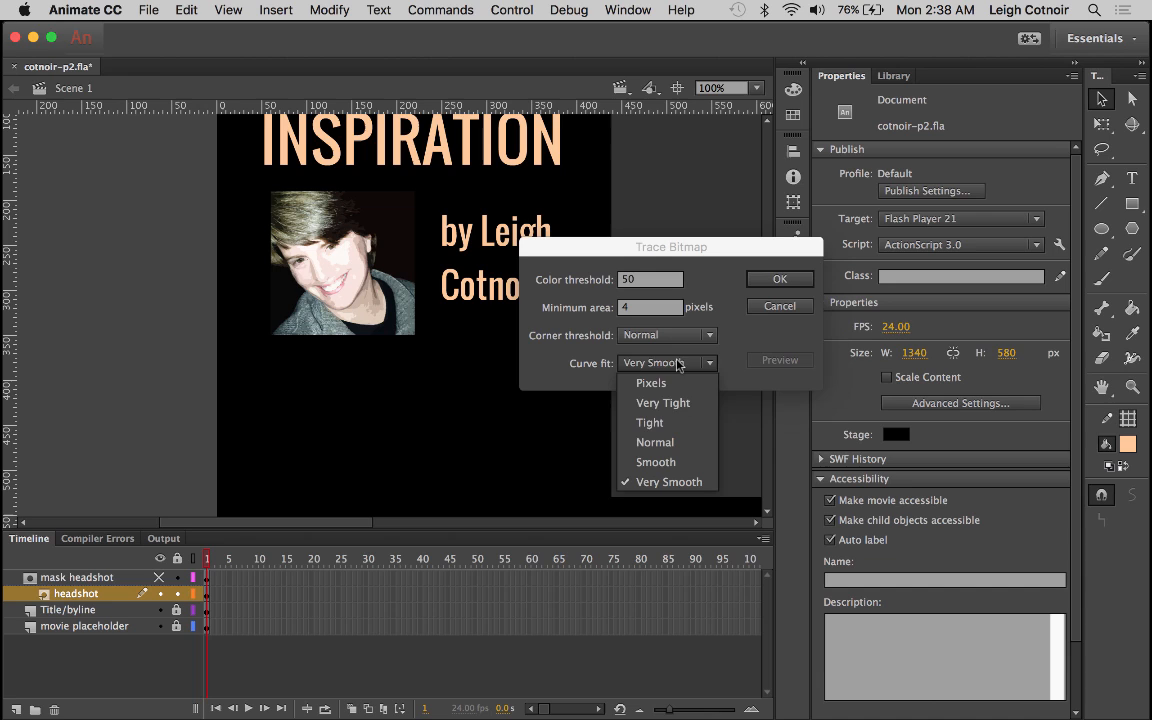
click(667, 423)
click(771, 361)
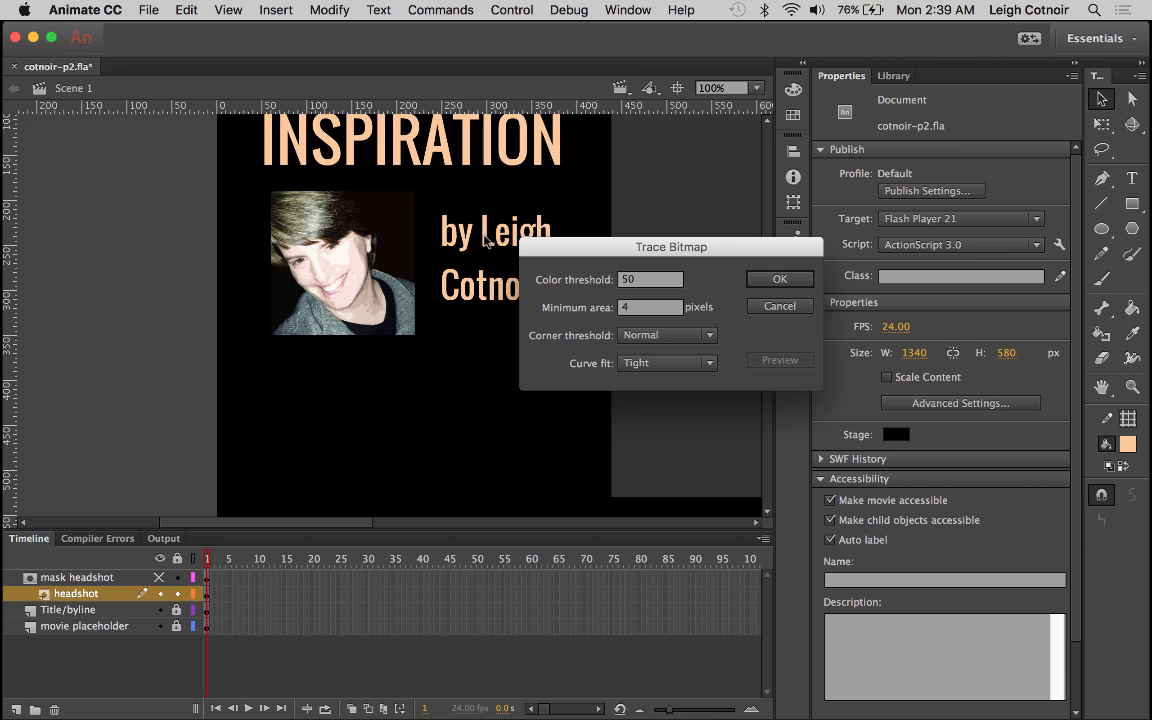
click(785, 306)
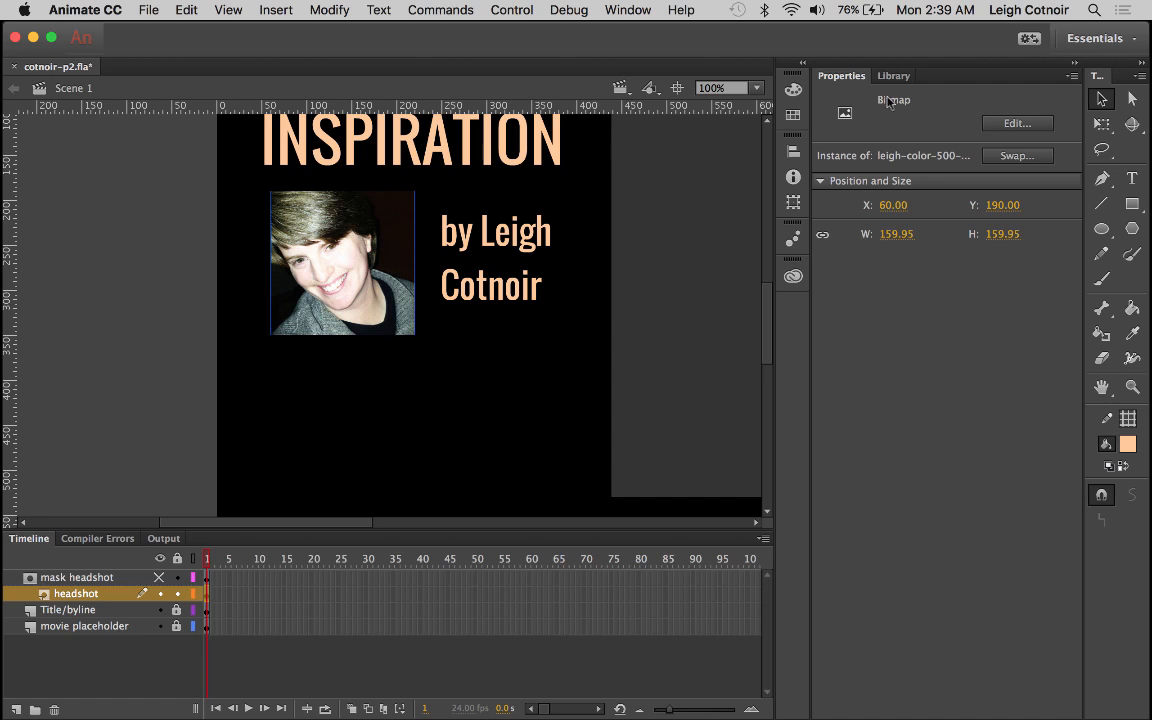
Show the mask headshot layer again and lock both it and the headshot layer so the circular mask applies
click(179, 594)
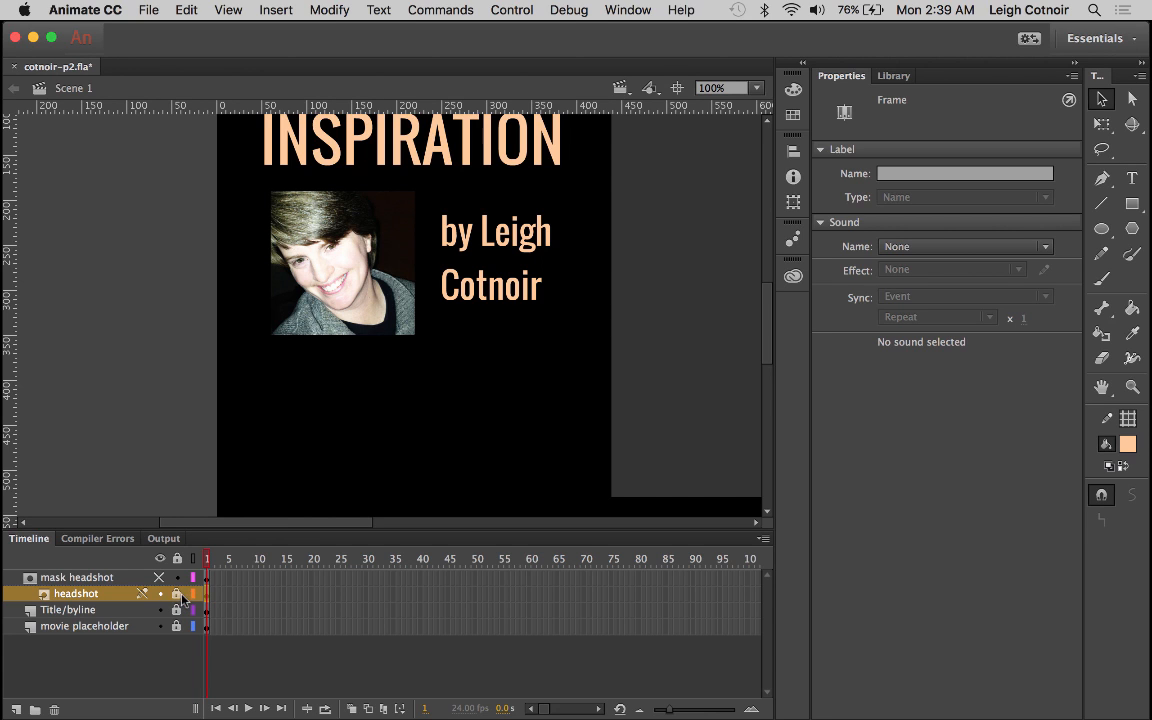
click(176, 594)
click(159, 577)
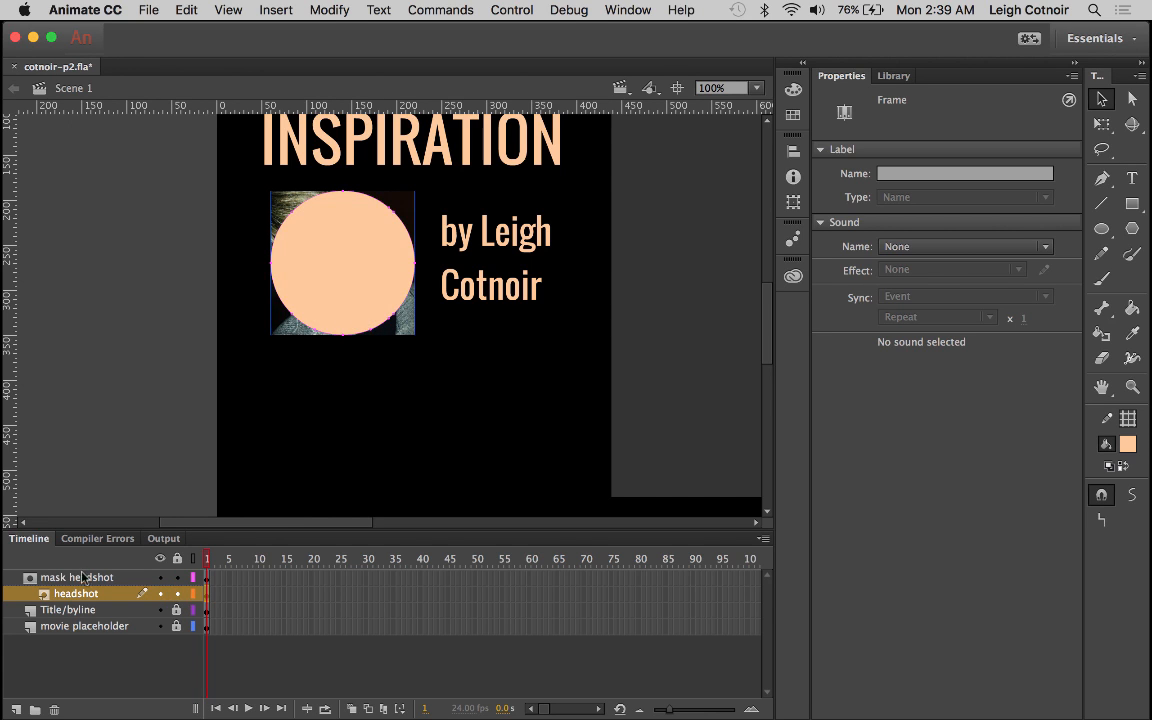
click(176, 594)
click(176, 577)
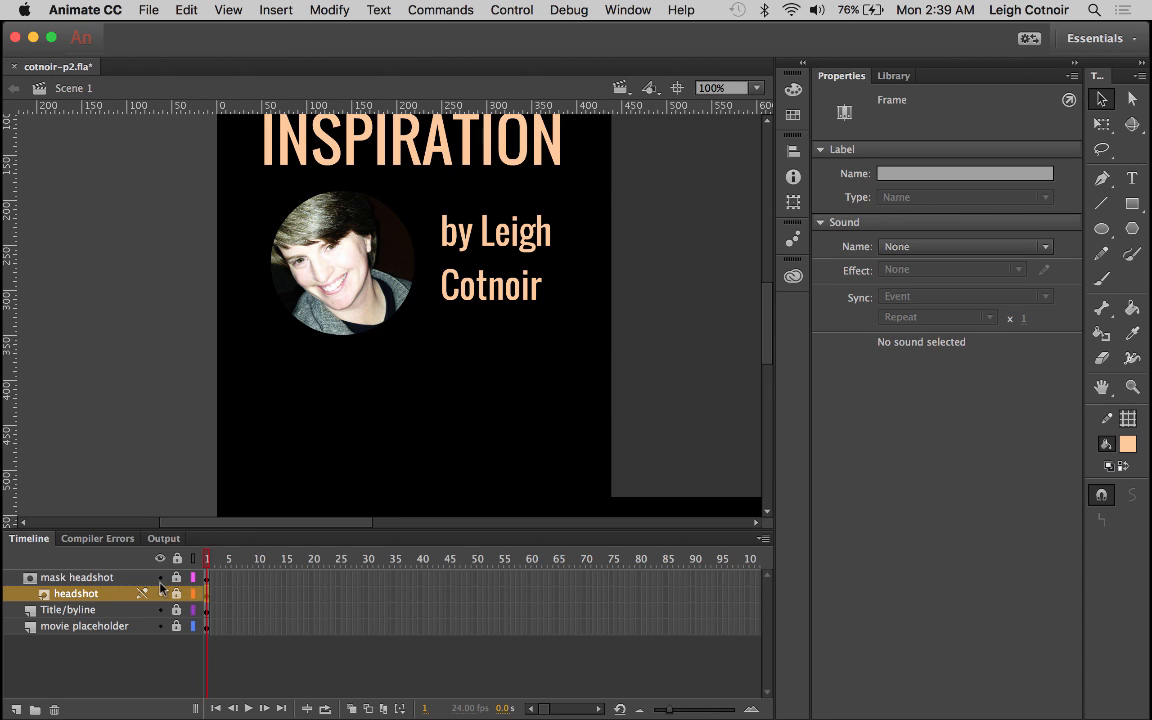
Unlock the mask headshot layer to view its circle over the photo, and lock it again
click(105, 578)
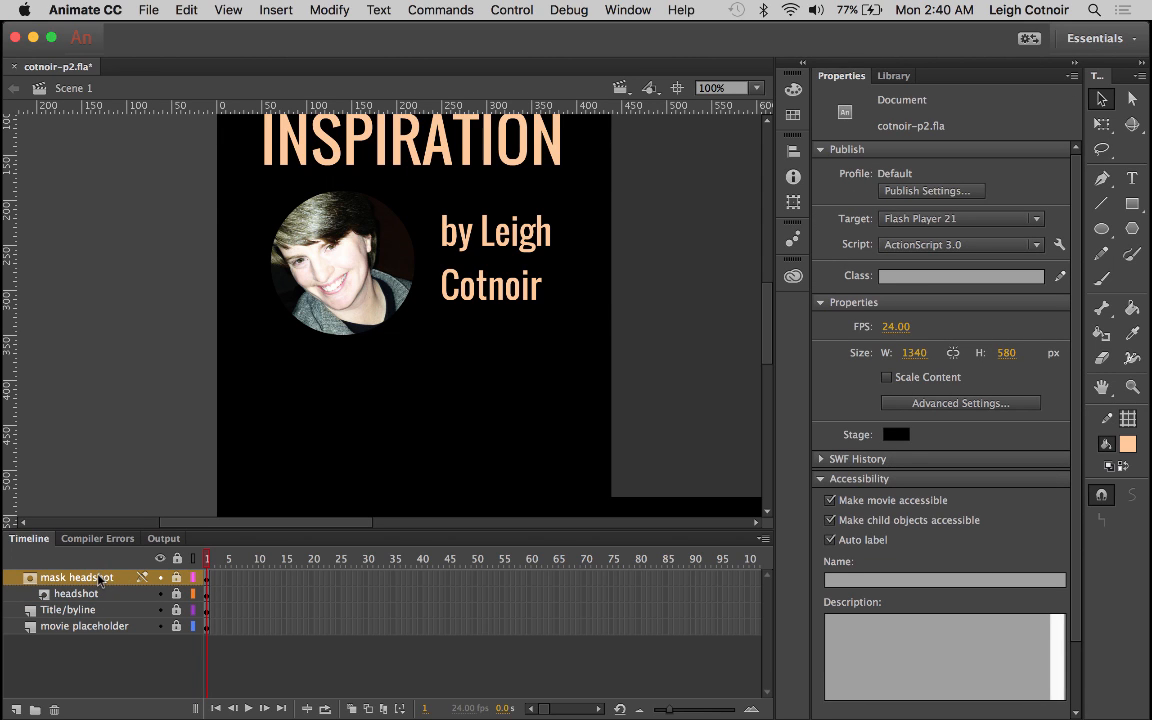
click(176, 578)
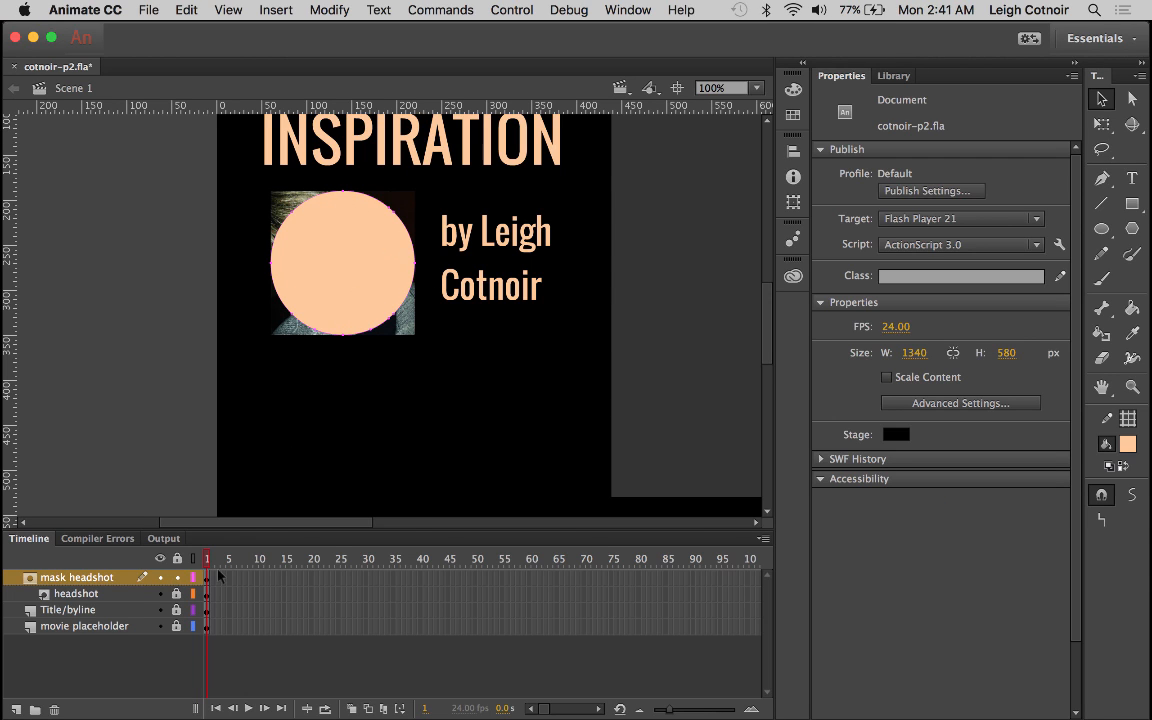
click(177, 579)
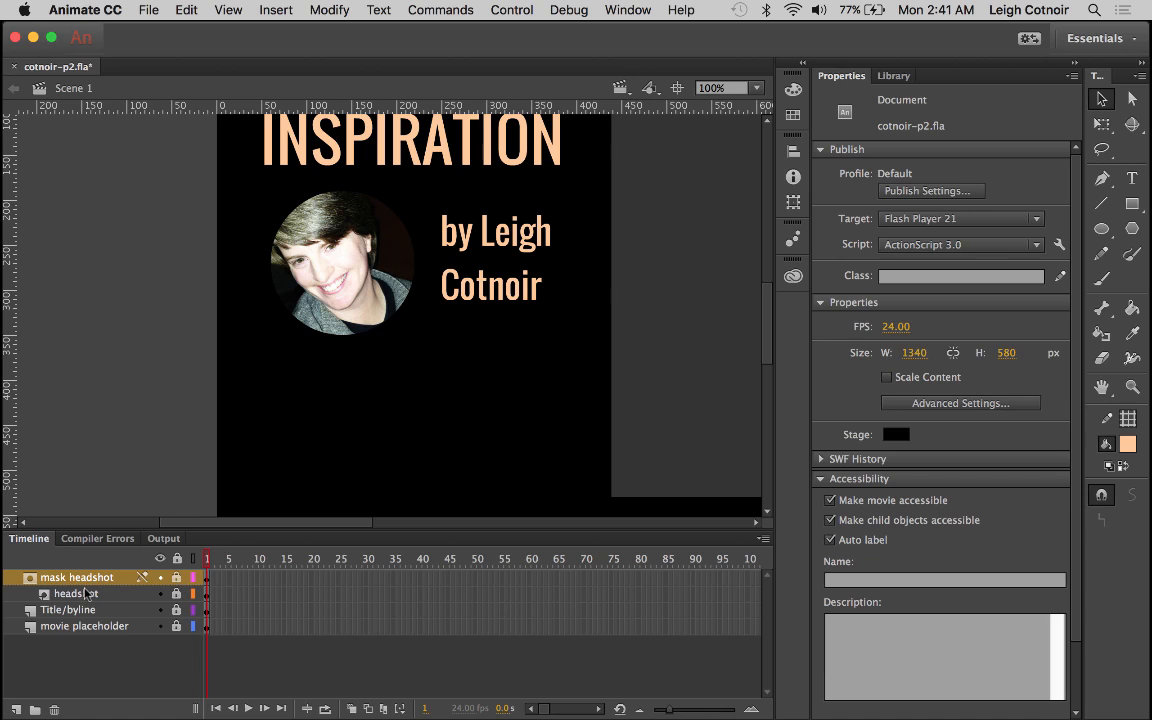
Duplicate the mask headshot layer
click(33, 582)
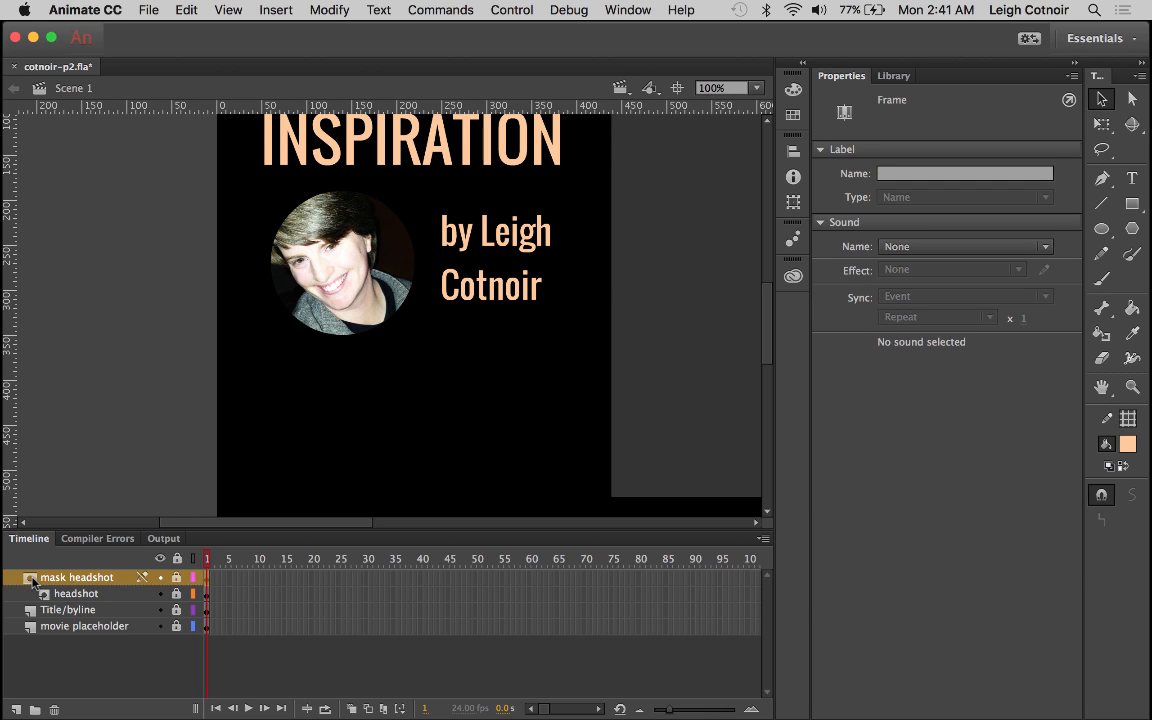
right_click(33, 582)
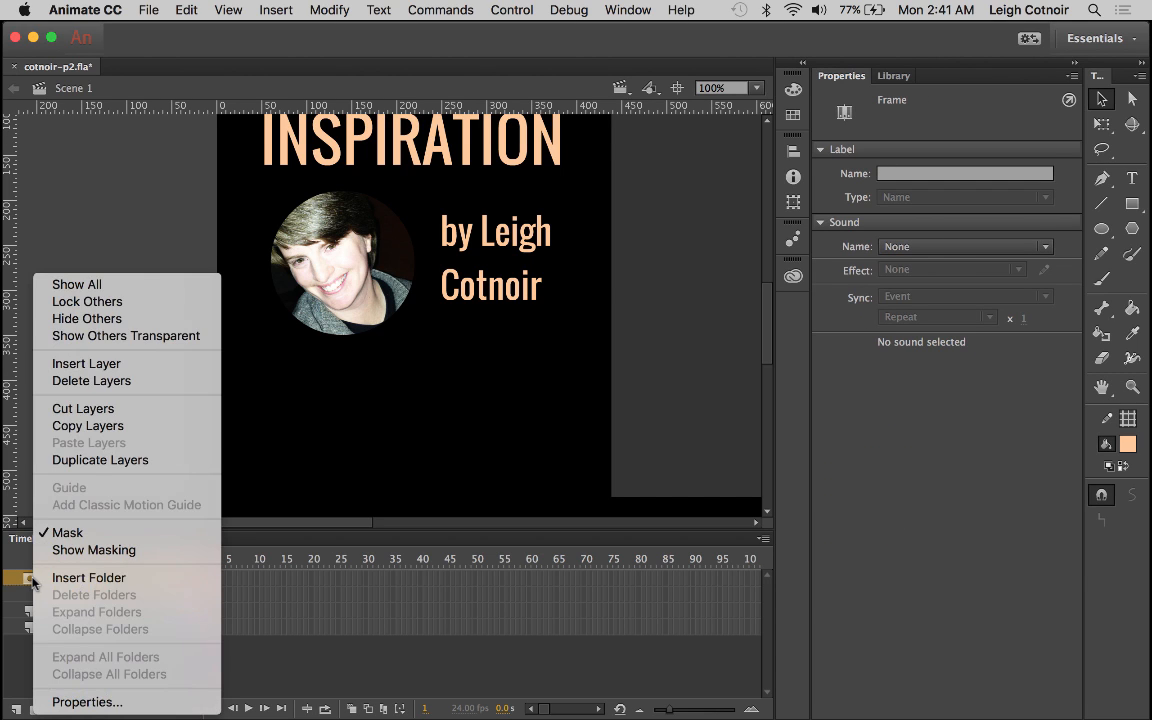
click(84, 460)
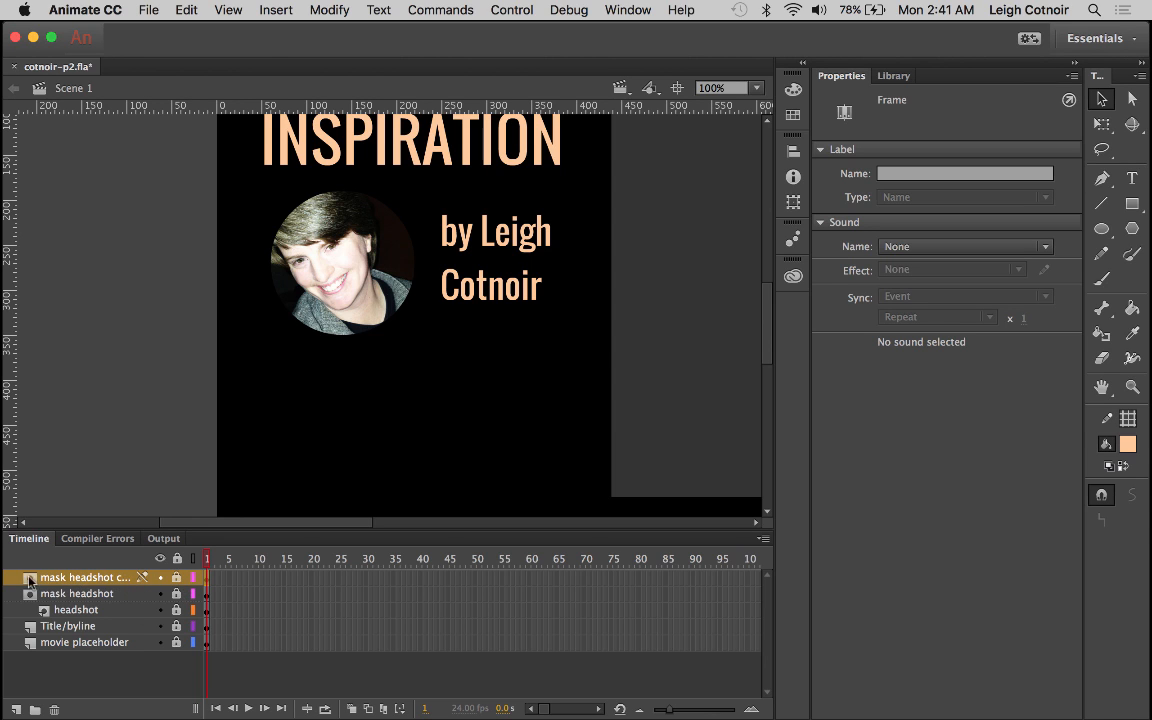
Unlock the duplicated mask headshot layer and turn off its mask setting so it becomes a normal layer
click(176, 578)
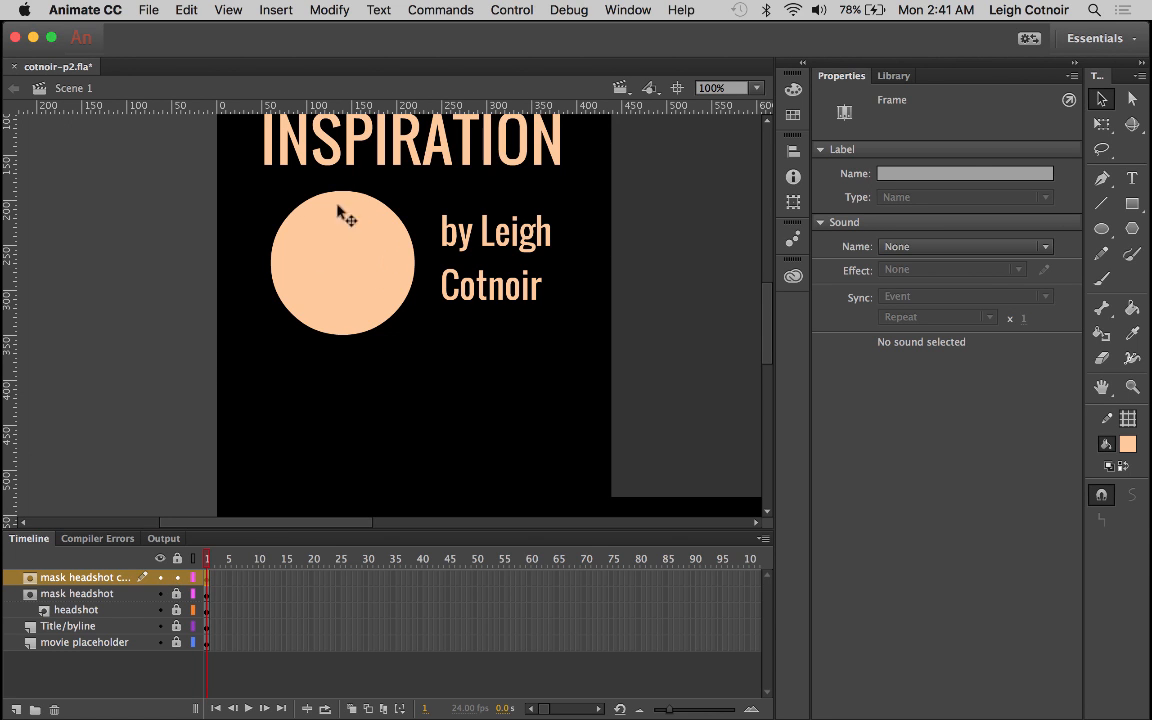
click(336, 260)
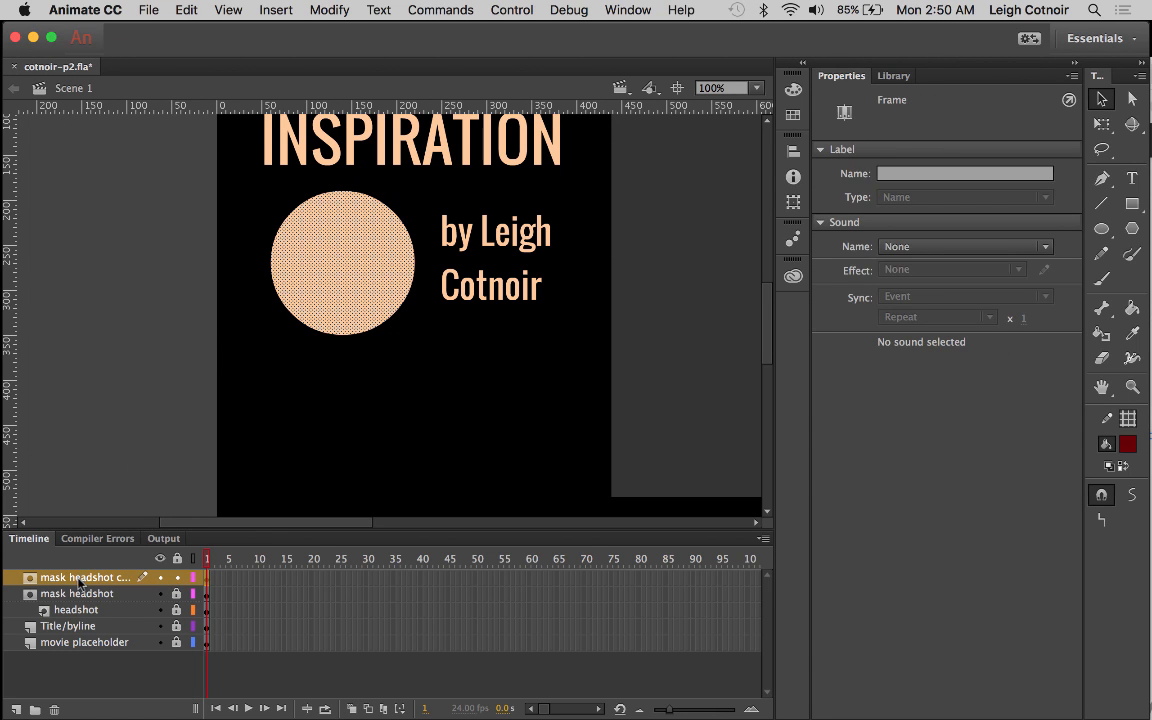
right_click(80, 580)
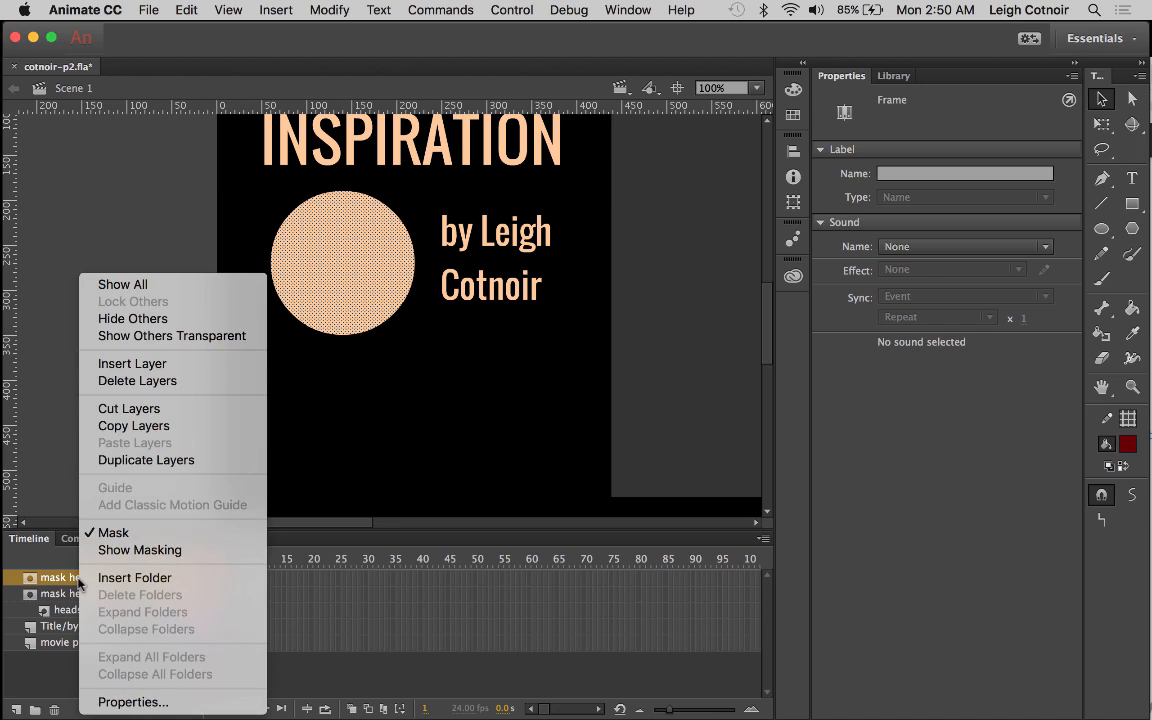
click(110, 534)
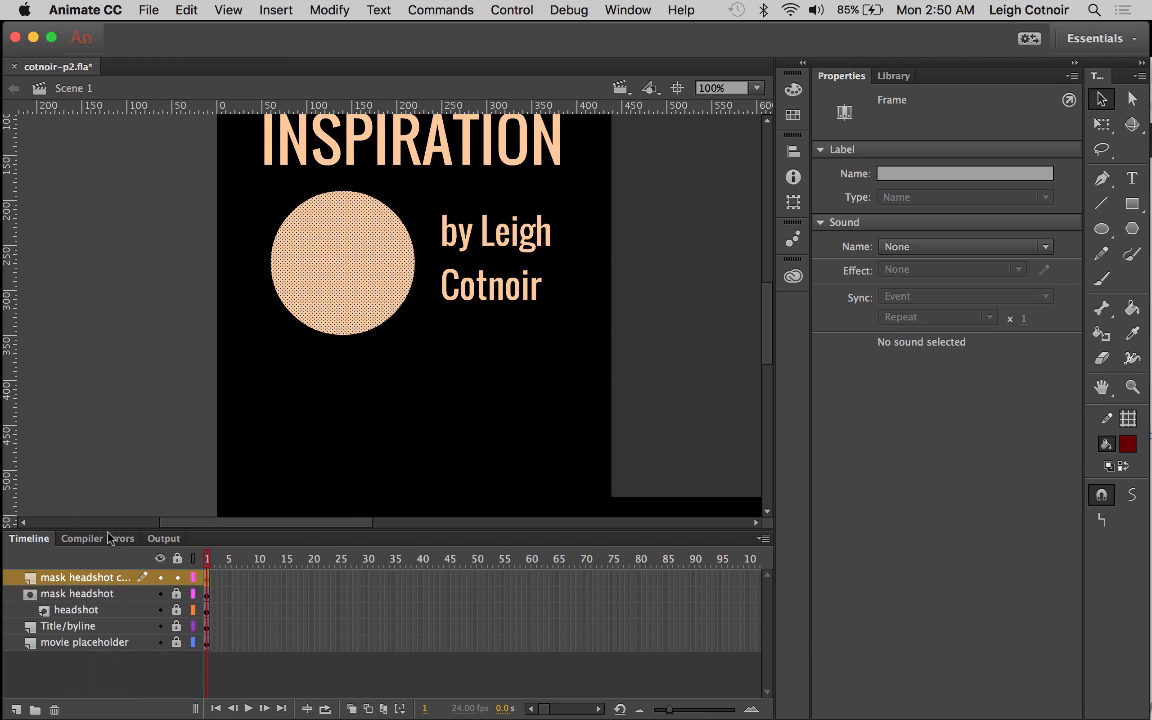
Rename the duplicated mask layer as "headshot stroke"
double_click(61, 580)
text(stroke)
text(headshot)
key(Return)
Convert the circle on the headshot stroke layer into a drawing object
click(227, 222)
click(306, 221)
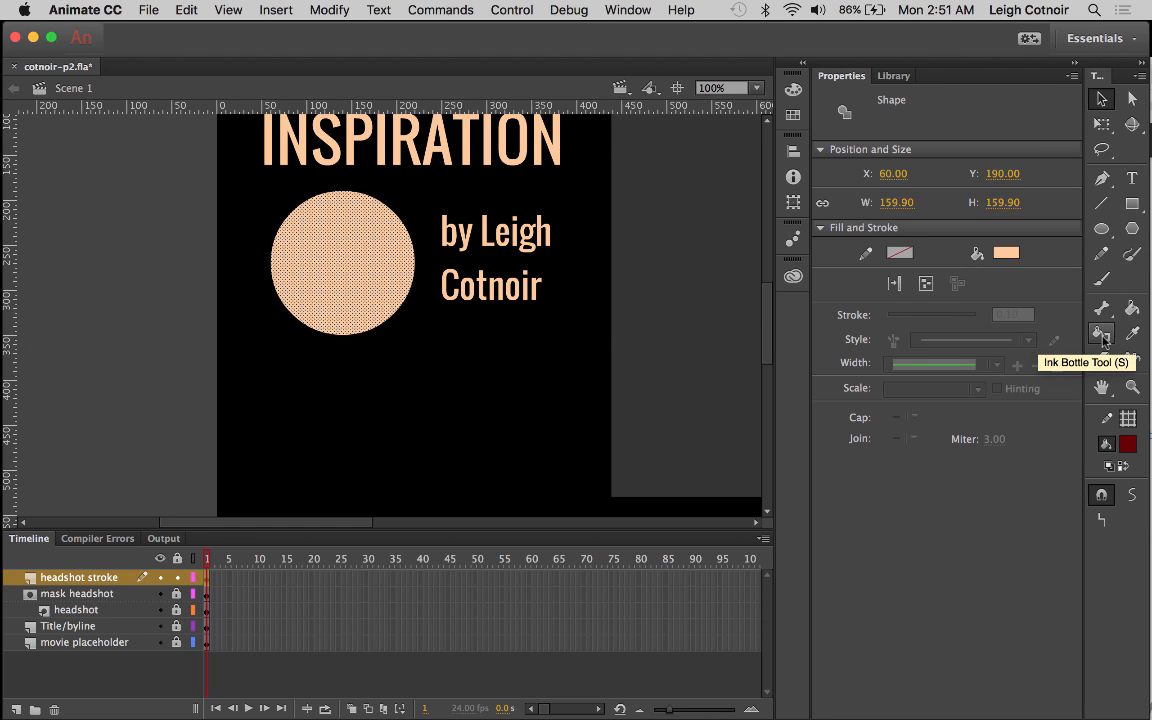
click(1101, 334)
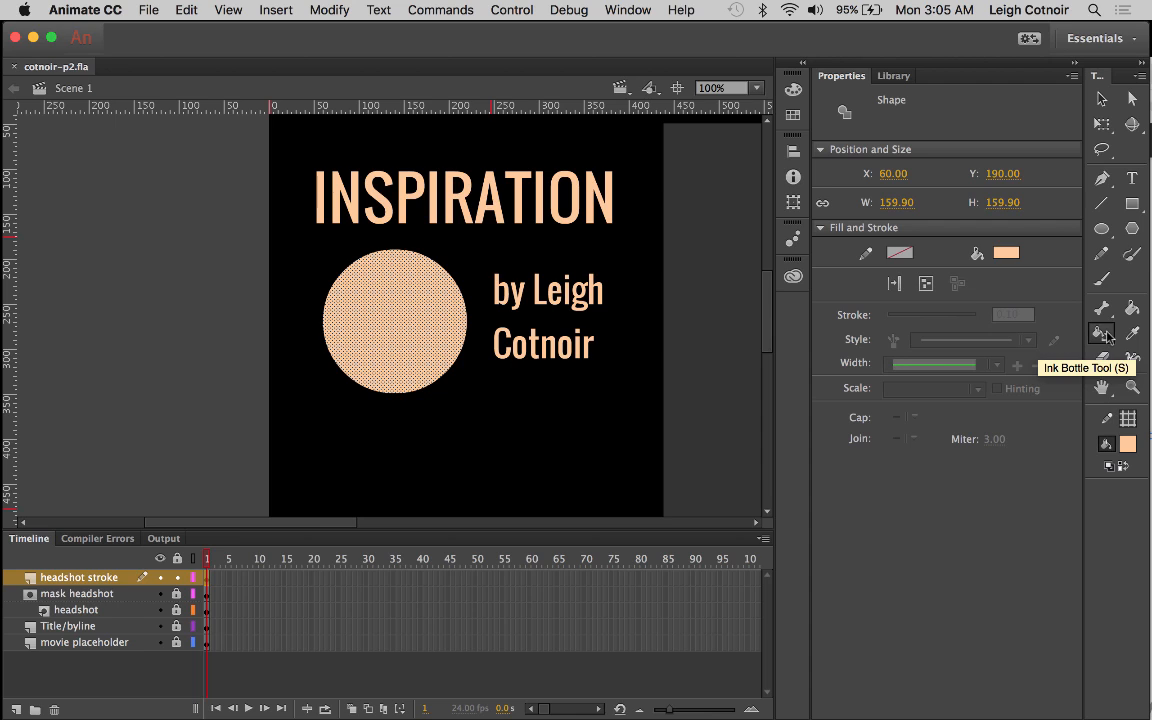
click(1105, 337)
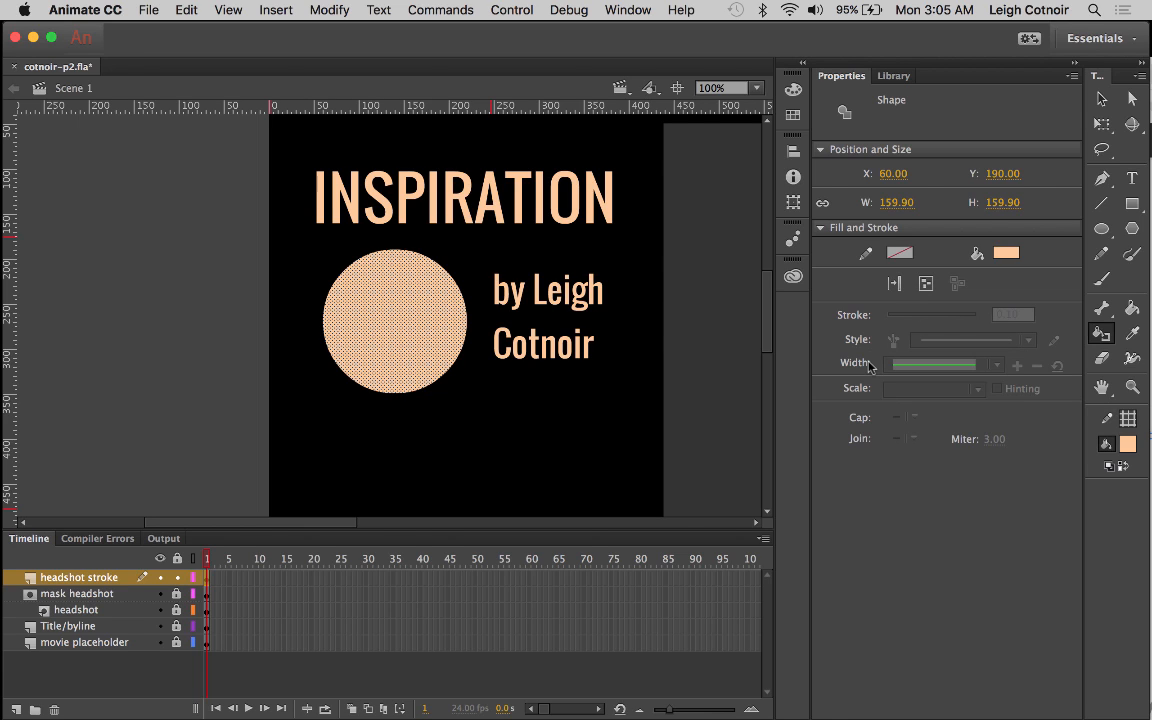
click(925, 285)
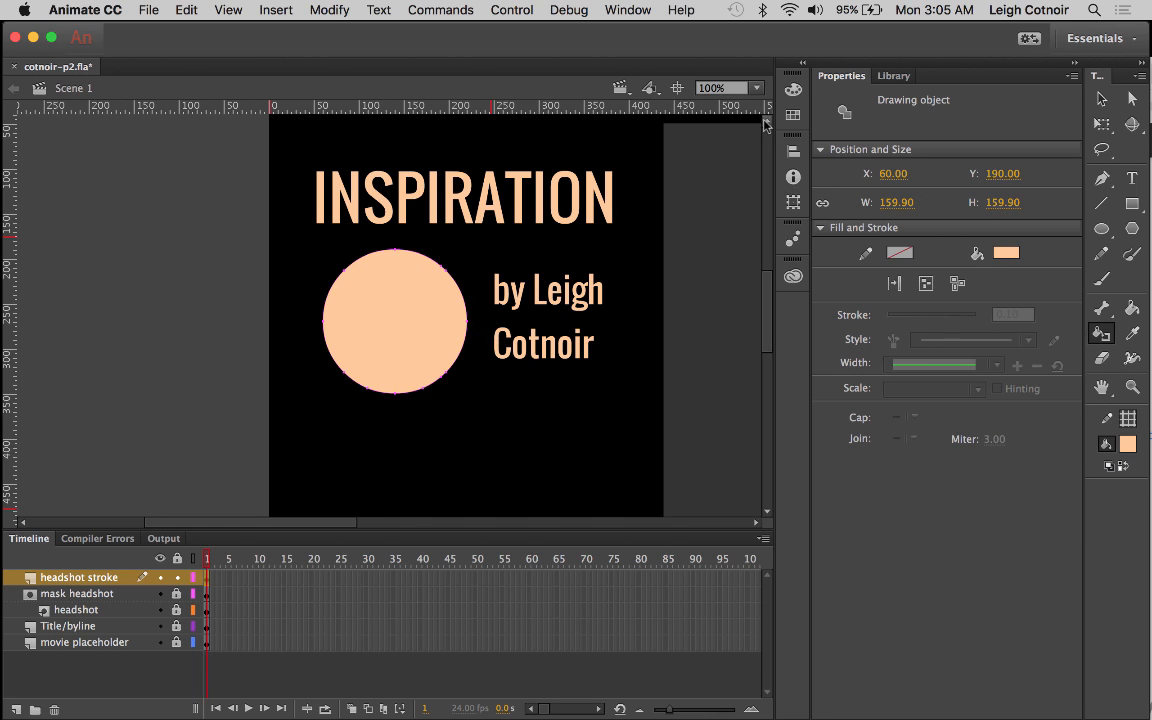
Outline the circle with the Ink Bottle tool and give the stroke 100% alpha and a dark blue color
click(752, 88)
click(731, 207)
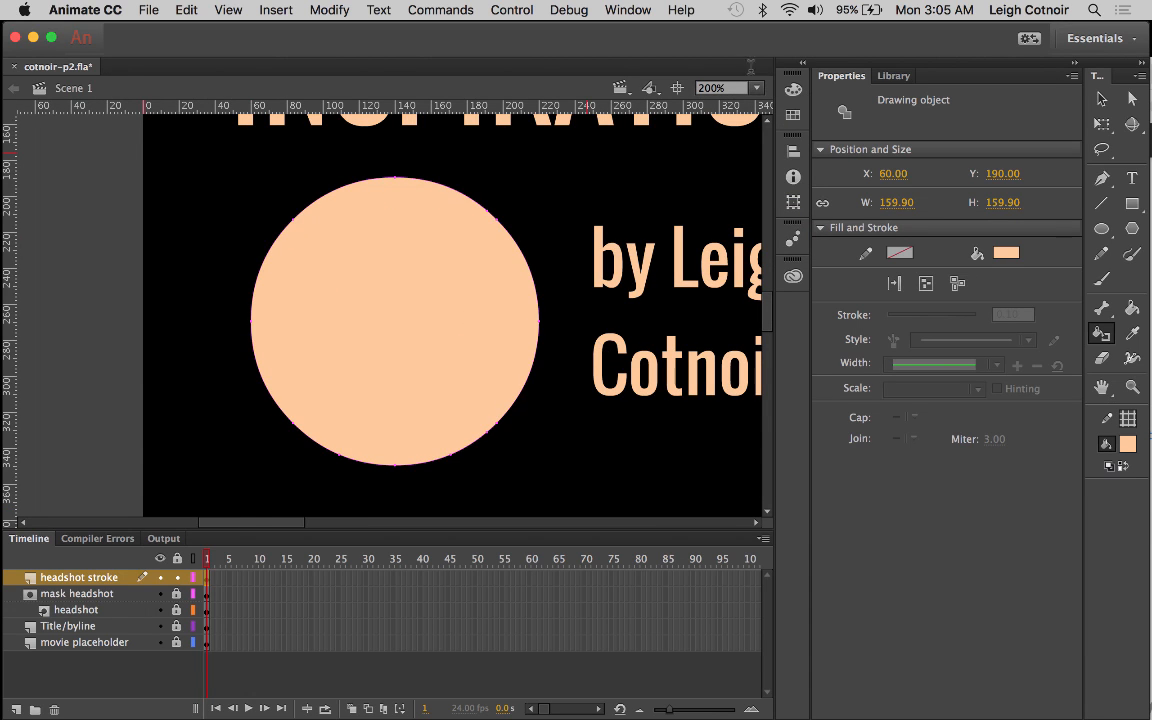
click(740, 88)
click(731, 224)
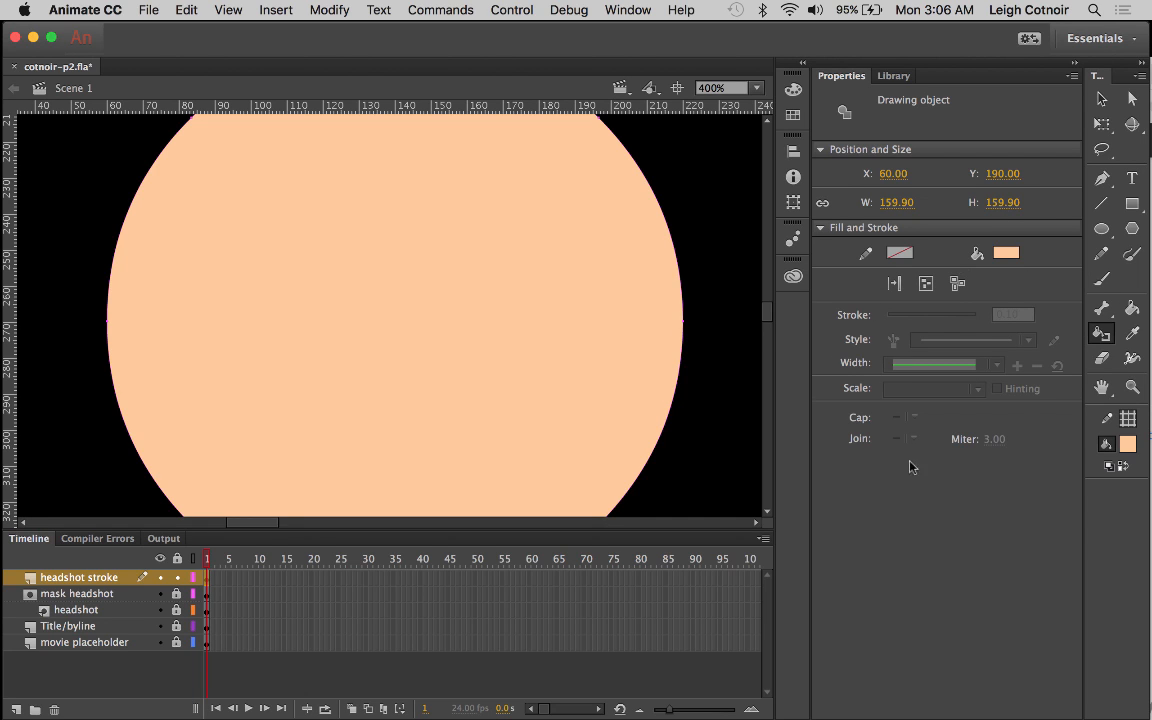
click(686, 330)
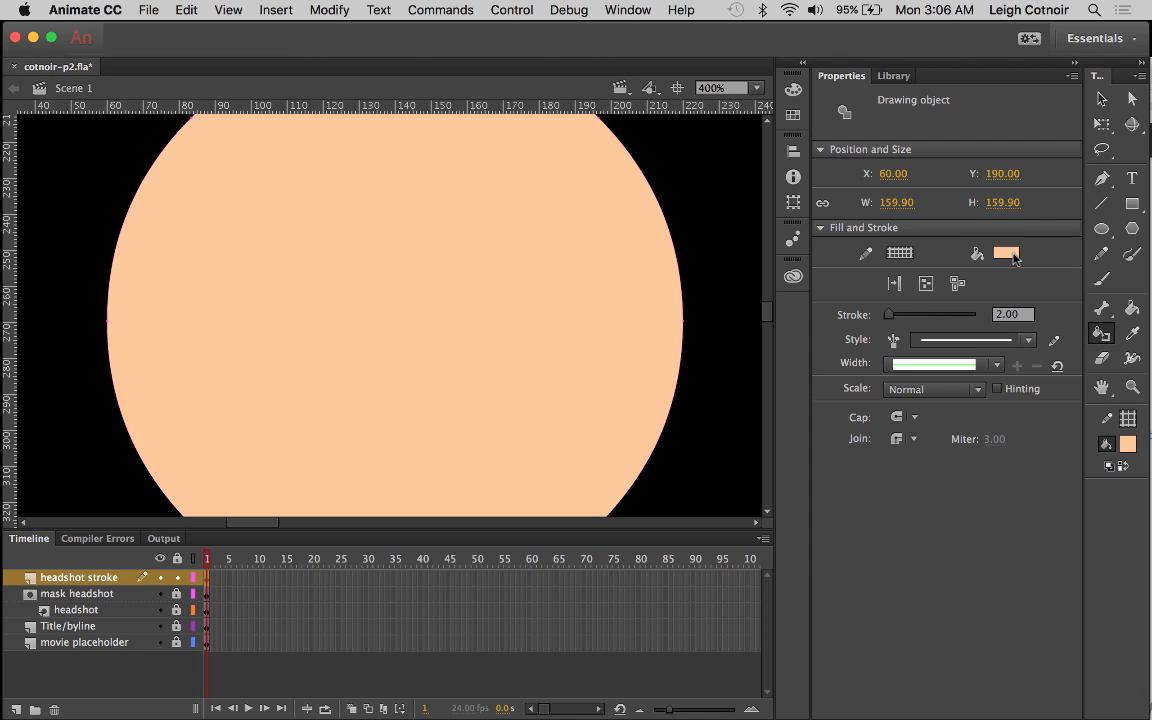
click(903, 254)
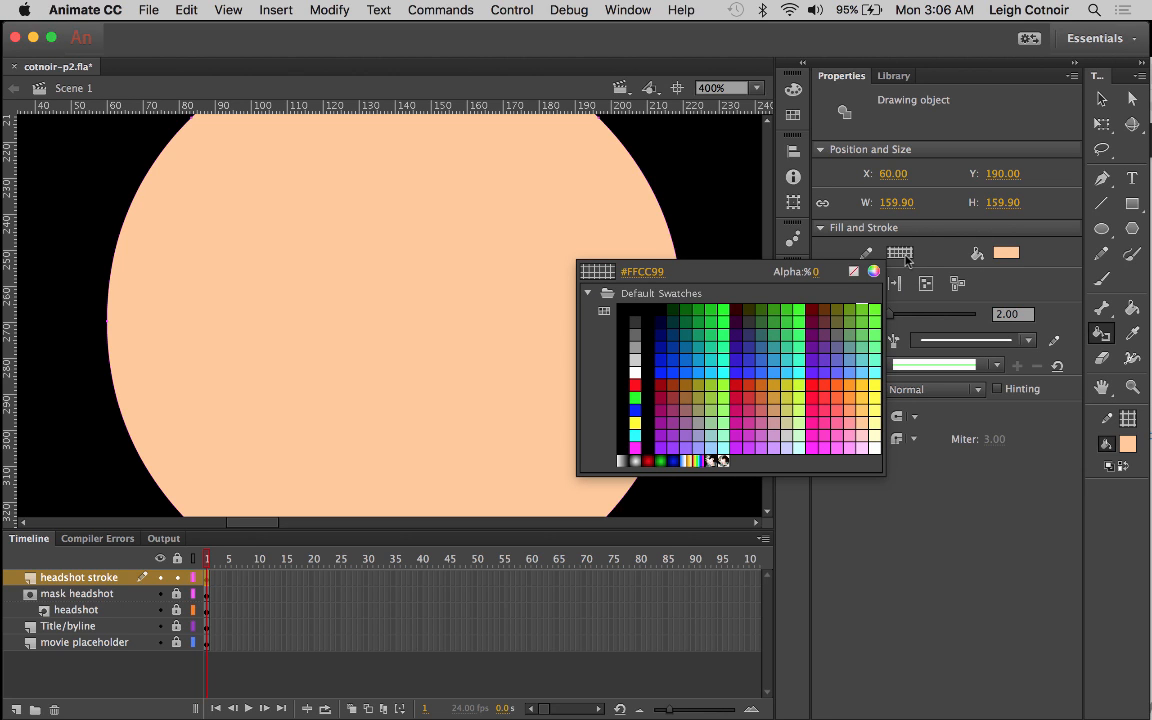
drag(815, 271, 880, 271)
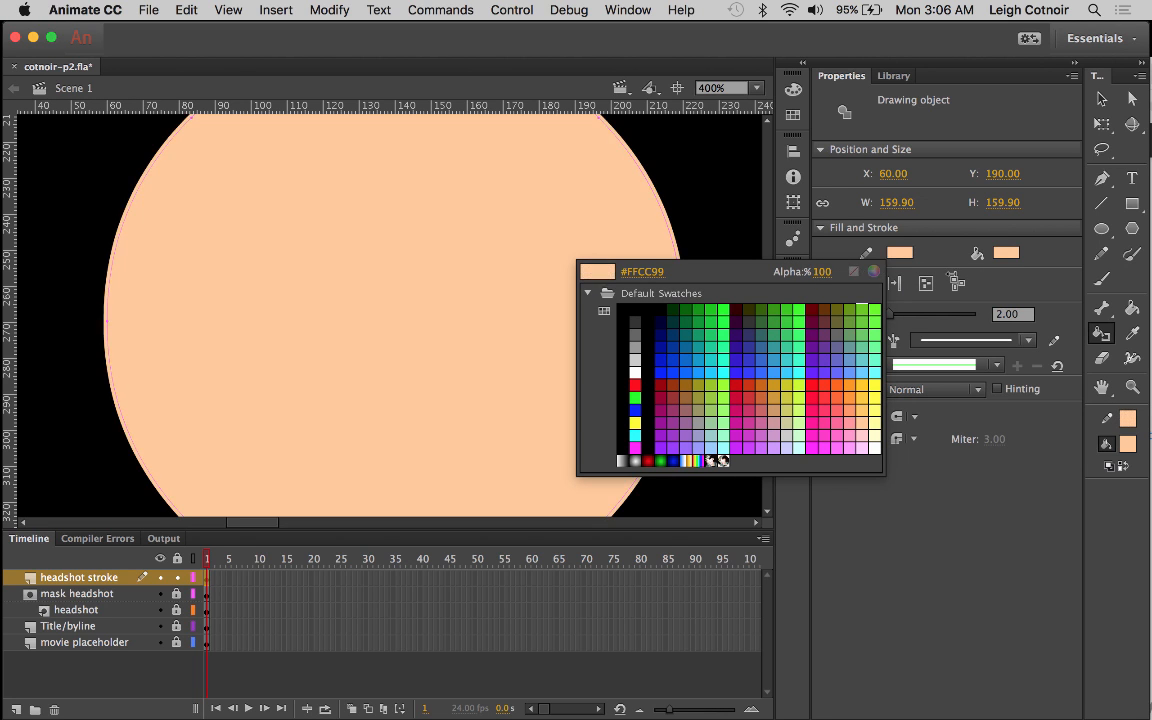
click(900, 253)
click(758, 336)
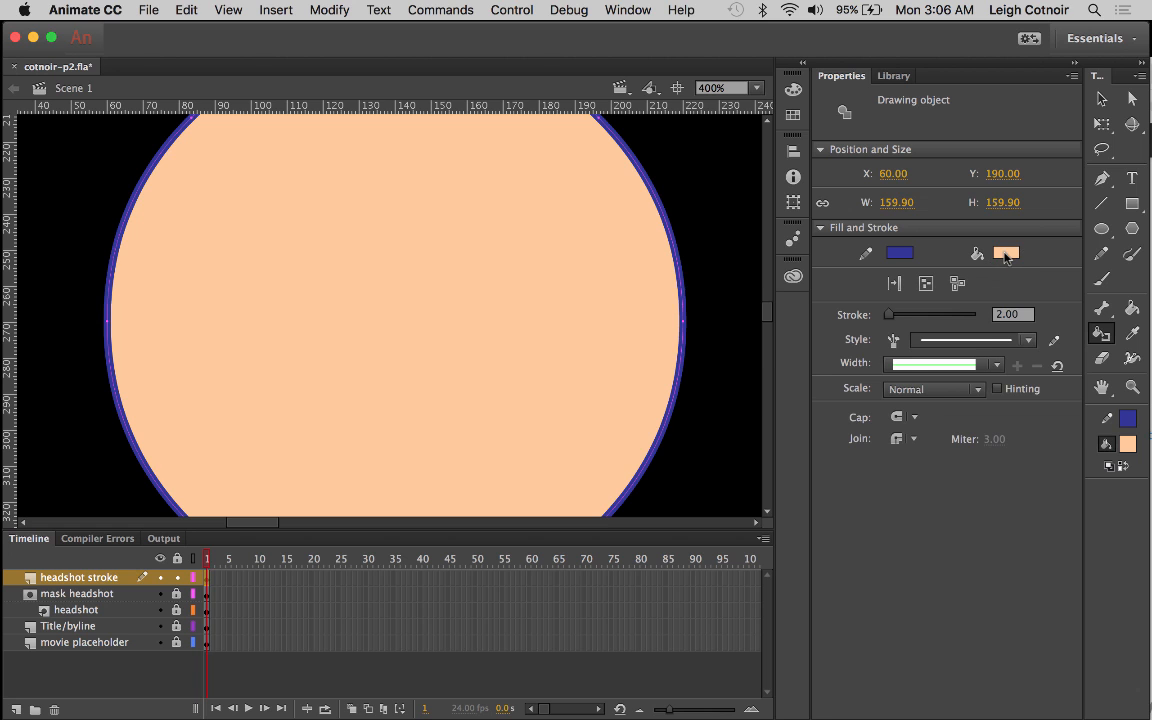
Set the circle's fill alpha to 0% and recolor its stroke to #FFCC99
click(1005, 255)
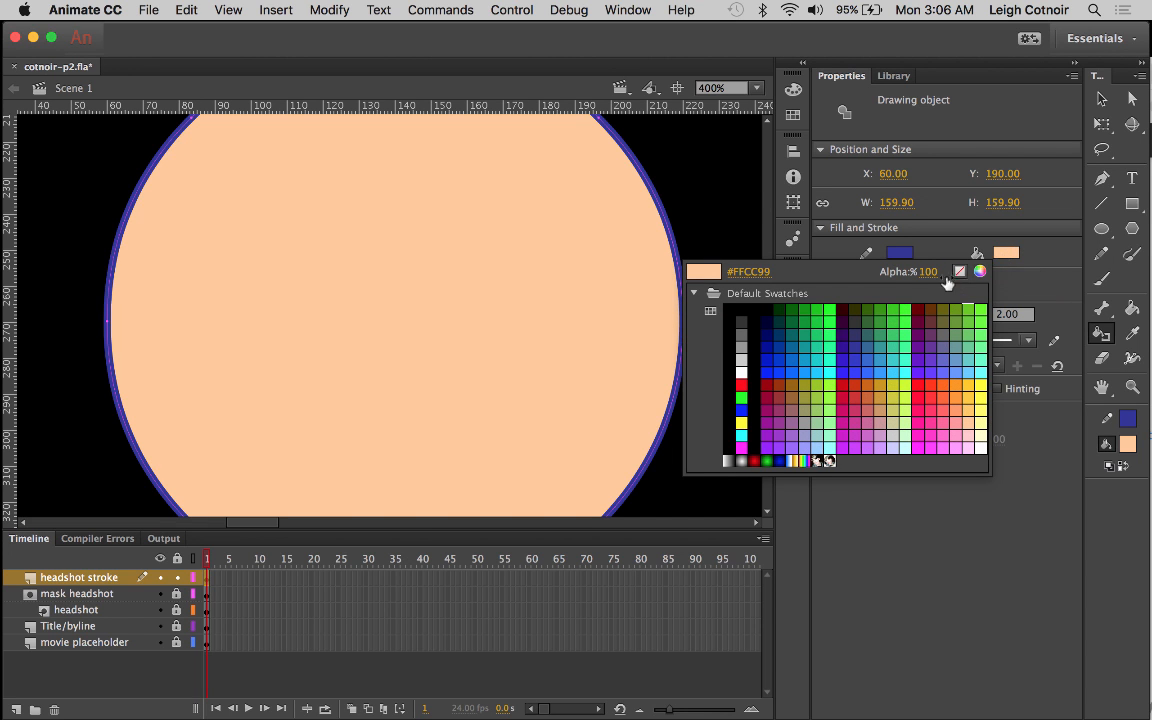
drag(928, 271, 838, 285)
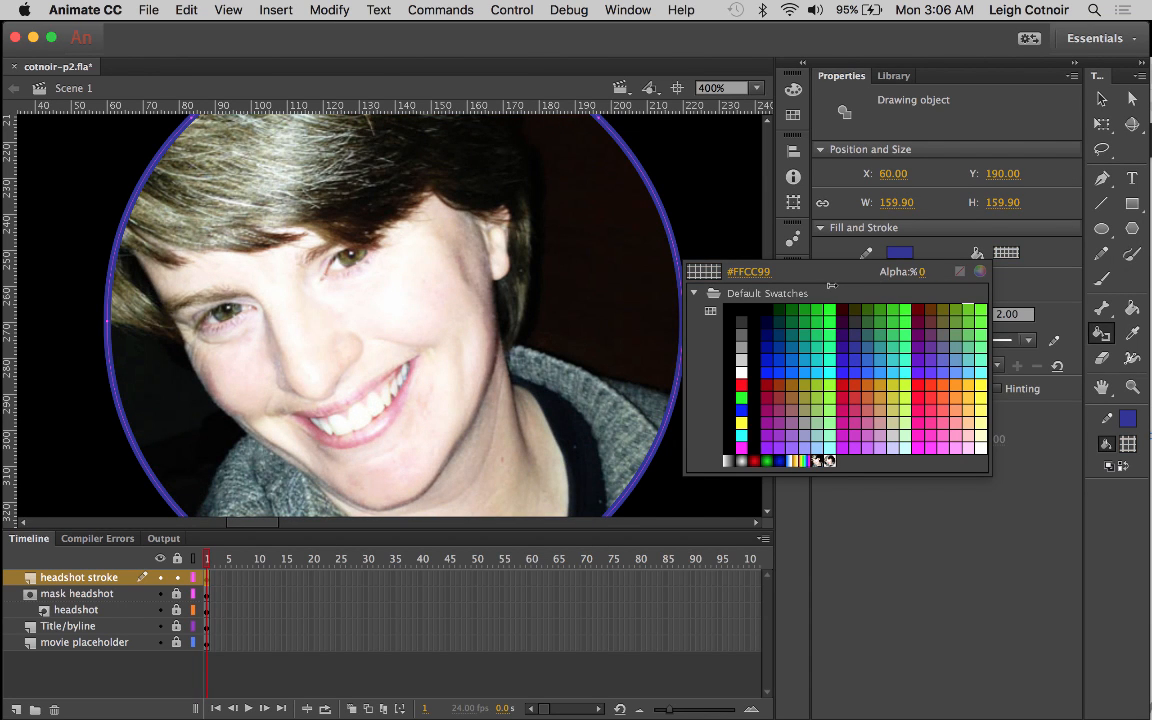
drag(832, 286, 839, 291)
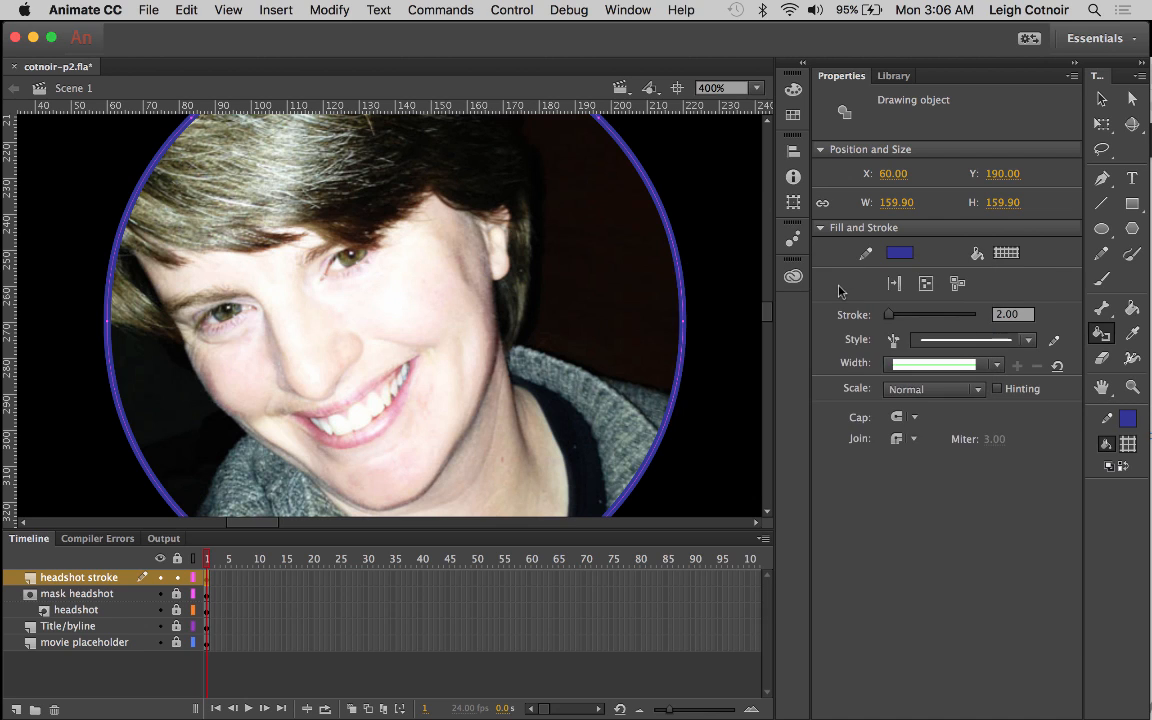
click(1006, 255)
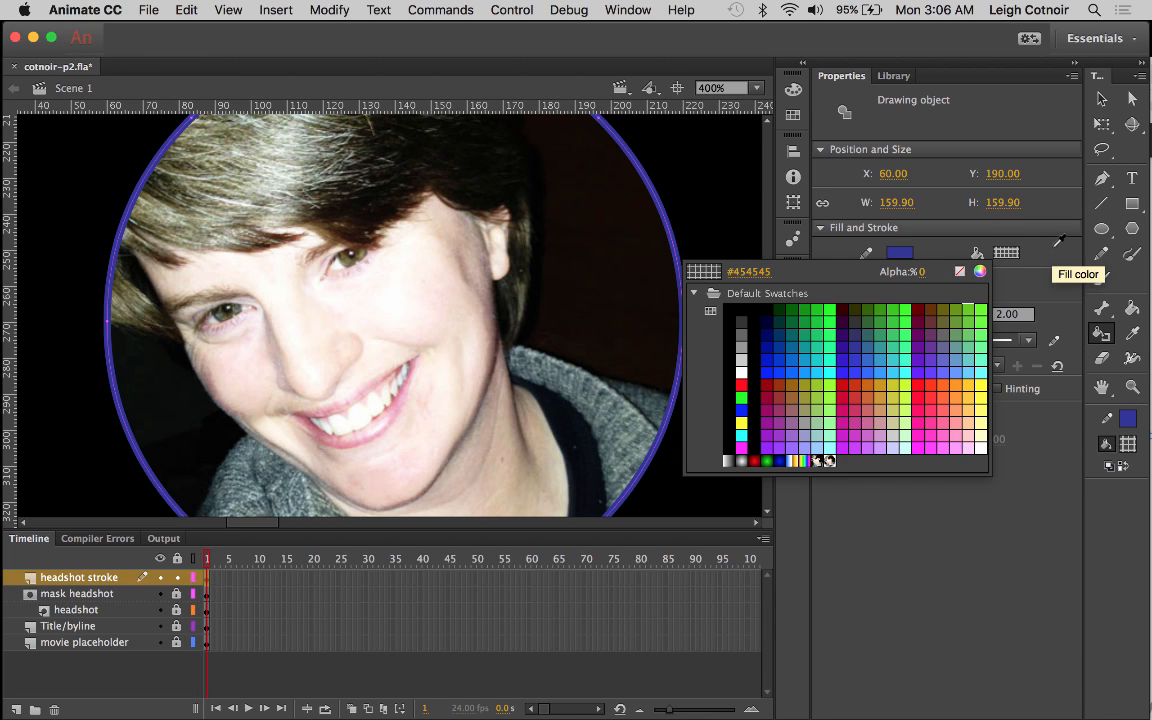
click(1054, 246)
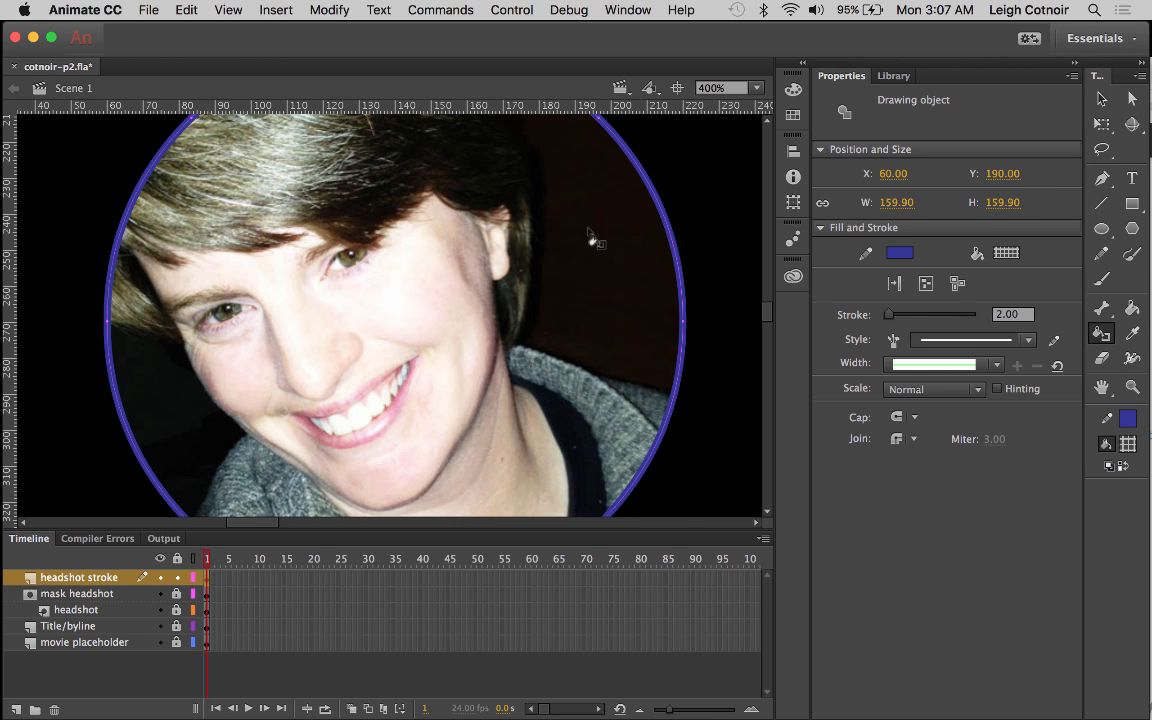
click(900, 255)
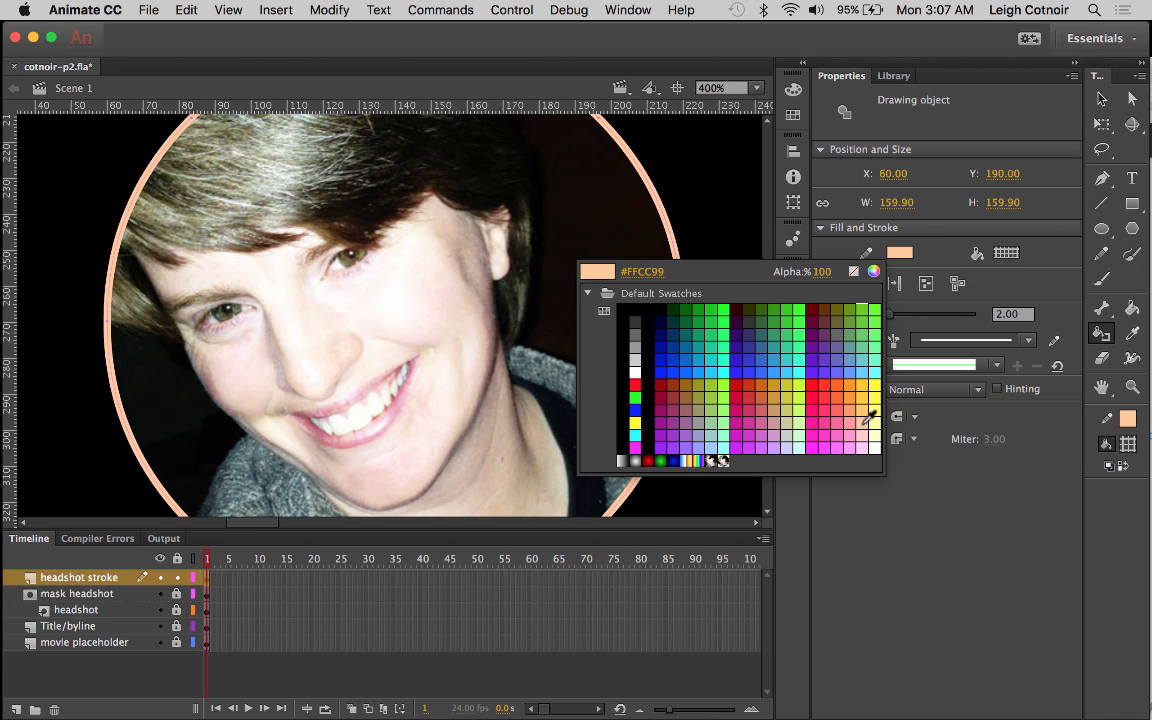
click(864, 424)
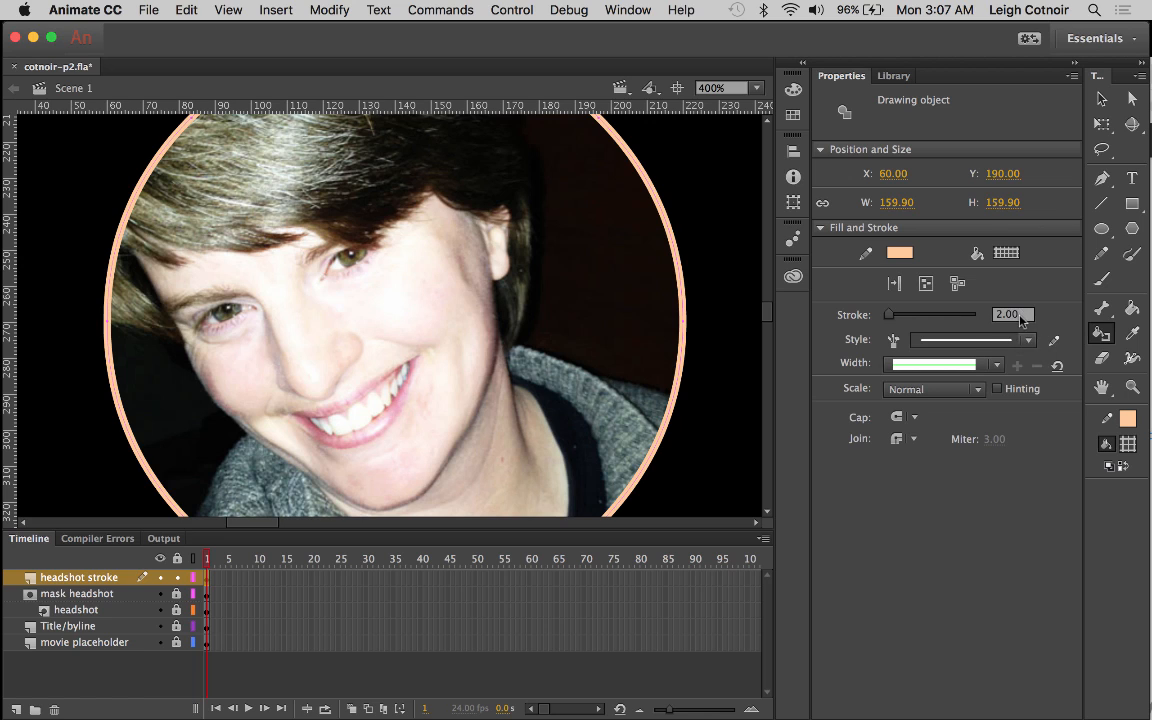
Set the stroke size of the circle around the headshot to 1.5
click(704, 88)
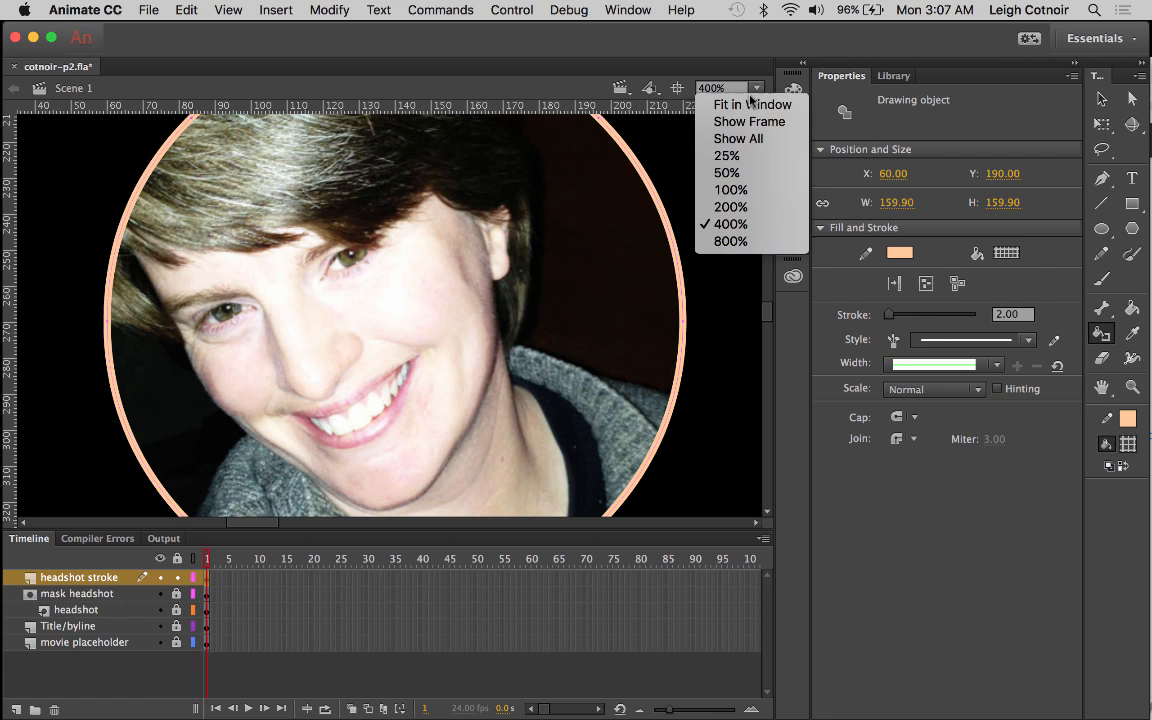
click(731, 176)
scroll(620, 300, right, 5)
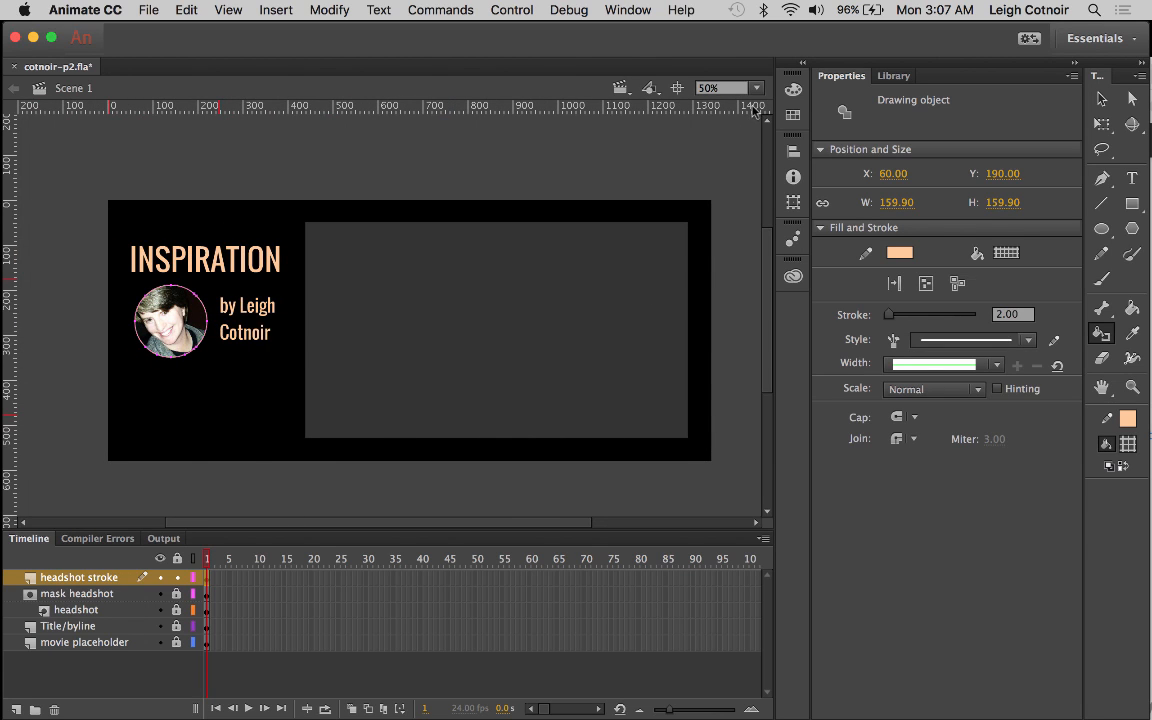
click(677, 89)
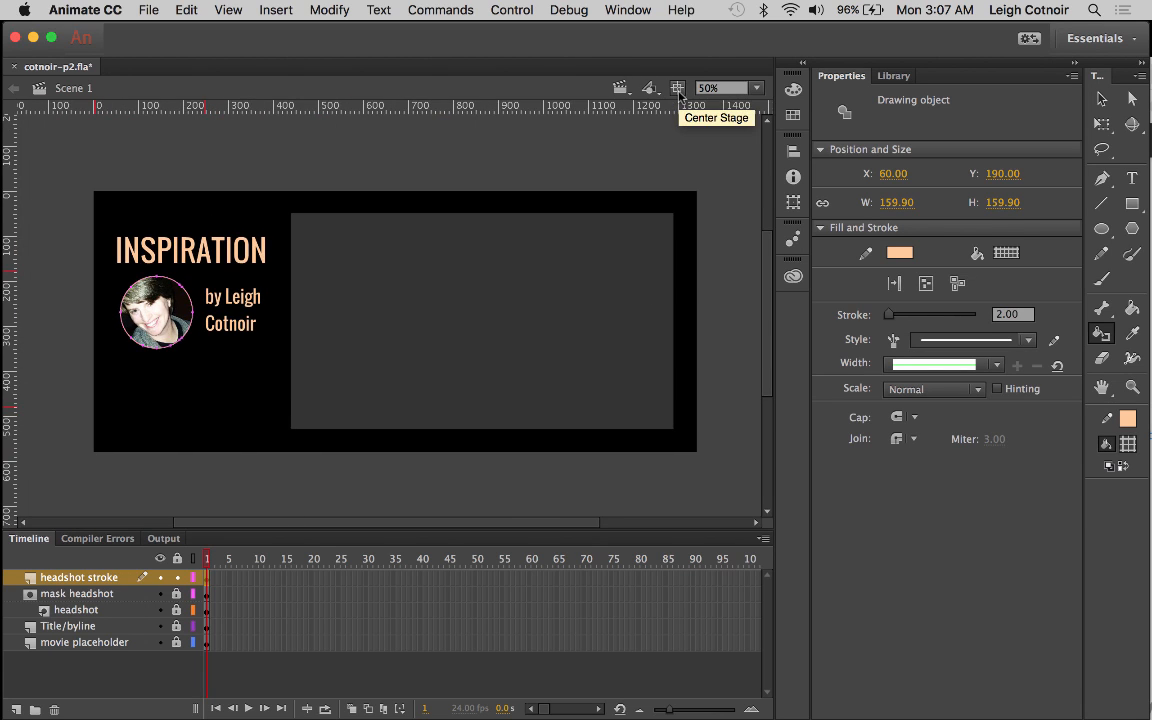
key(v)
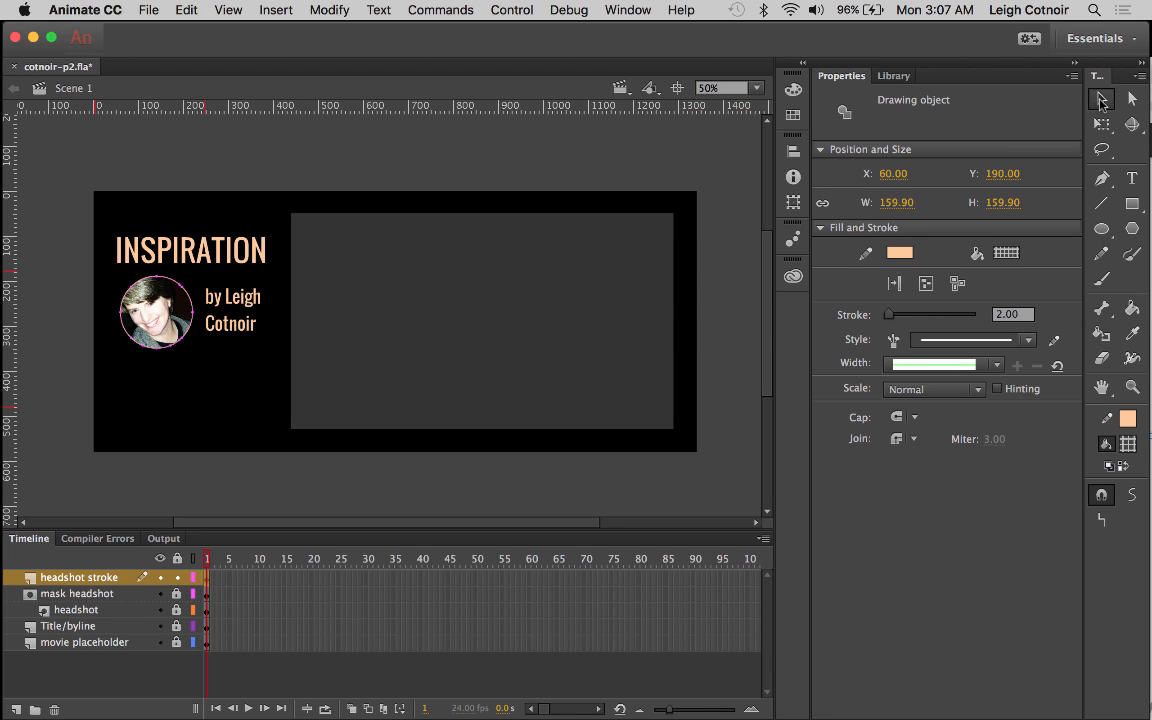
click(688, 151)
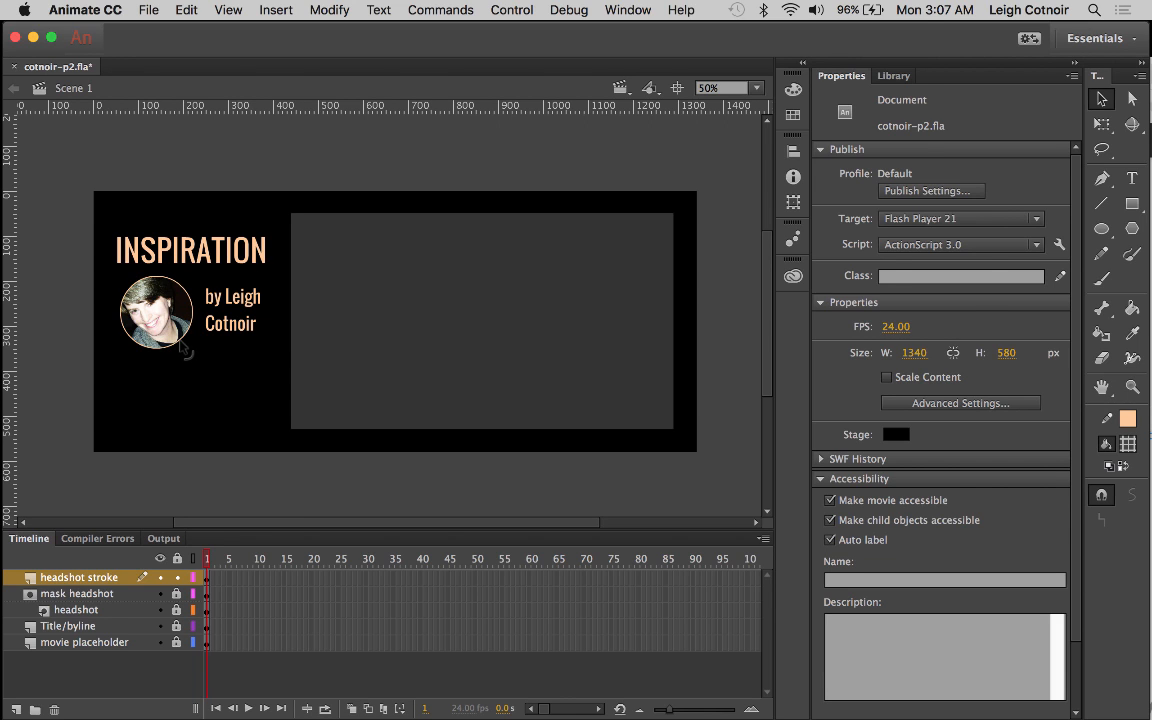
click(183, 349)
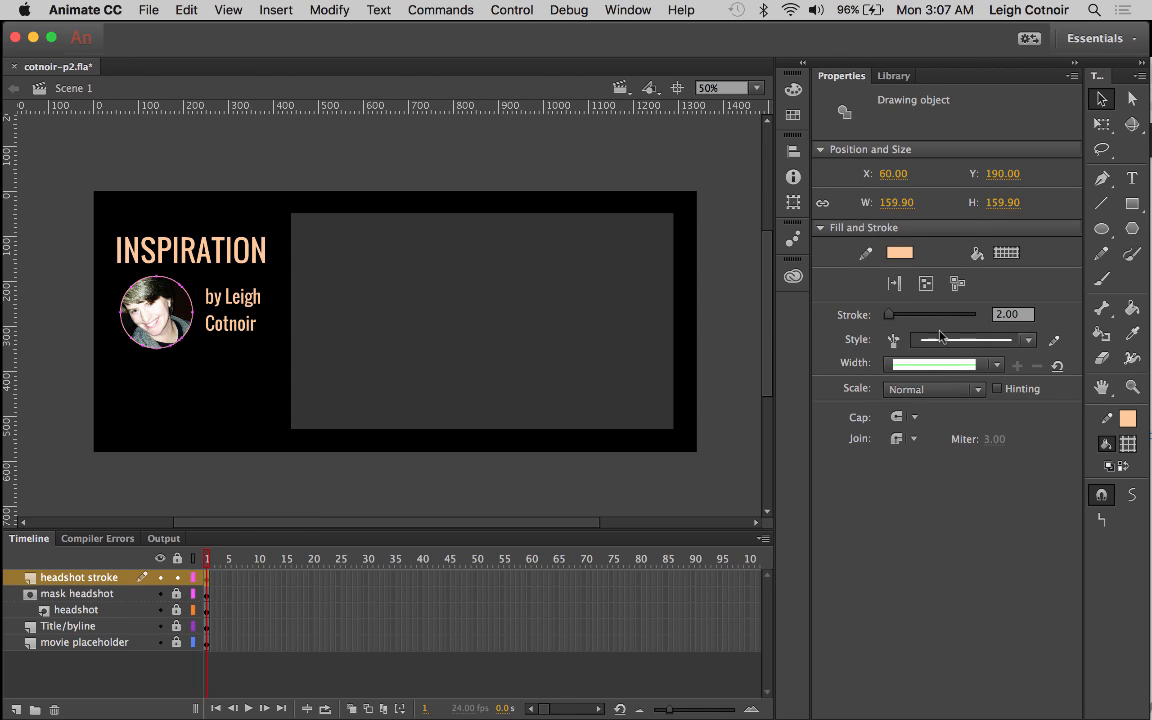
click(1012, 315)
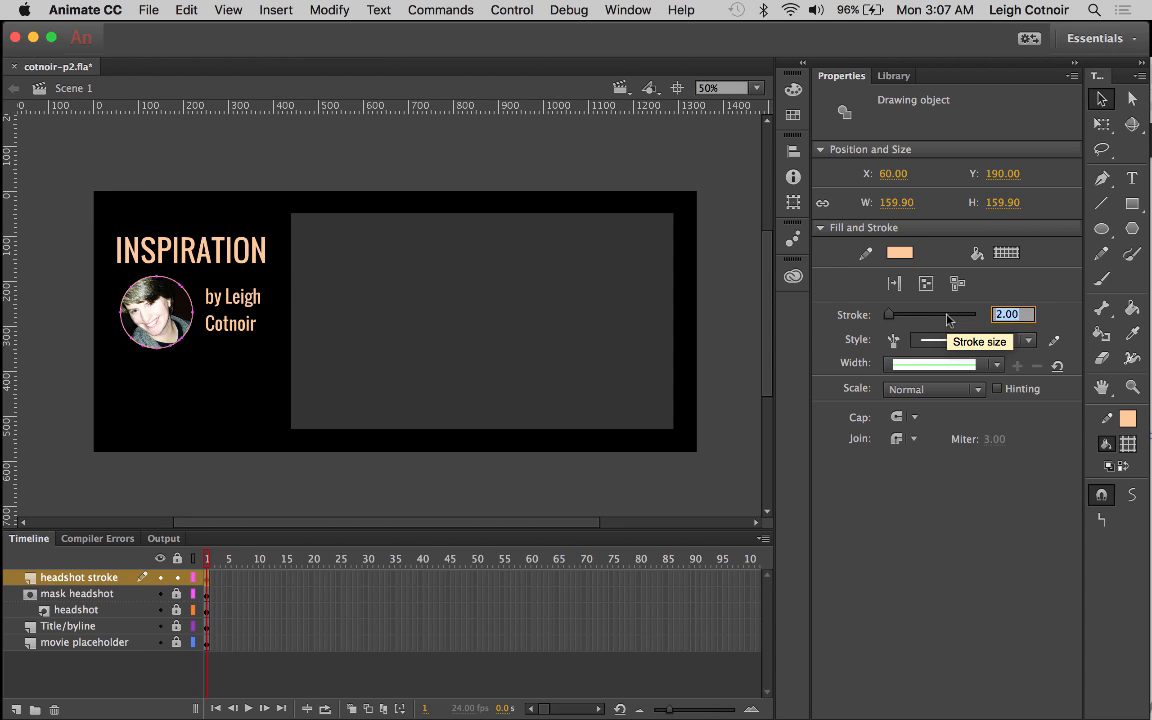
text(1.5)
key(Return)
click(581, 131)
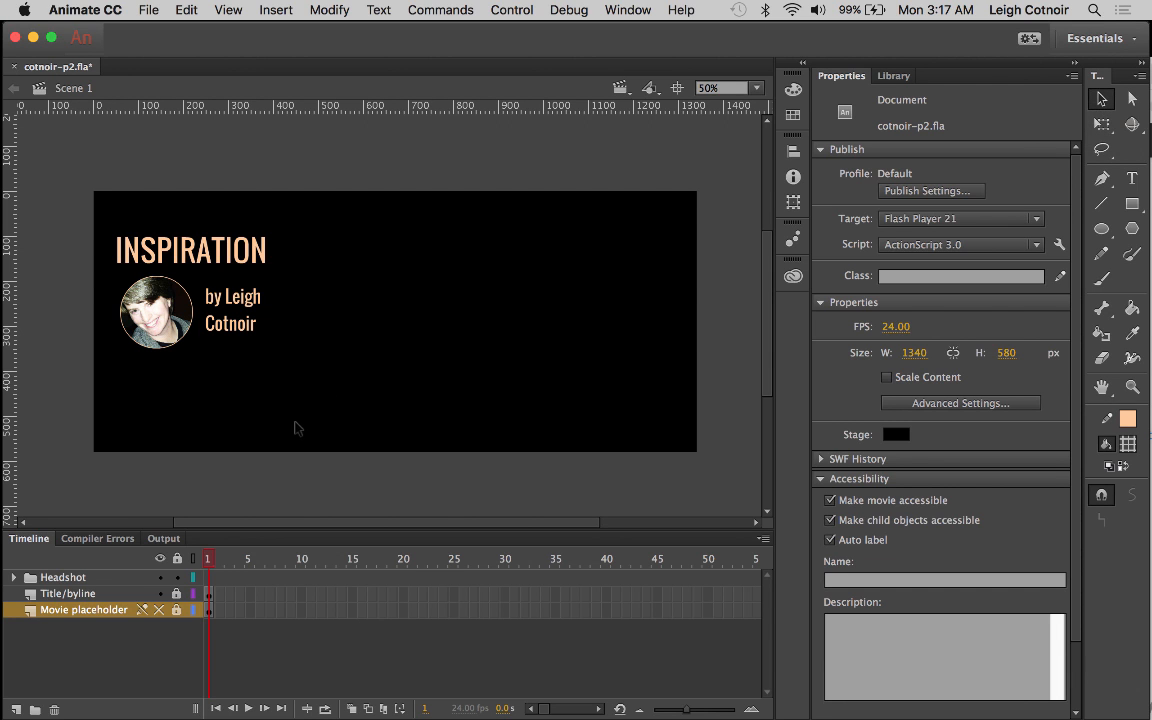
Unlock the Title/byline layer and select both the title and byline text
click(68, 593)
click(225, 238)
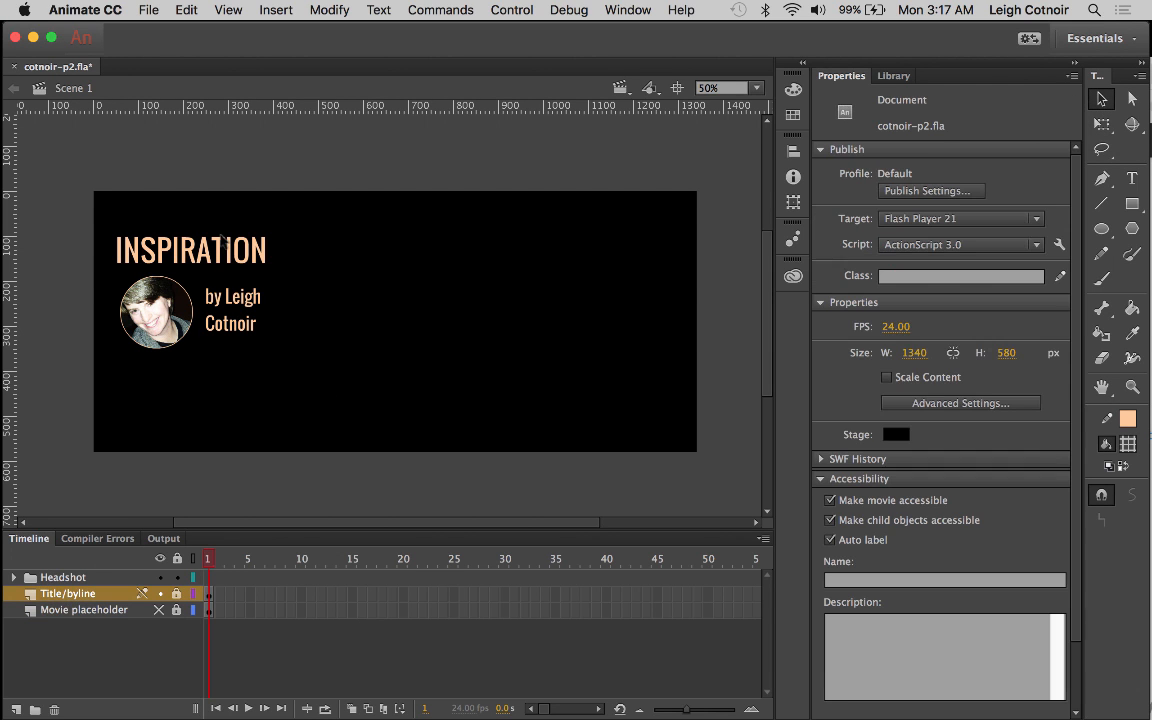
drag(84, 219, 283, 320)
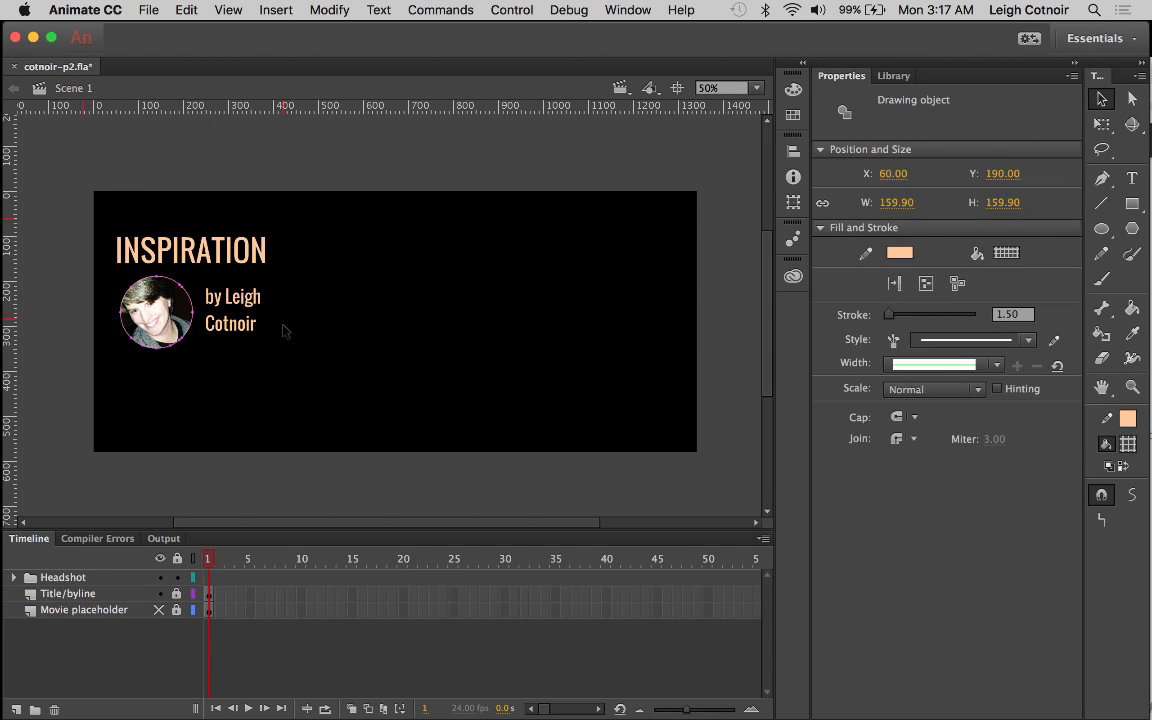
click(100, 243)
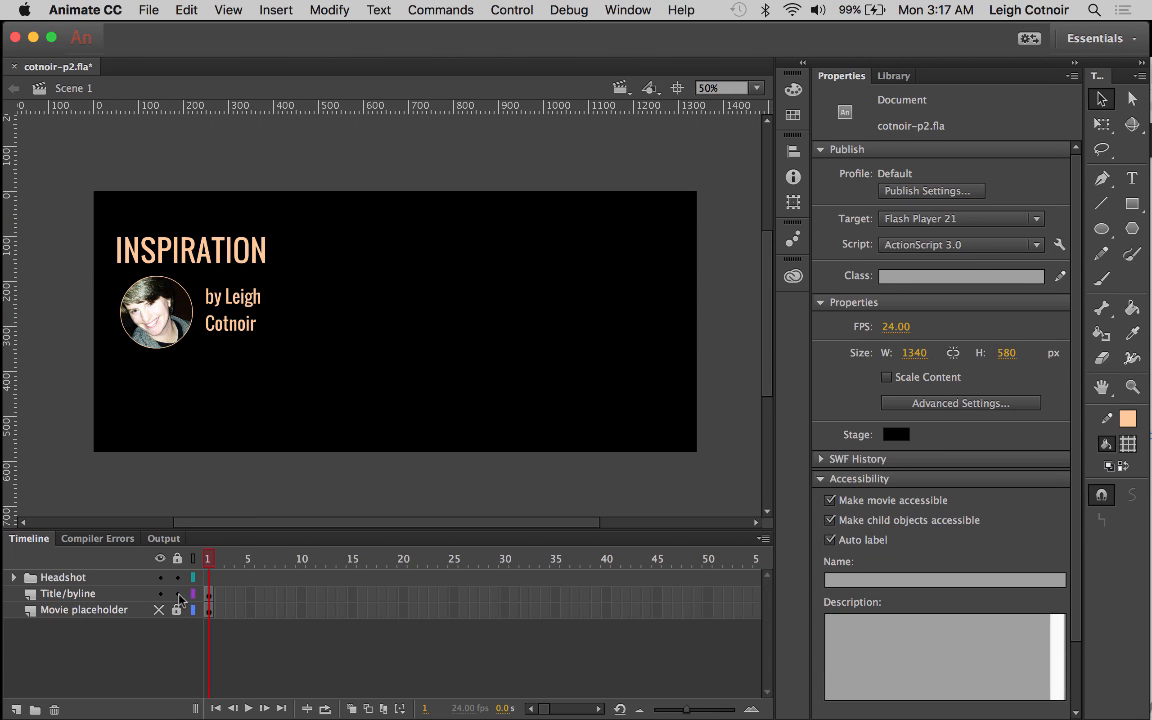
click(185, 258)
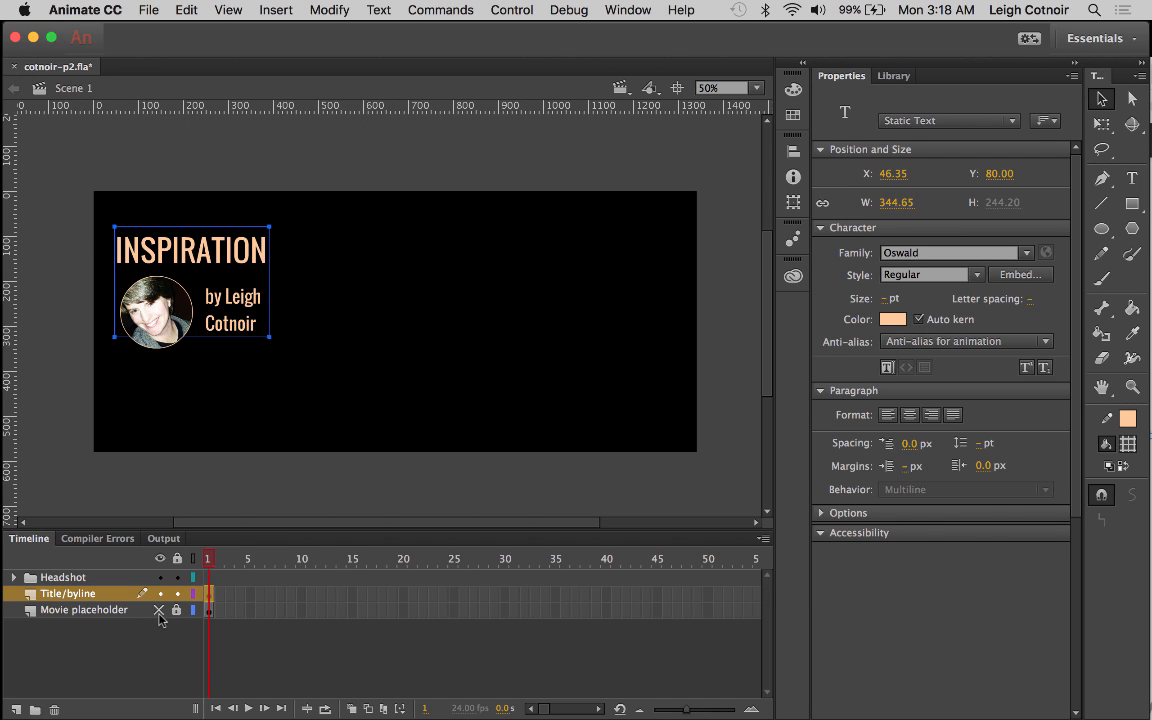
click(150, 9)
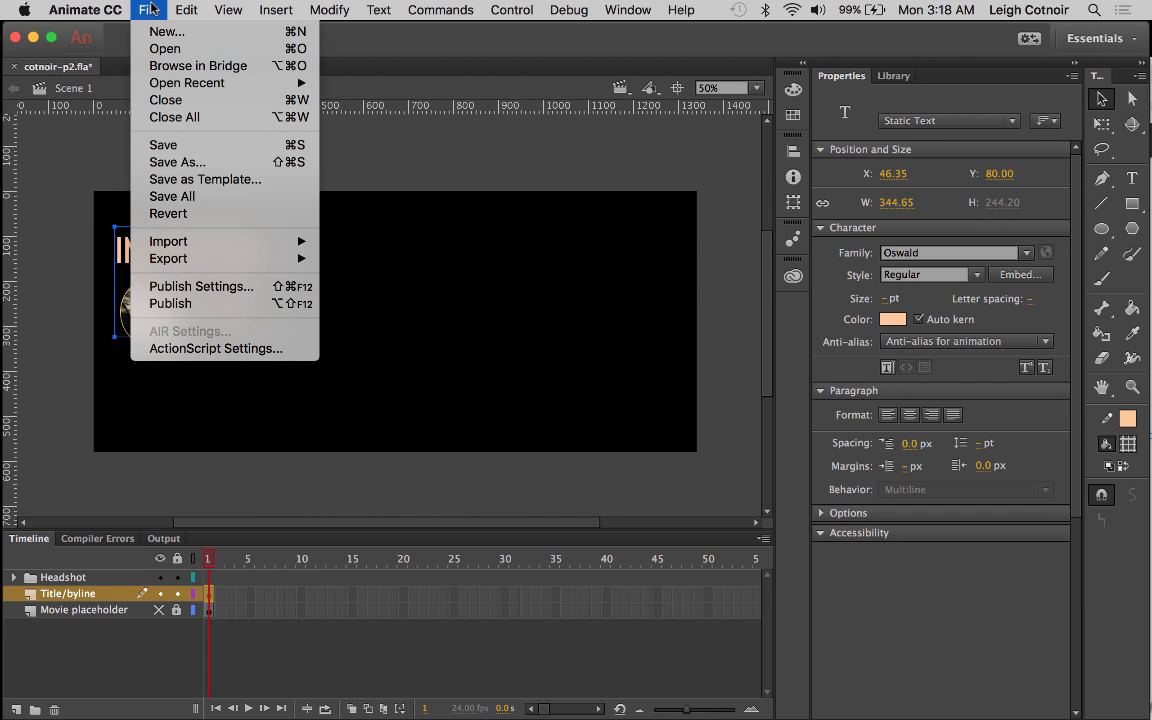
click(193, 292)
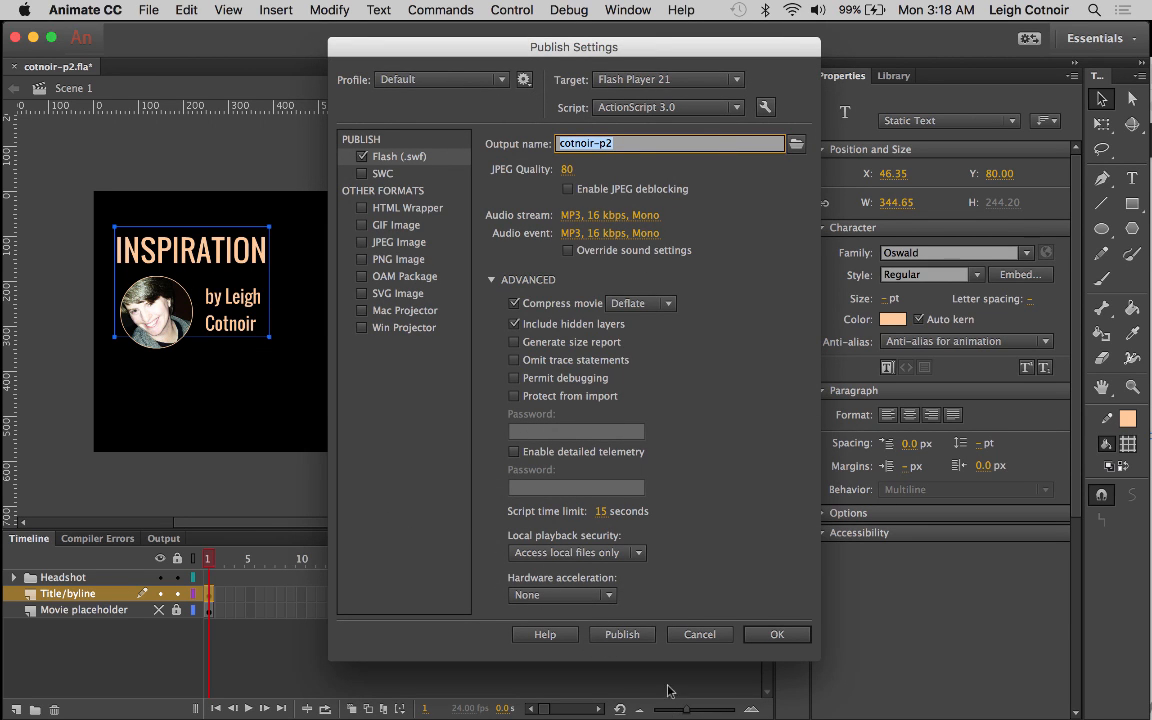
click(699, 634)
Deselect the text, open the document's publish settings, and try the HTML Wrapper format before switching it off again
click(255, 432)
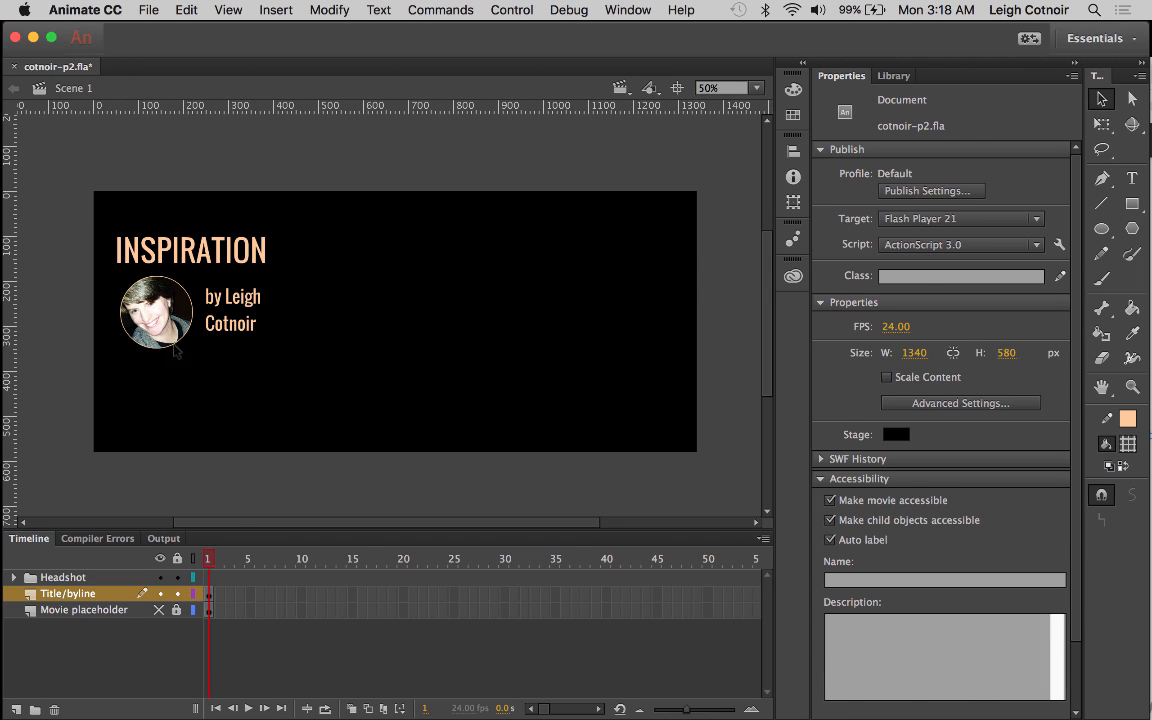
click(917, 191)
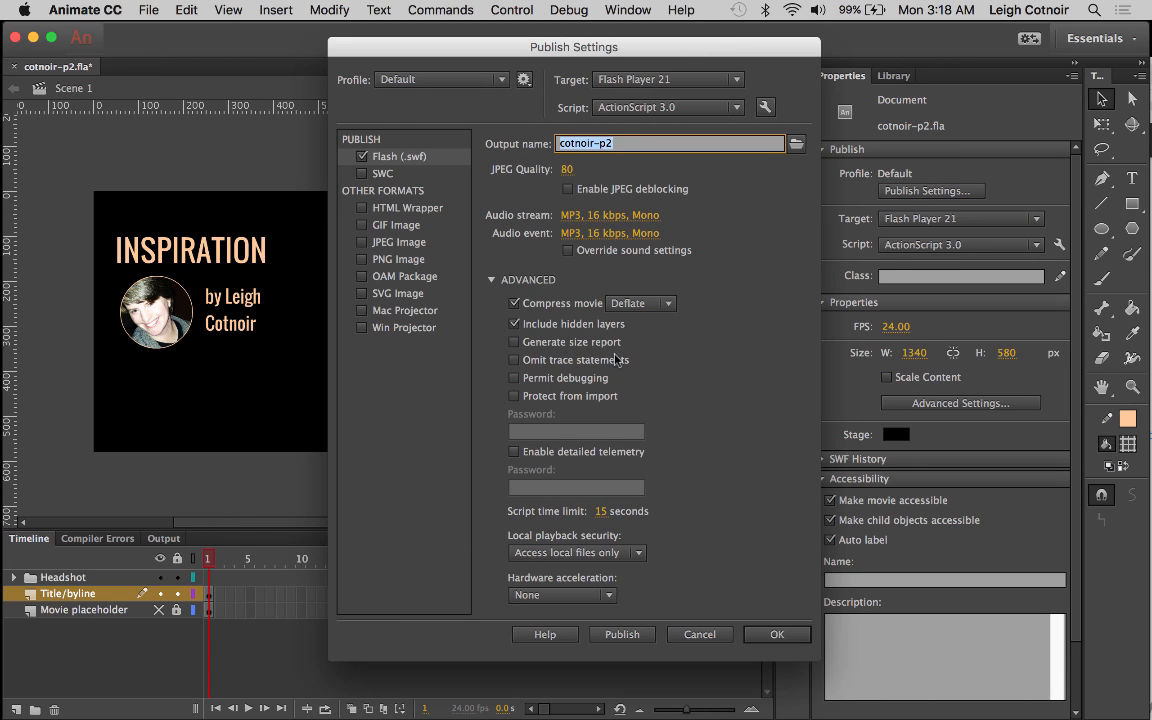
click(385, 209)
click(363, 208)
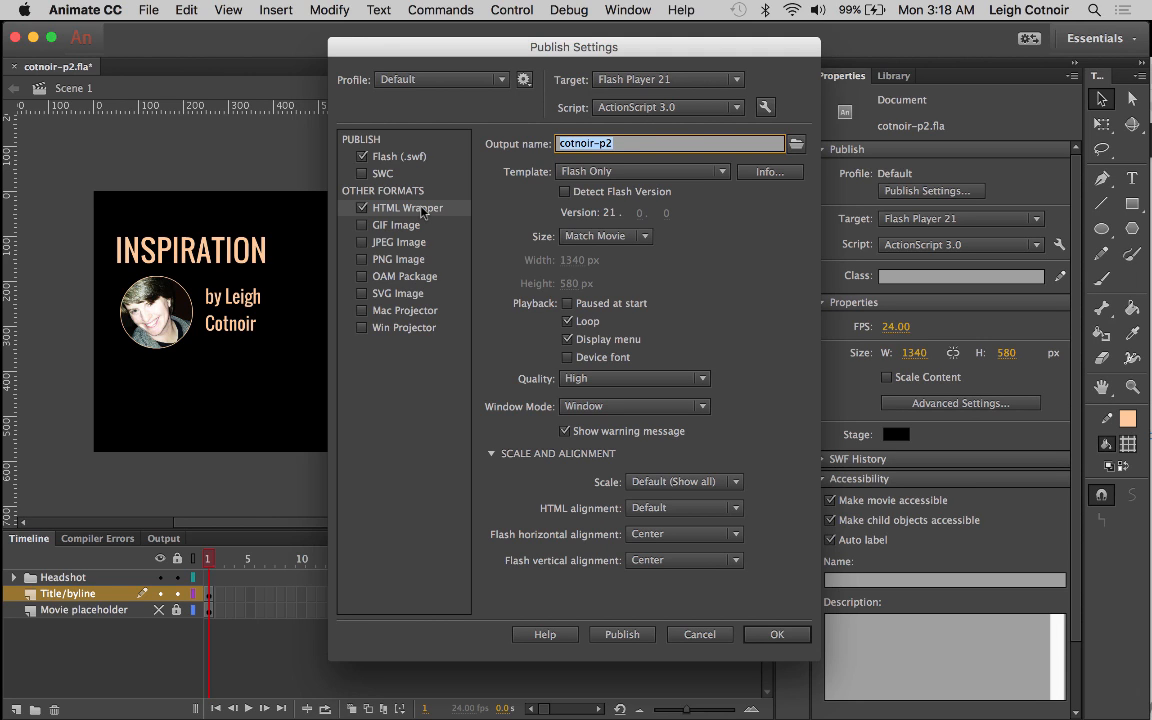
click(363, 209)
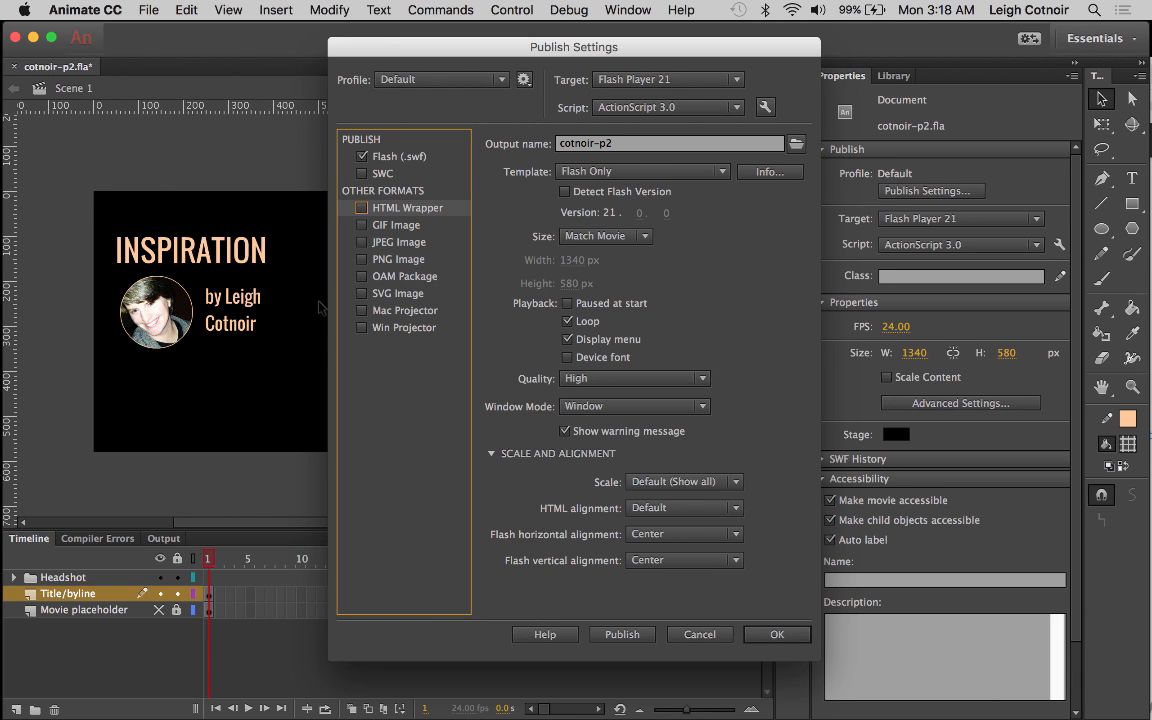
Exclude hidden layers from the published output in the Flash (.swf) publish settings
click(380, 157)
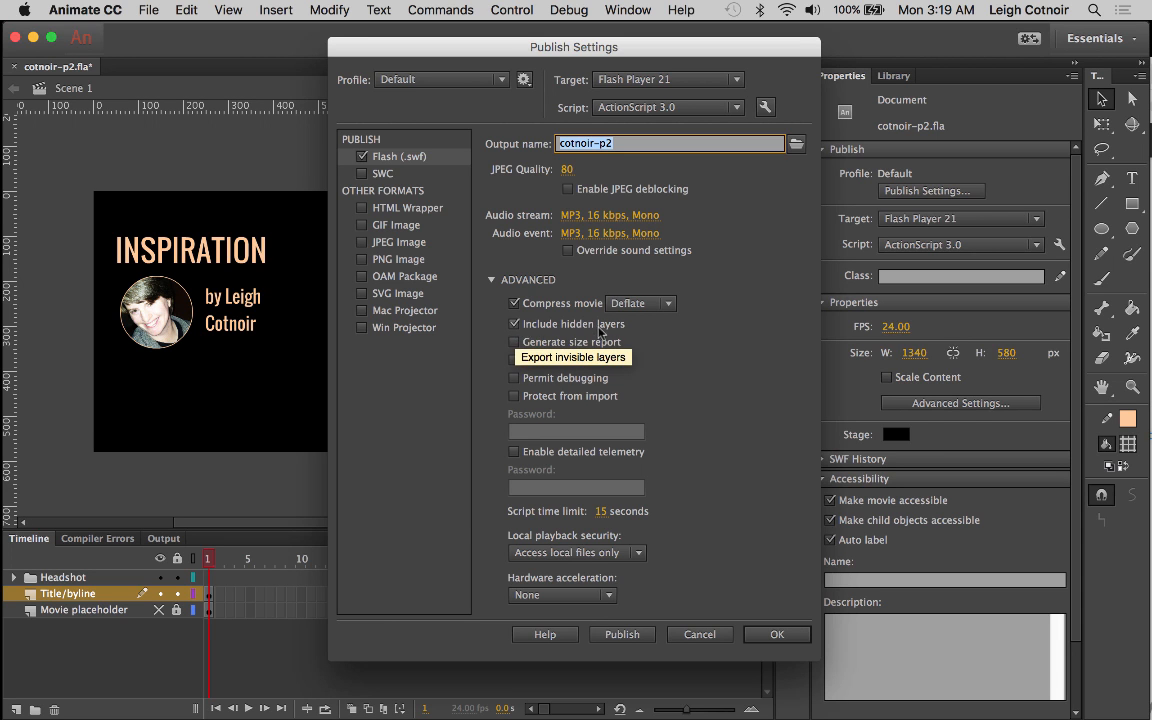
click(514, 325)
drag(412, 47, 601, 44)
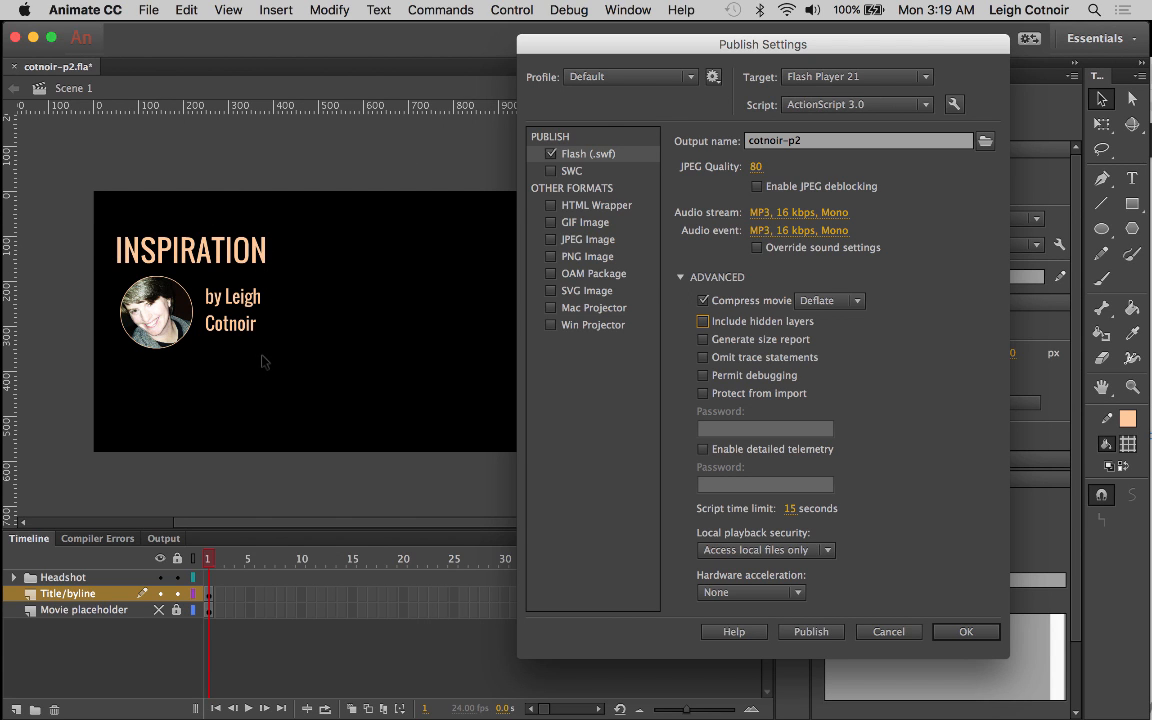
drag(714, 45, 593, 52)
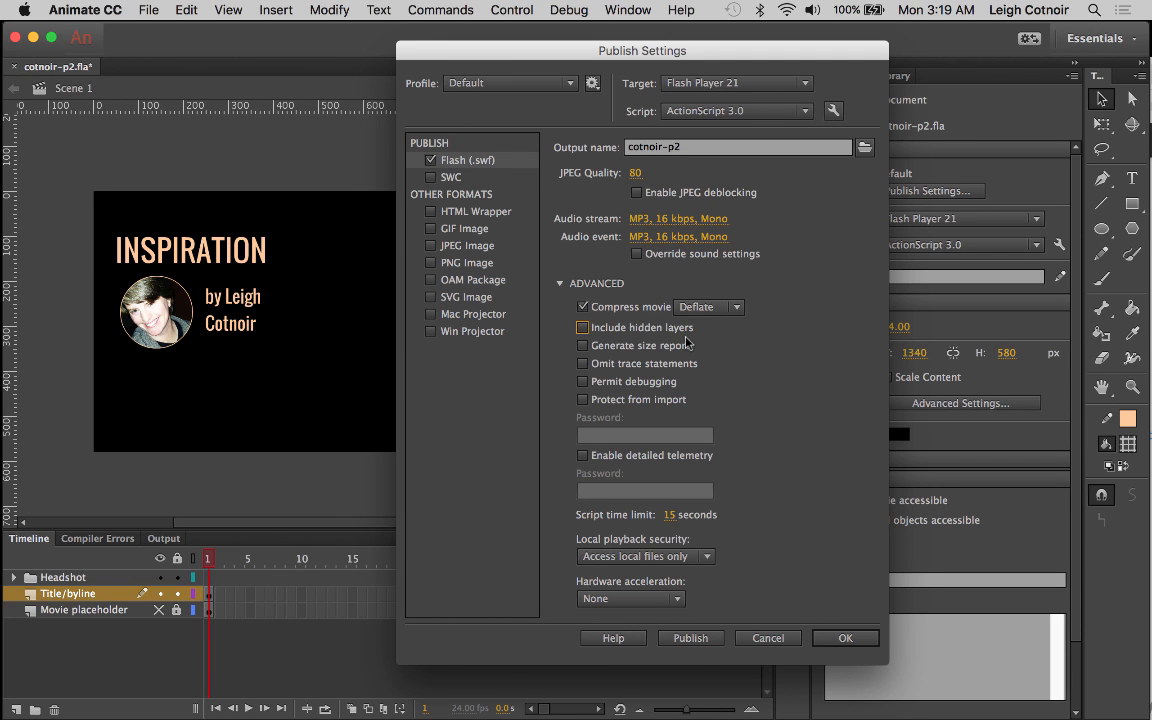
Set local playback security to Access local files only, publish the movie, and accept the publish settings
click(690, 556)
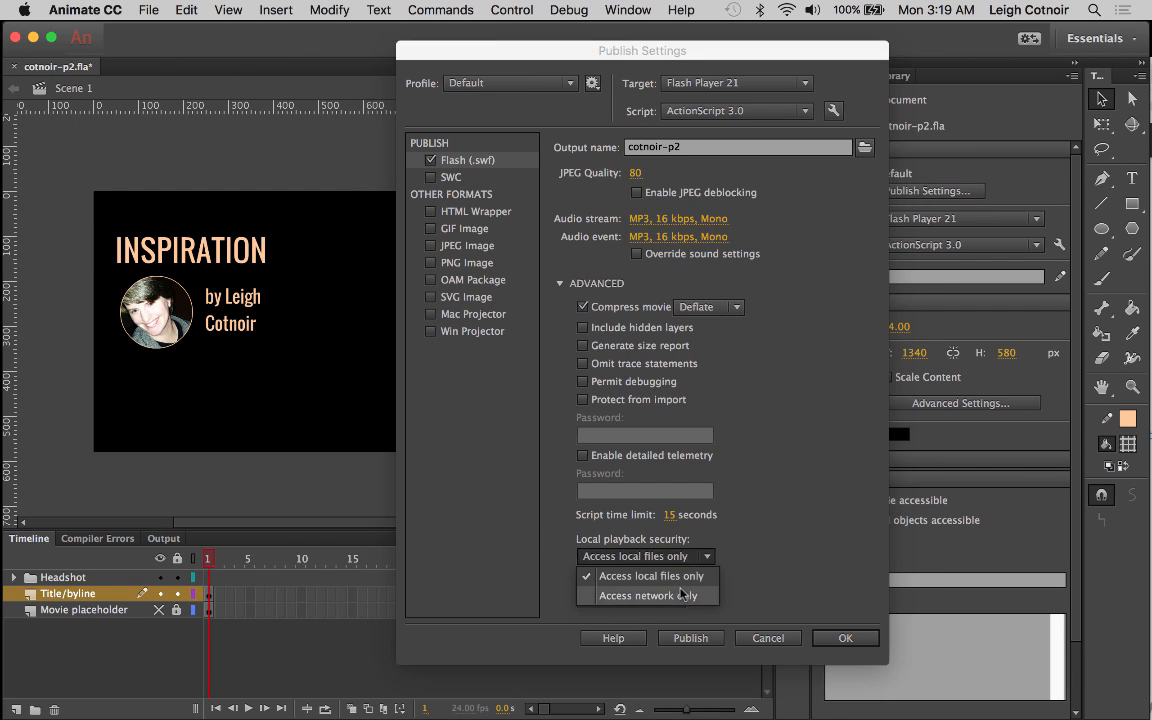
click(690, 576)
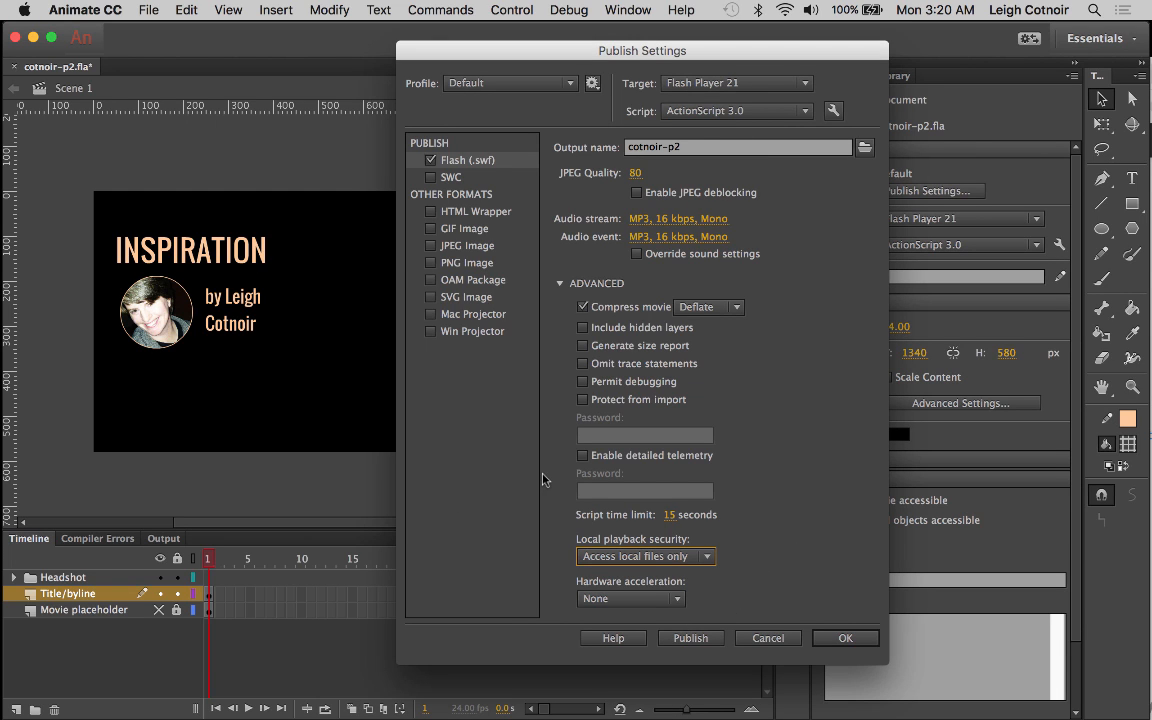
click(702, 644)
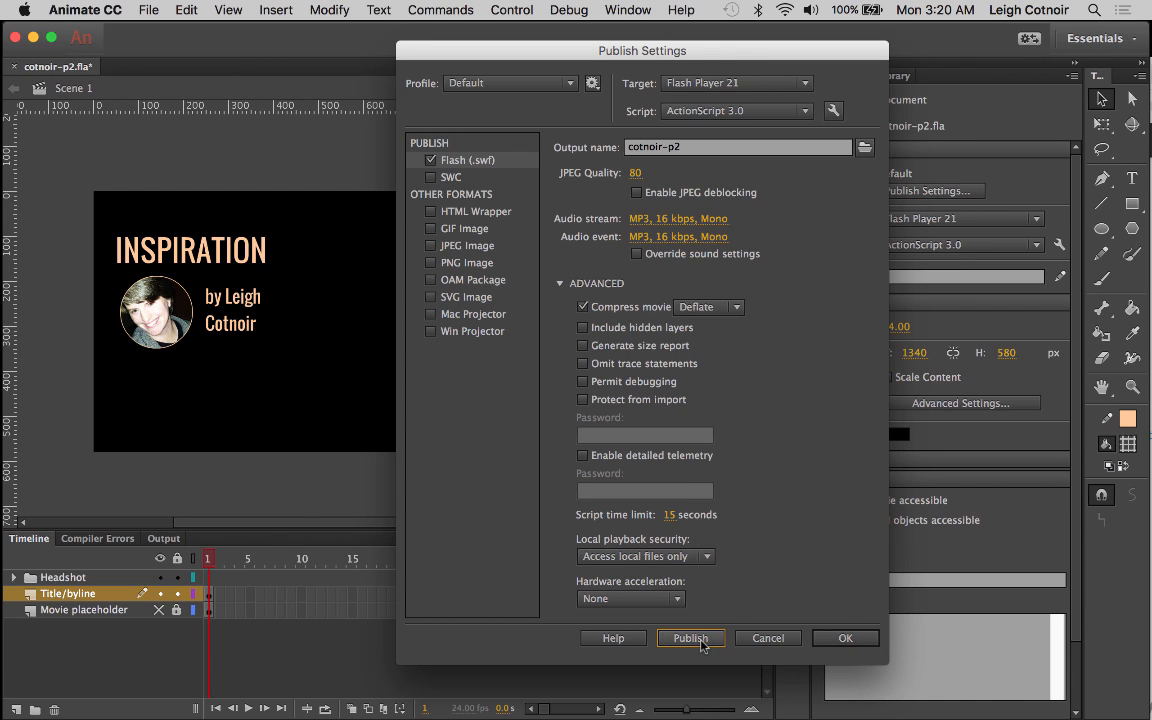
click(856, 639)
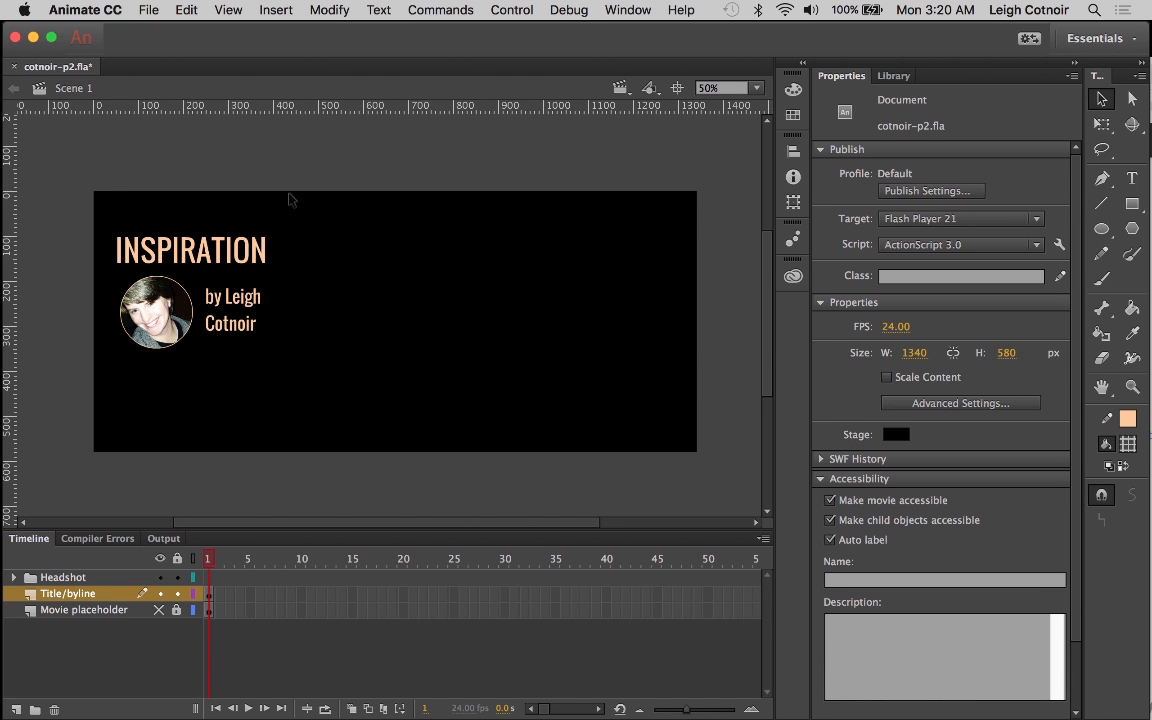
Switch to Finder, play the published cotnoir-p2.swf in Flash Player, close it, and move the folder window off the stage
mouse_move(20, 95)
click(38, 57)
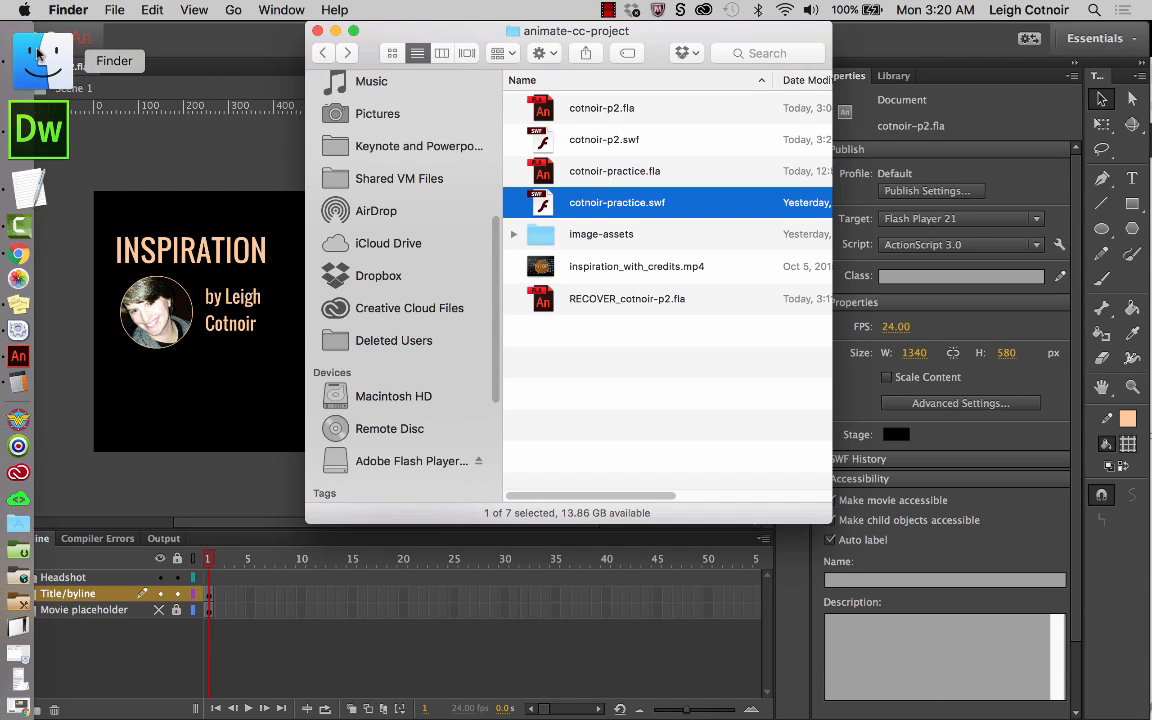
click(587, 142)
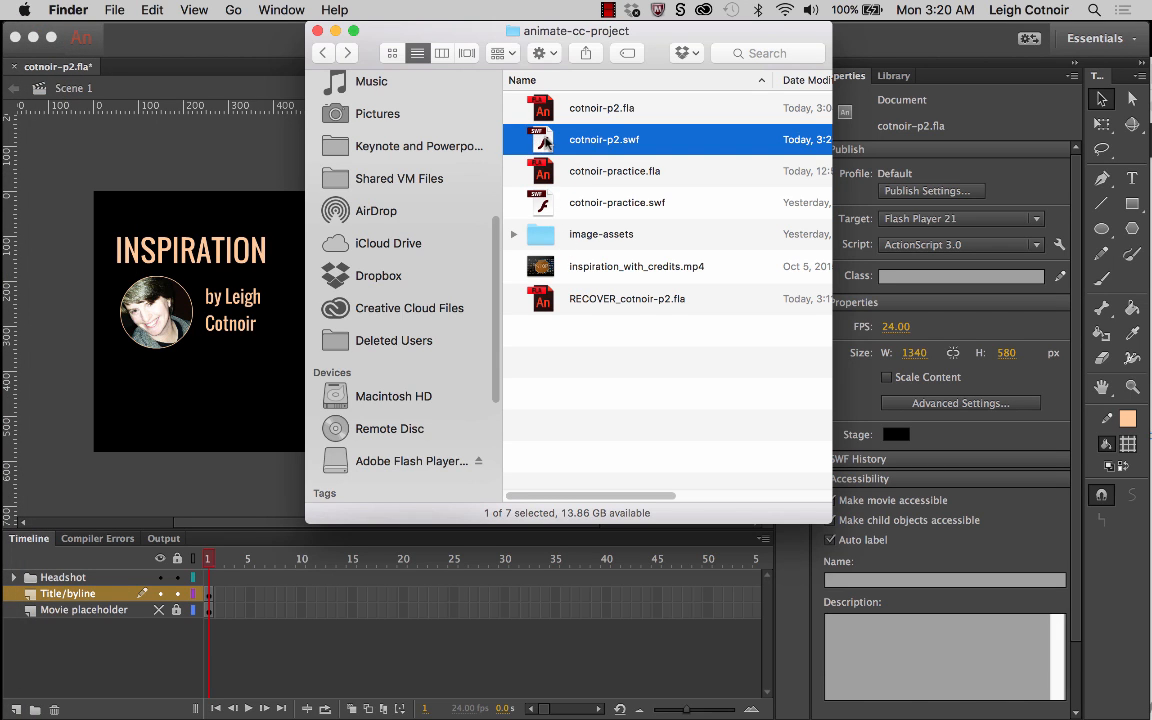
double_click(545, 143)
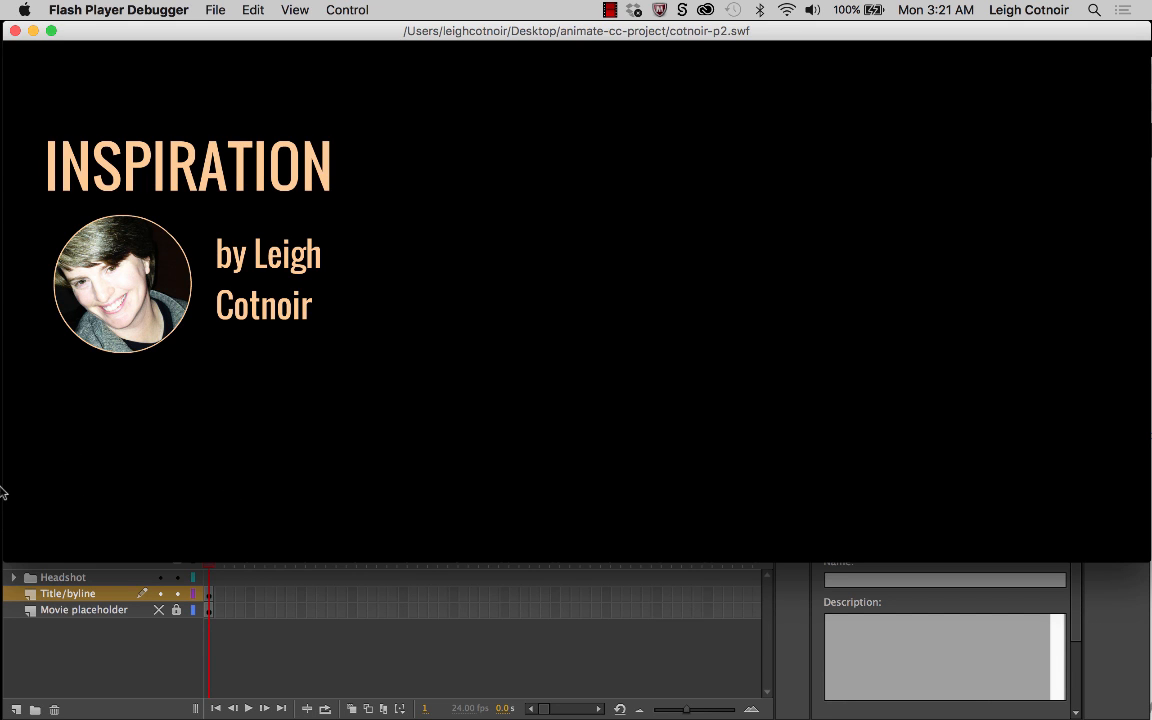
click(15, 31)
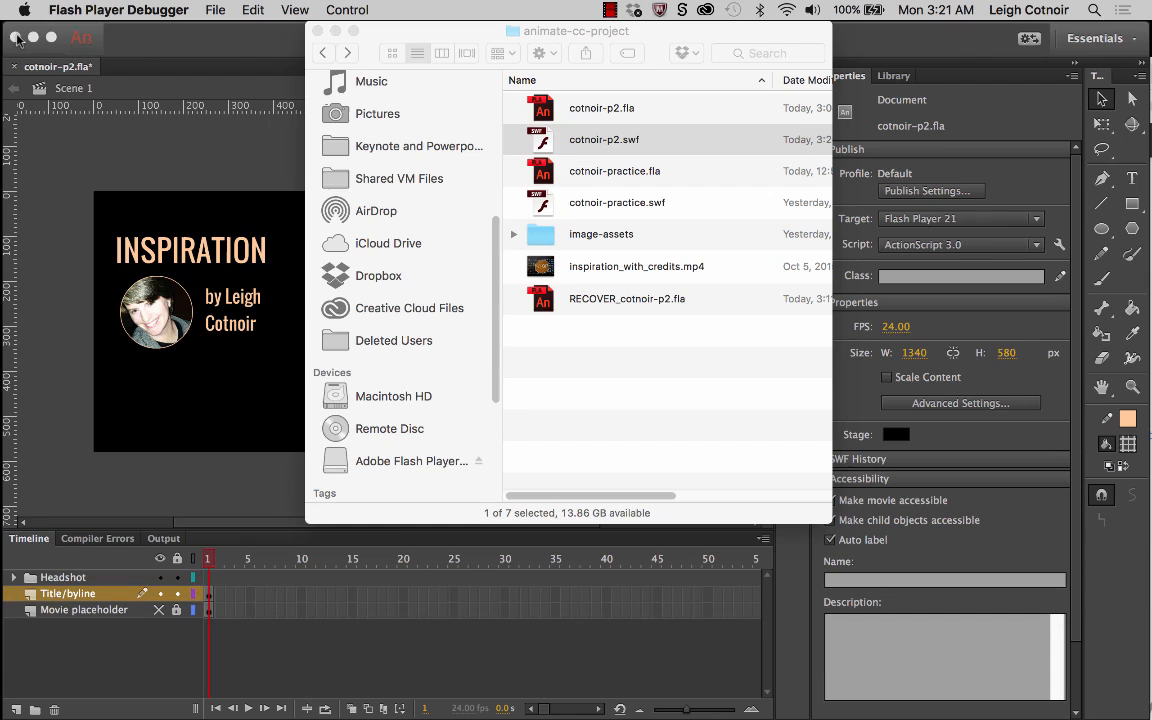
click(550, 143)
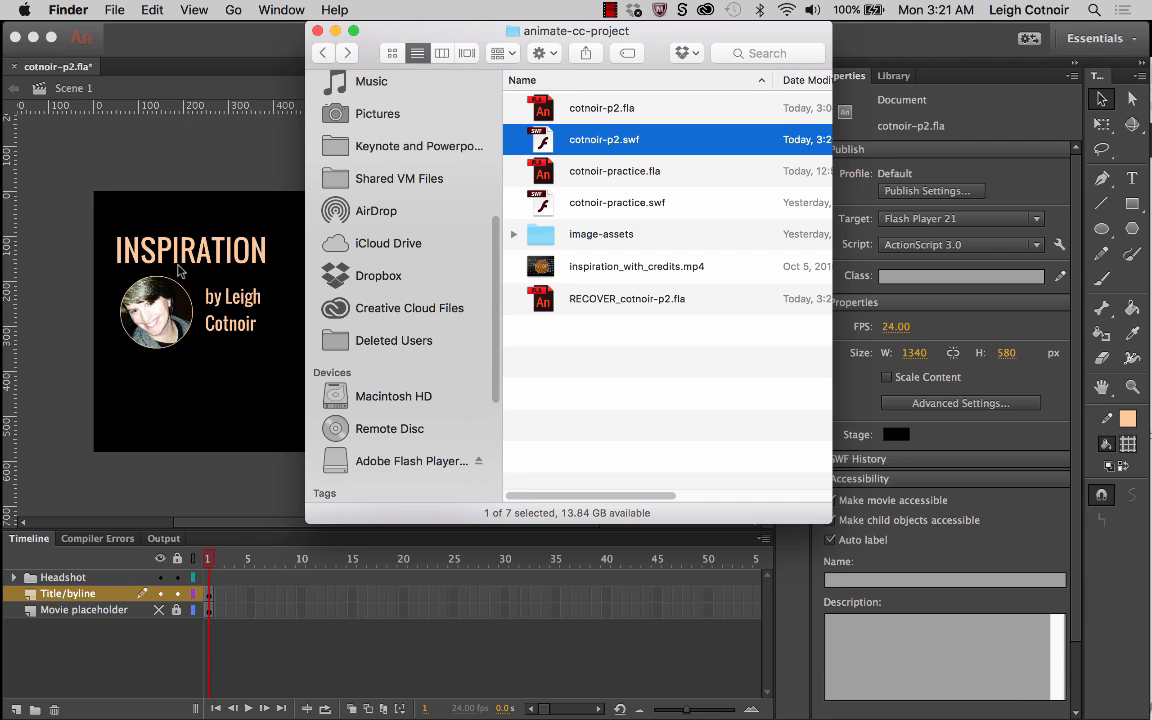
drag(377, 34, 706, 34)
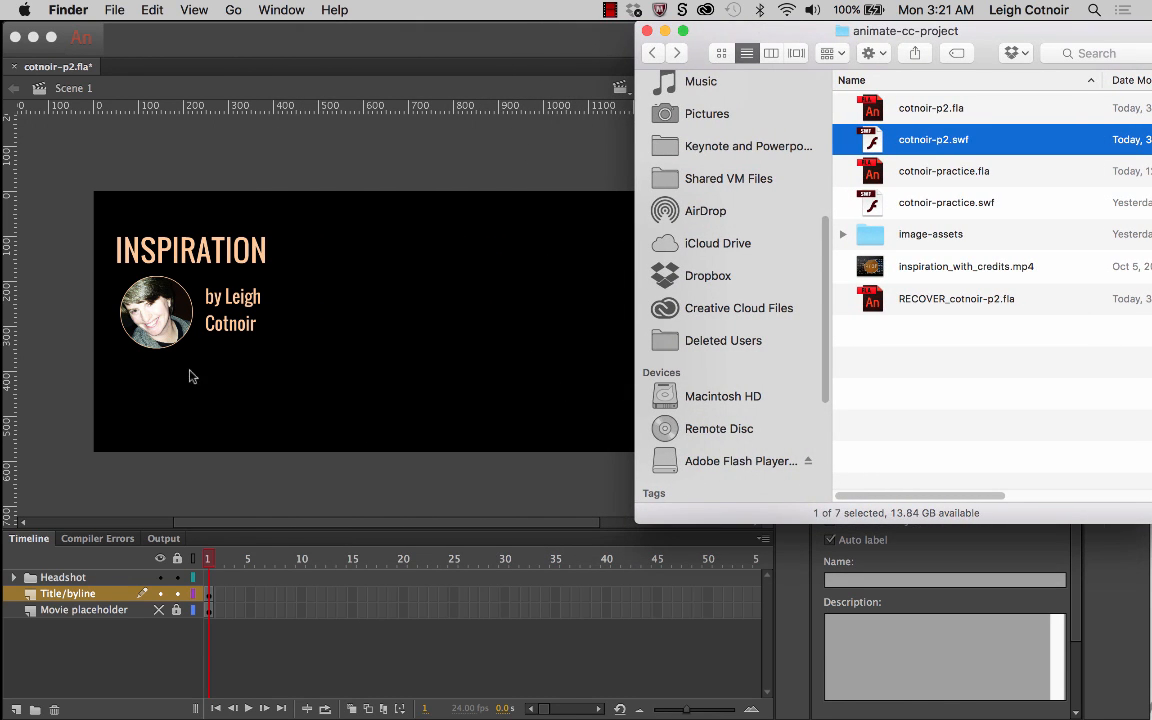